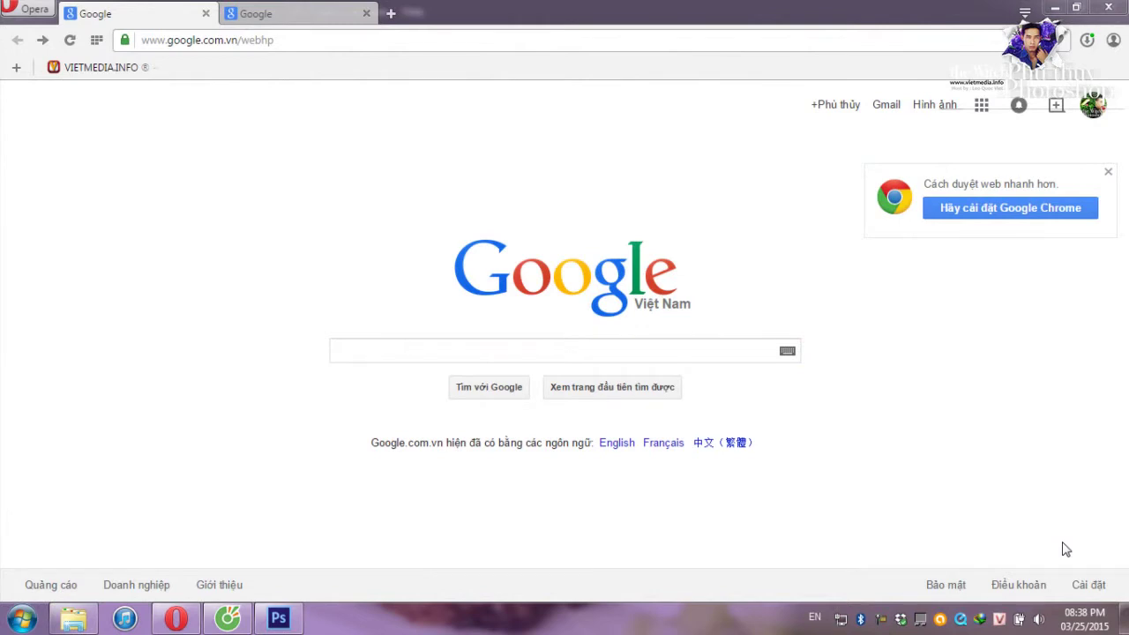
Search Google Images for 'earth hour'.
left_click(375, 352)
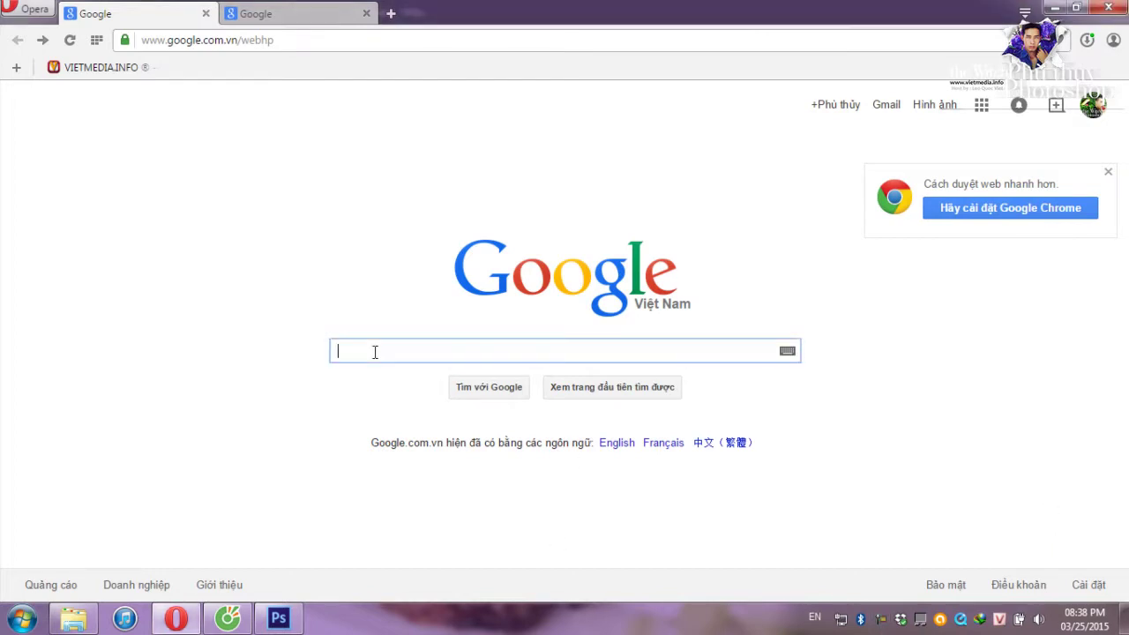
type("eart")
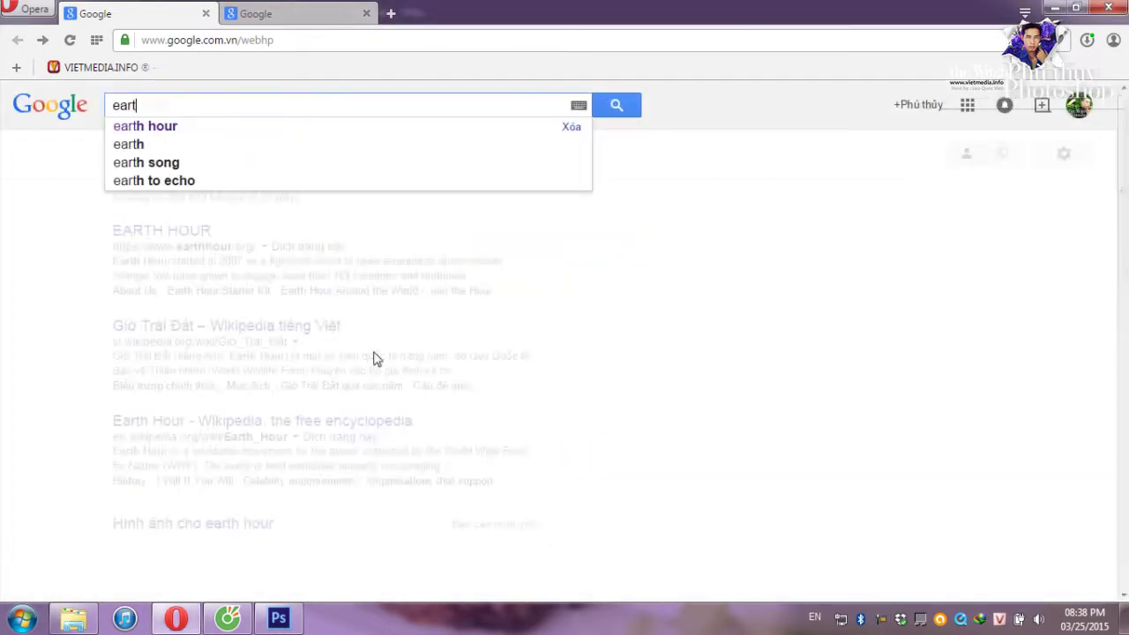
type("h hour")
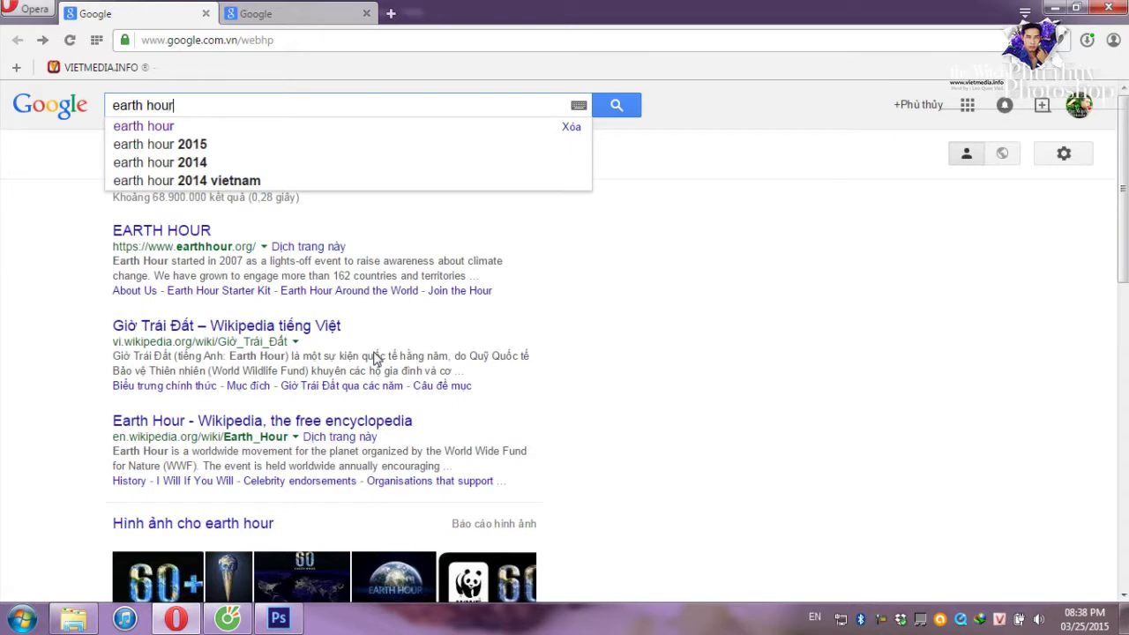
key("Return")
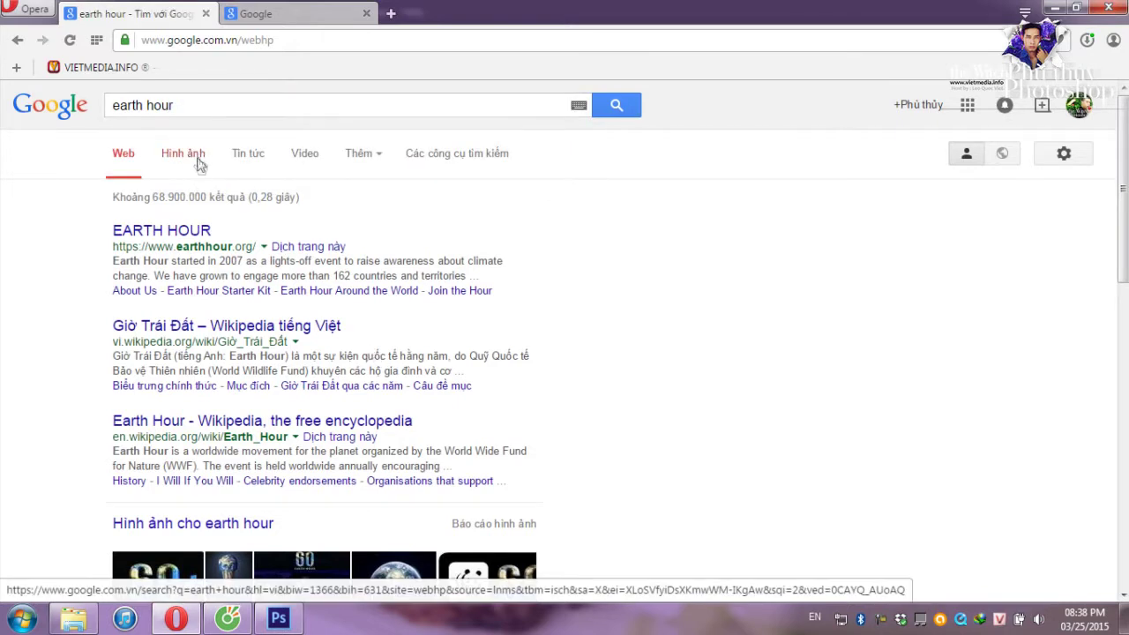
left_click(196, 161)
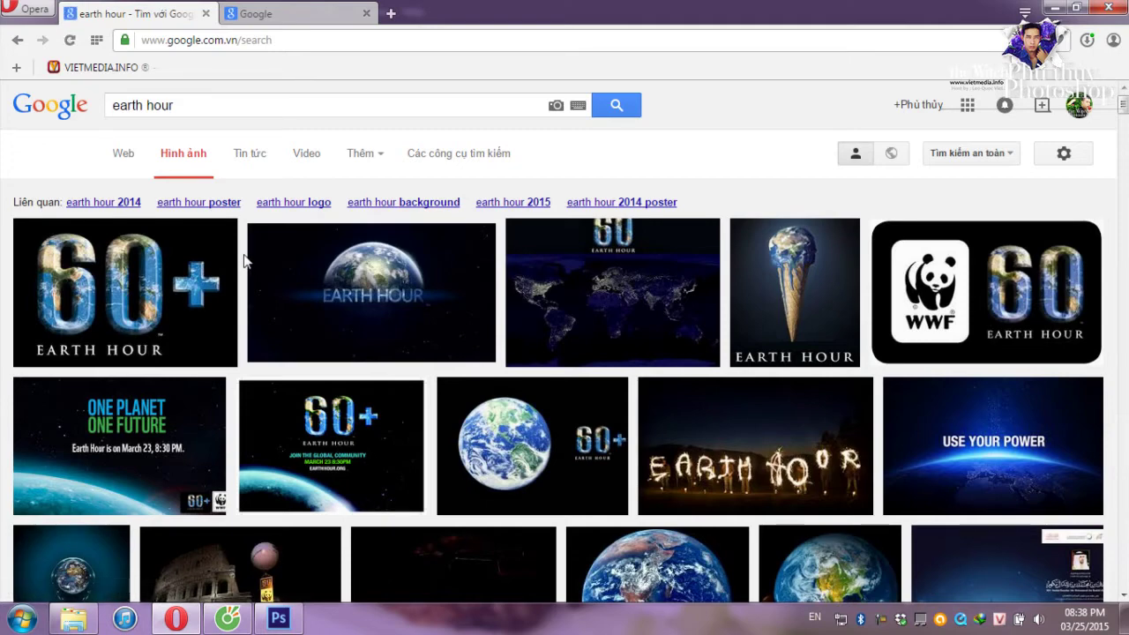
Preview the 60+ logo, then the 2100 × 2970 ice-cream Earth Hour poster.
left_click(124, 305)
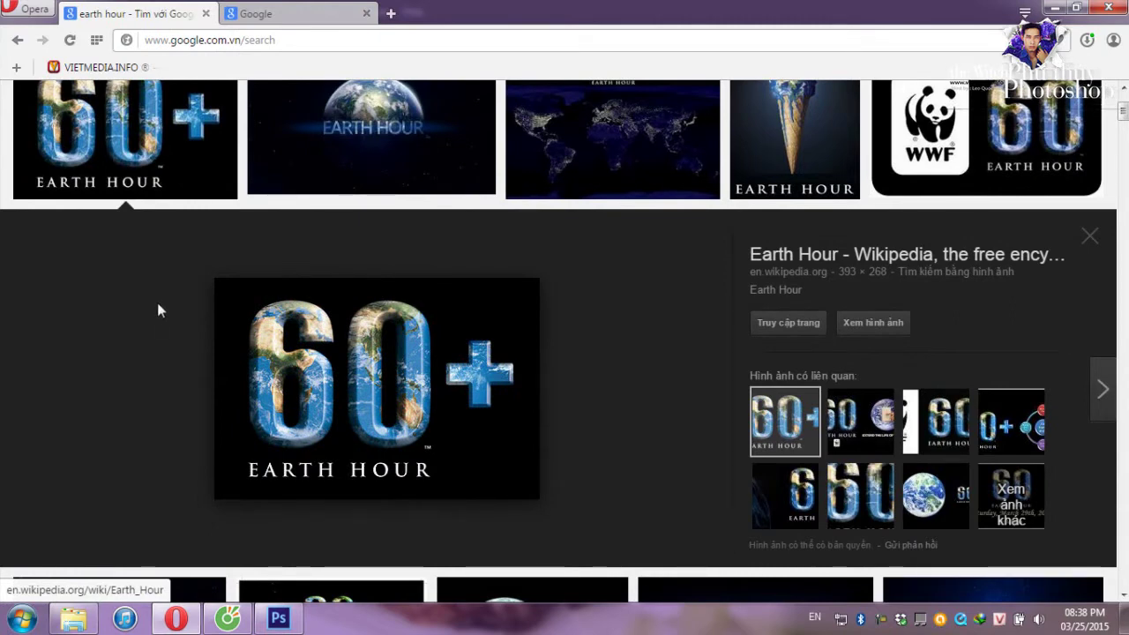
scroll(291, 304, "up", 1)
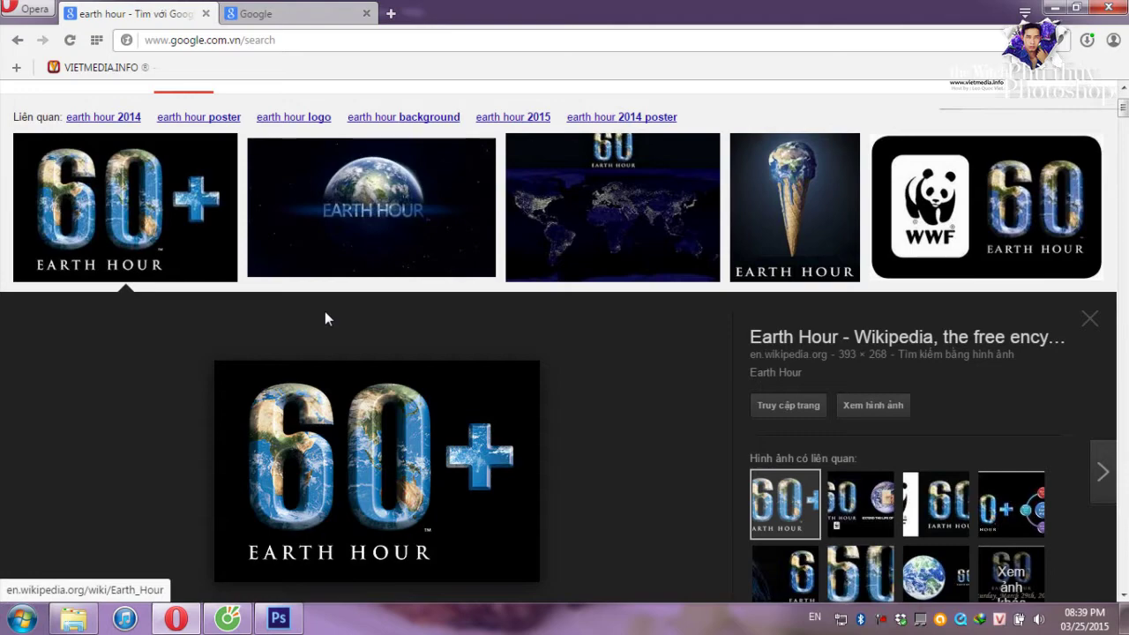
left_click(748, 183)
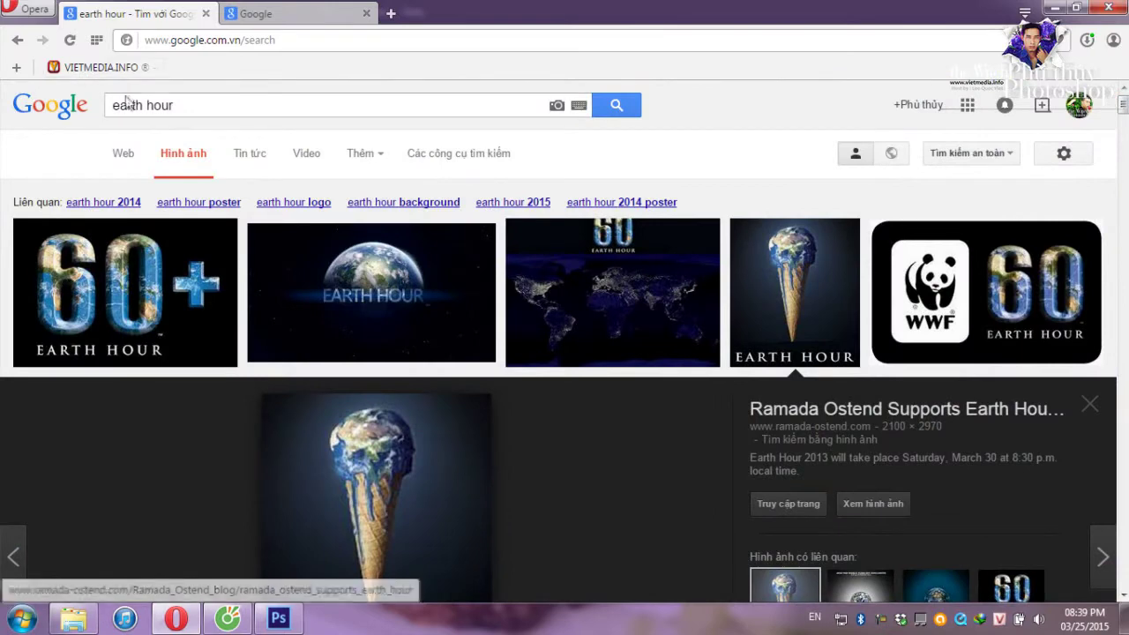
Search images for 'earth' alone and preview the second globe photo.
left_click_drag(146, 105, 353, 130)
key("BackSpace")
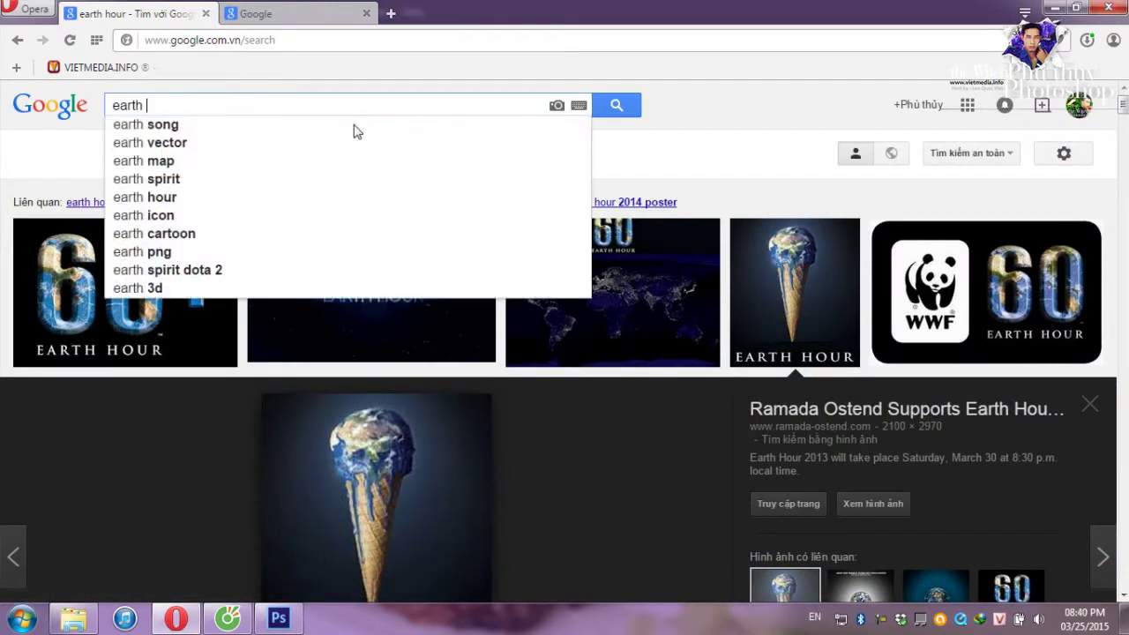
key("Return")
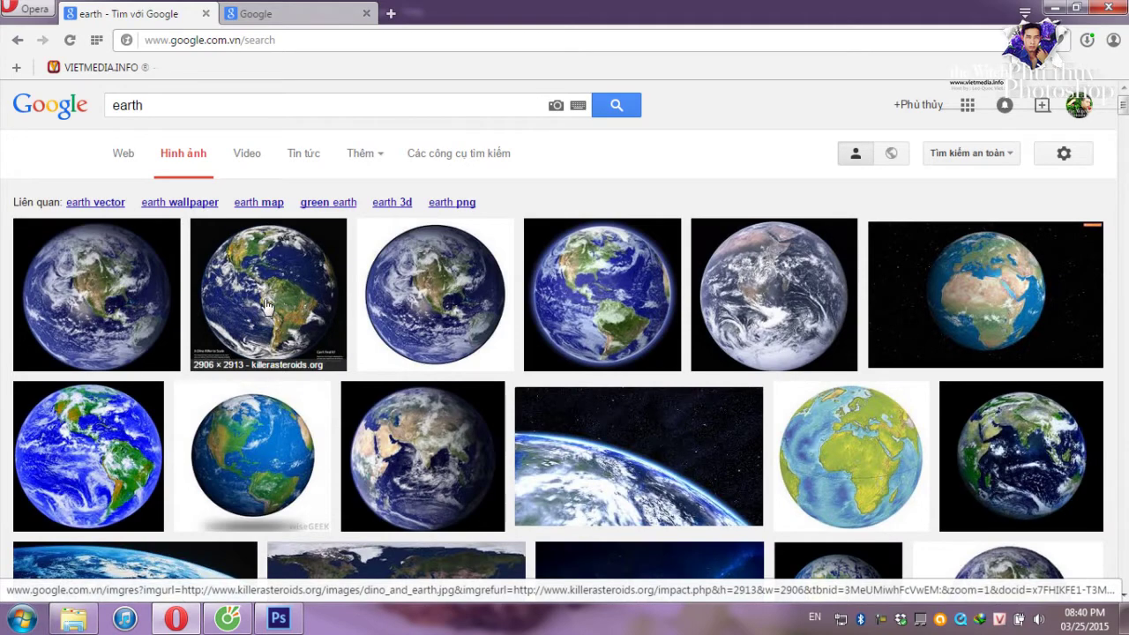
left_click(317, 313)
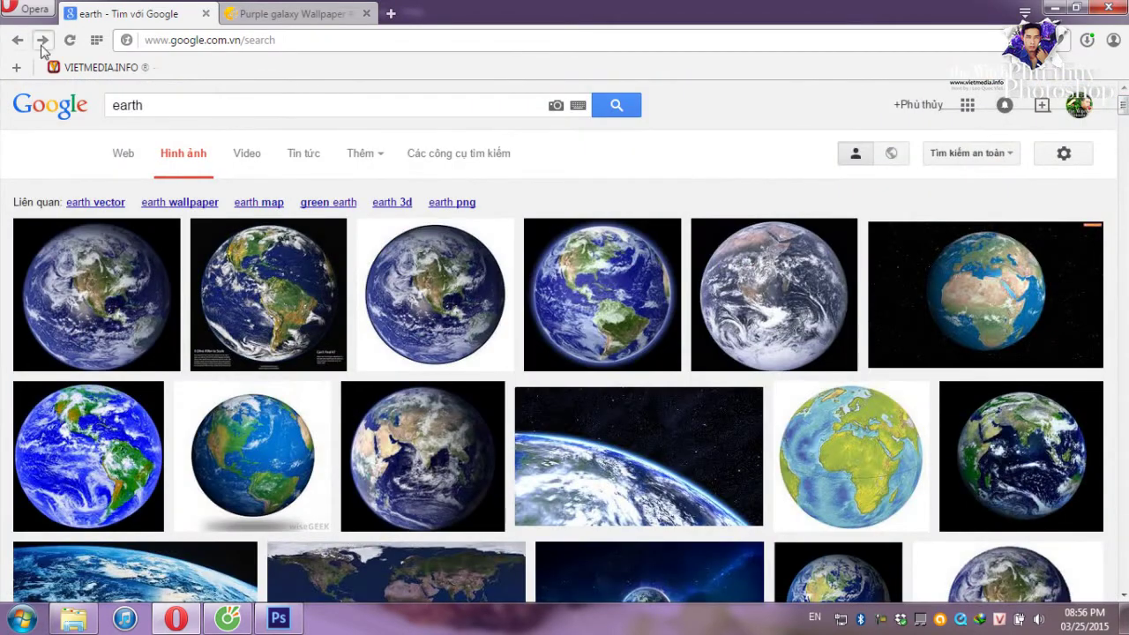
left_click(41, 42)
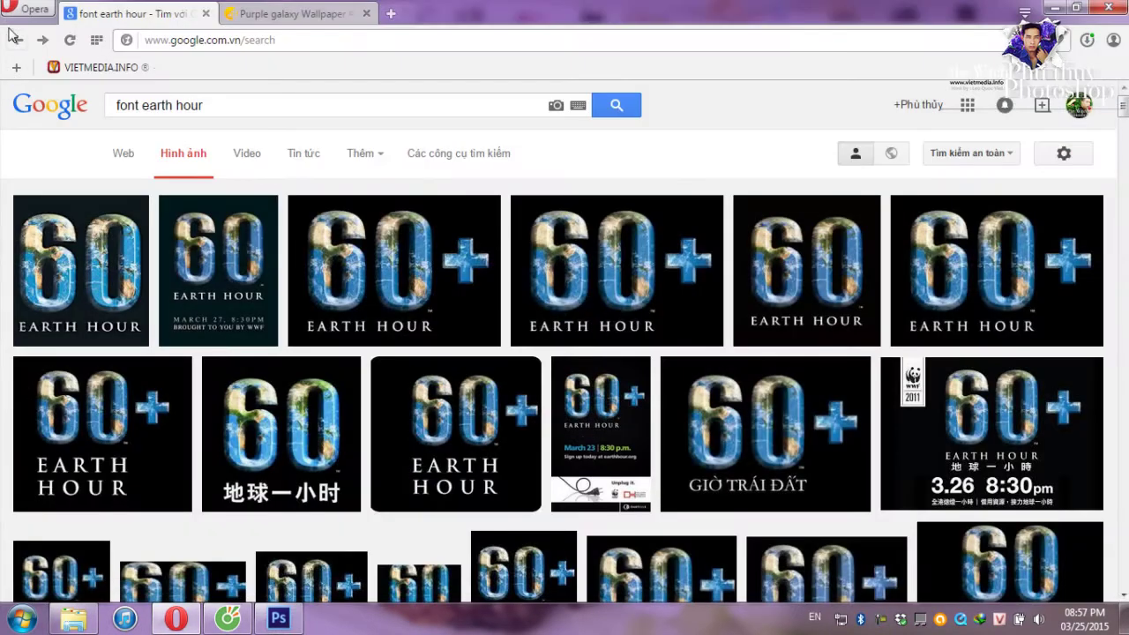
left_click(18, 42)
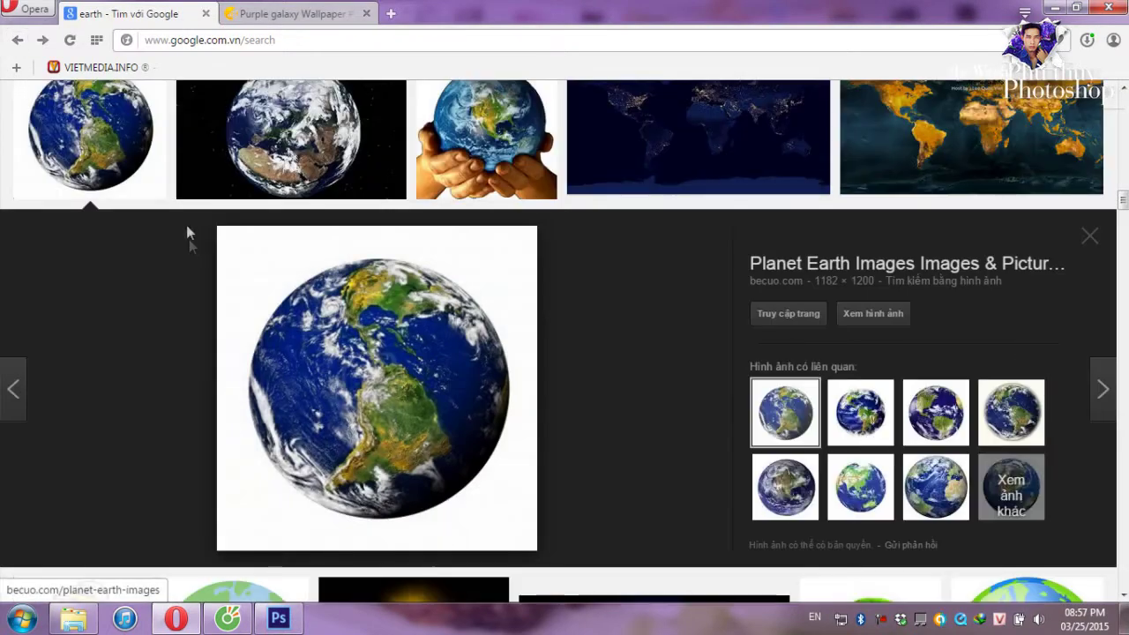
Scroll to the top of the earth results and select the query text.
scroll(189, 237, "up", 3)
scroll(196, 228, "up", 5)
scroll(211, 203, "up", 3)
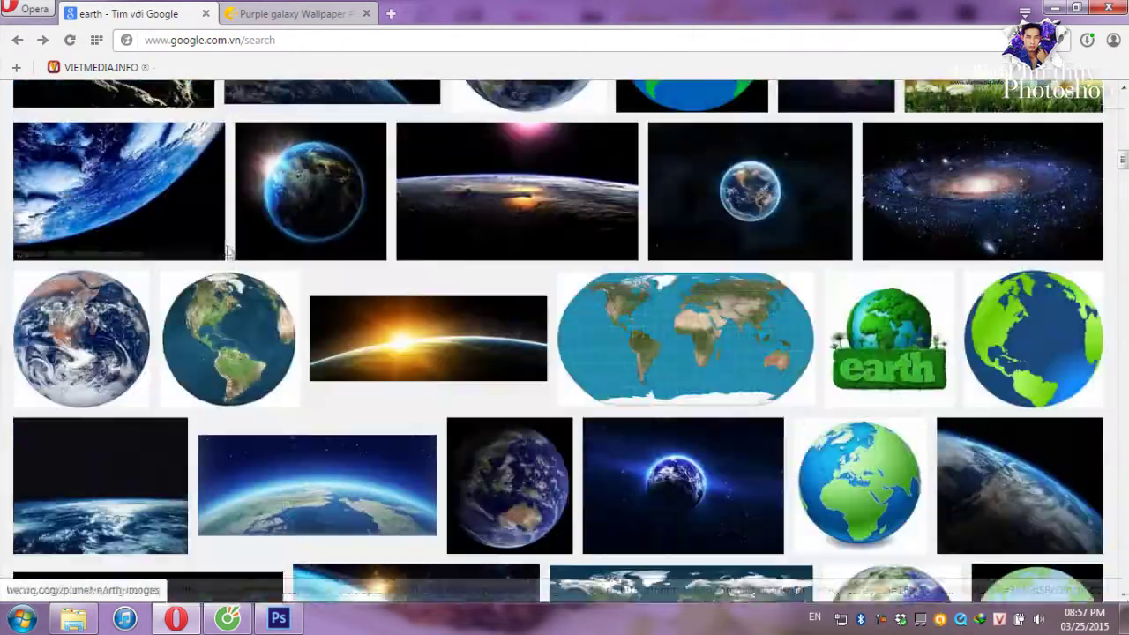
scroll(219, 192, "up", 3)
scroll(216, 193, "up", 5)
scroll(212, 190, "up", 5)
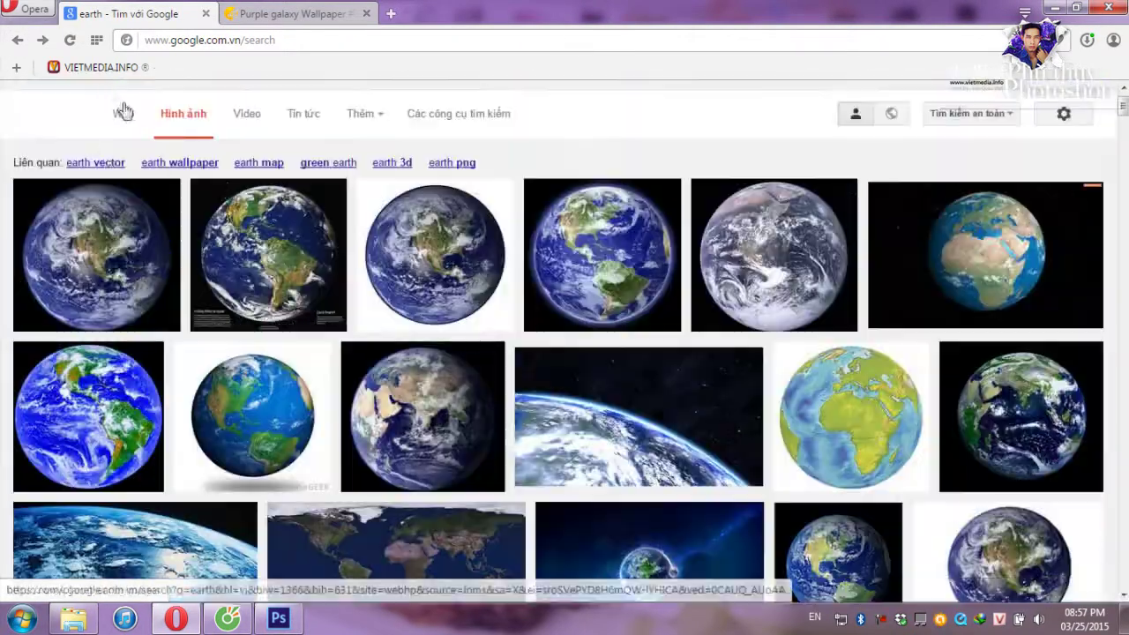
scroll(160, 173, "up", 1)
left_click_drag(151, 107, 4, 95)
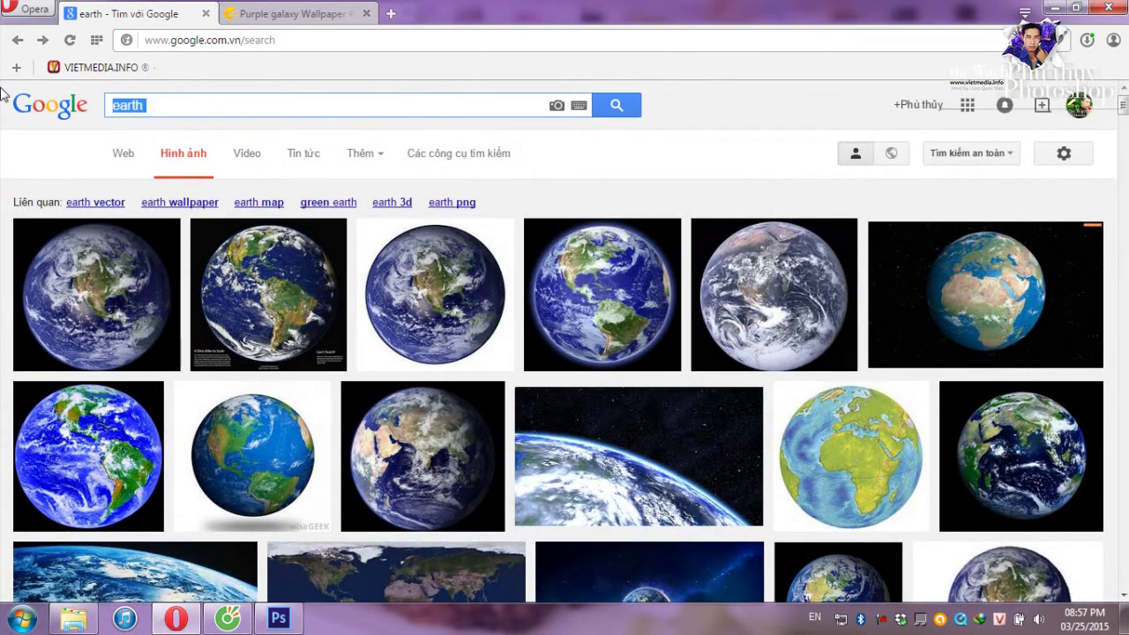
Search images for 'galaxy' and then 'bulb', then return to the Earth photo in Photoshop.
type("gala")
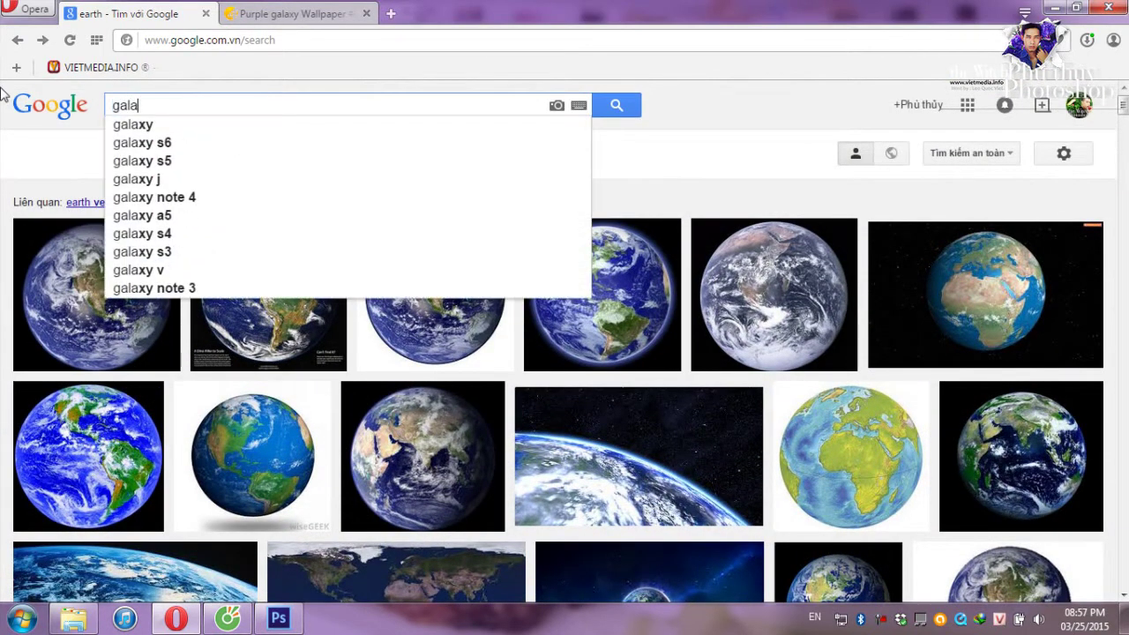
type("xy")
key("Return")
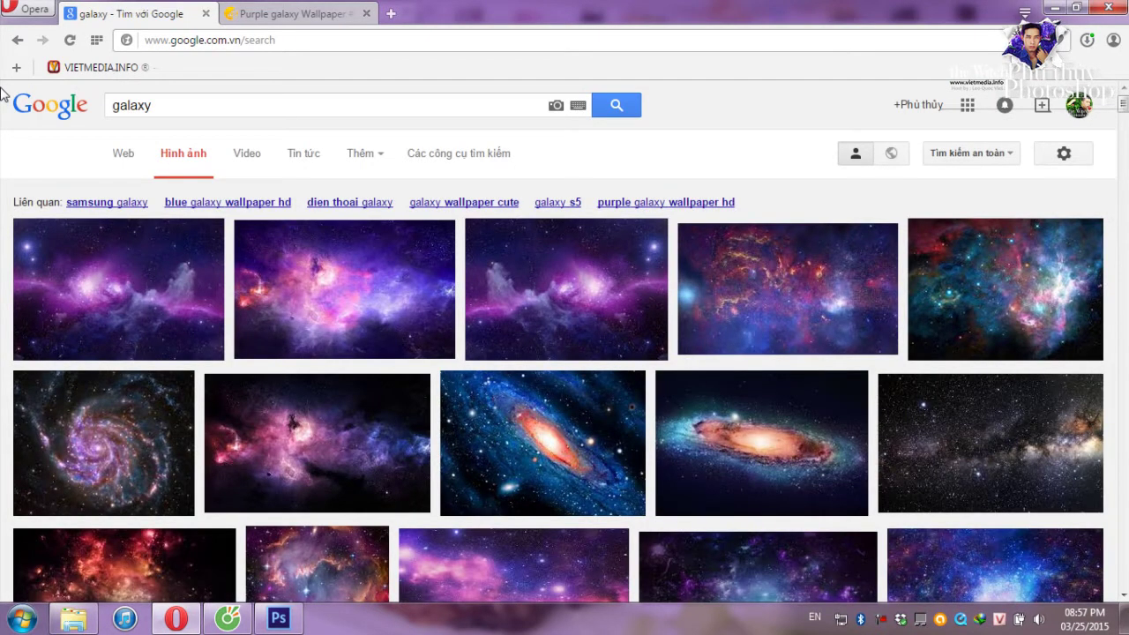
left_click_drag(179, 102, 89, 107)
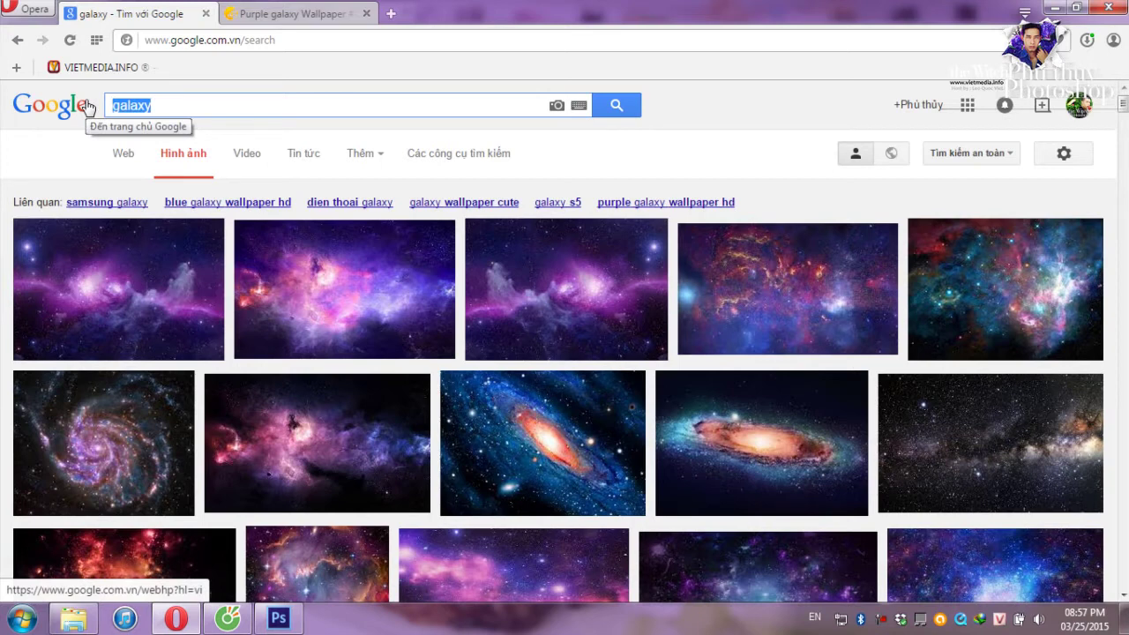
type("bui")
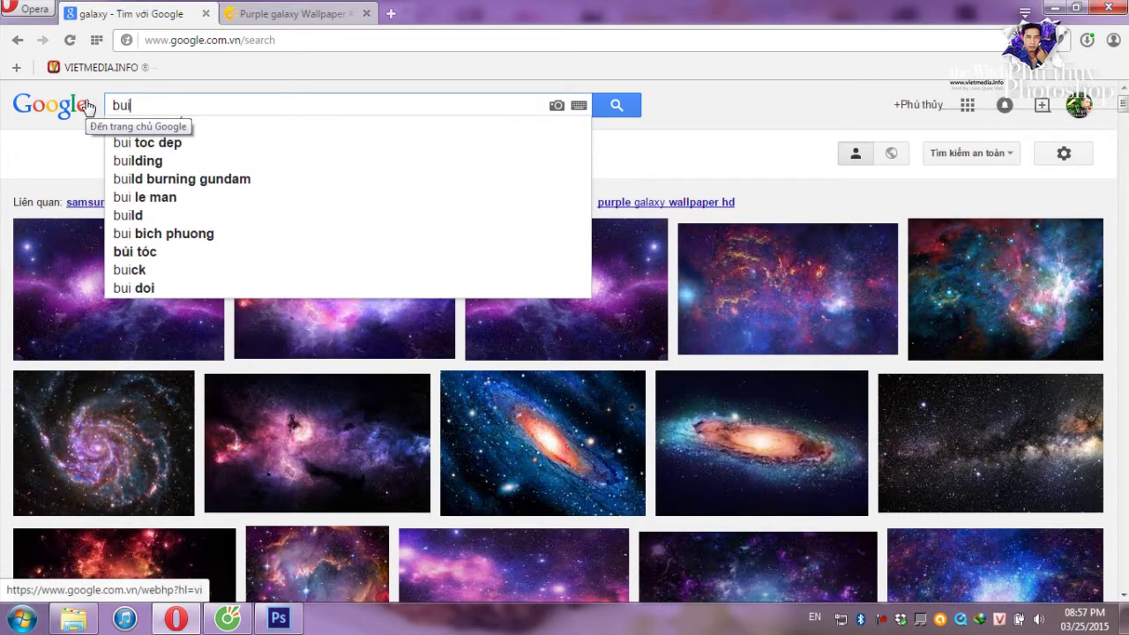
type("ld")
key("BackSpace")
key("BackSpace")
key("BackSpace")
type("l")
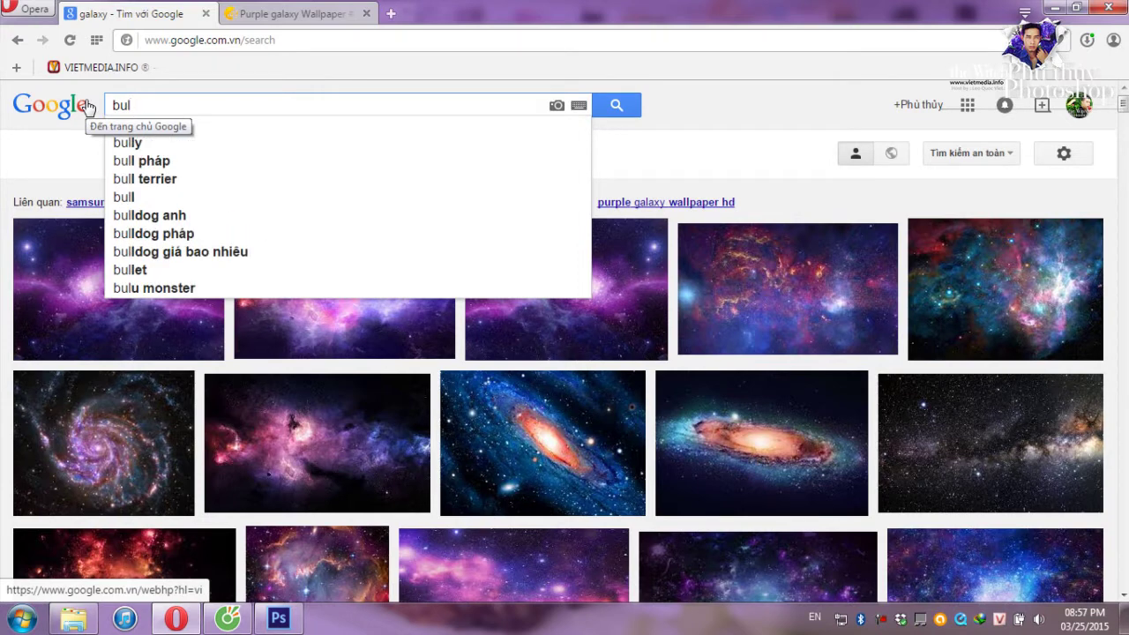
type("l")
key("BackSpace")
type("b")
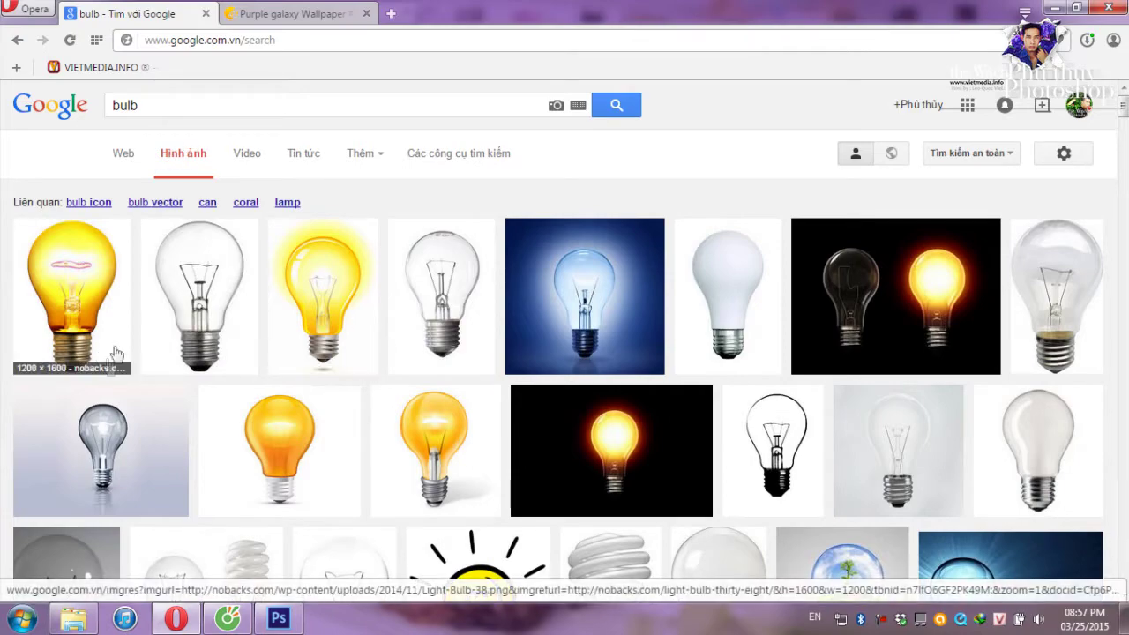
left_click(279, 619)
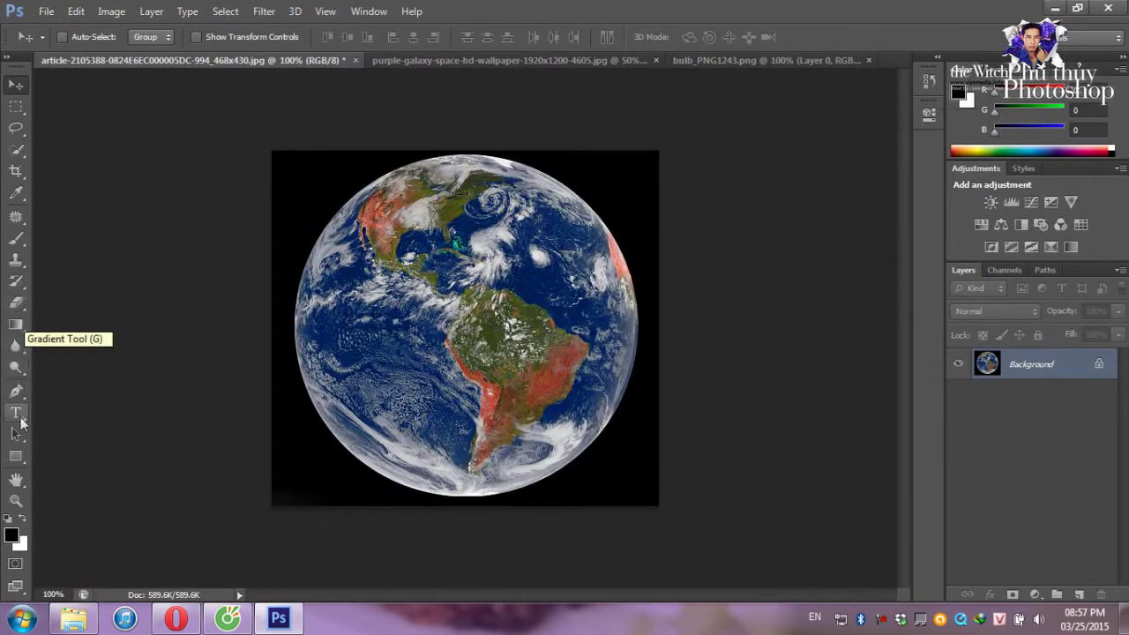
Add a '60' text layer in DejaVu Sans over the Earth photo.
left_click(16, 412)
left_click(412, 340)
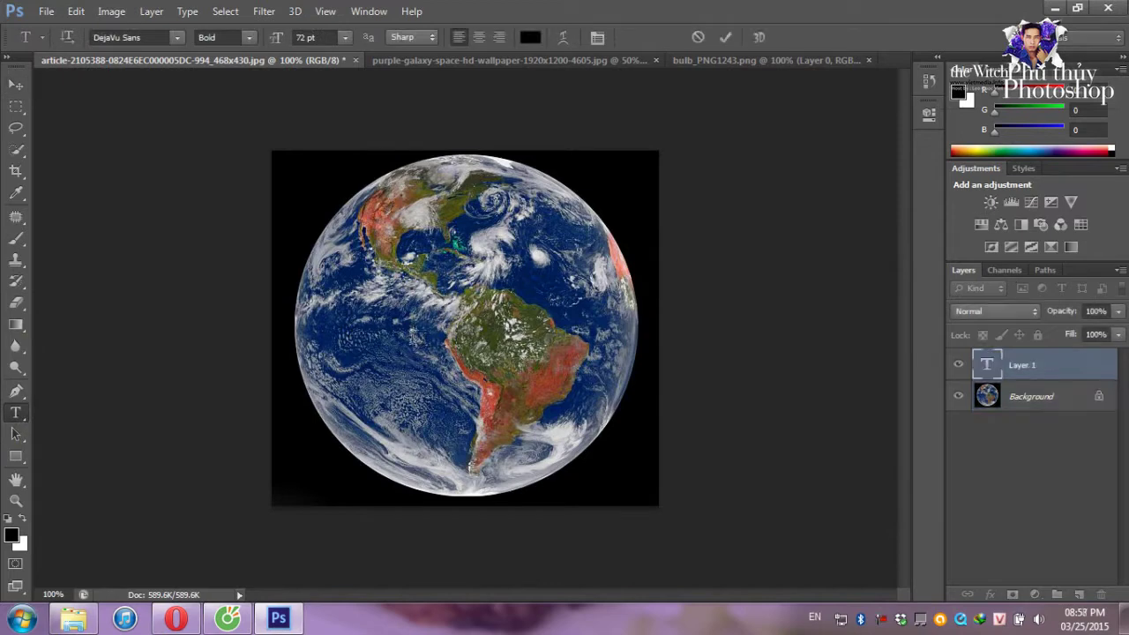
left_click(181, 38)
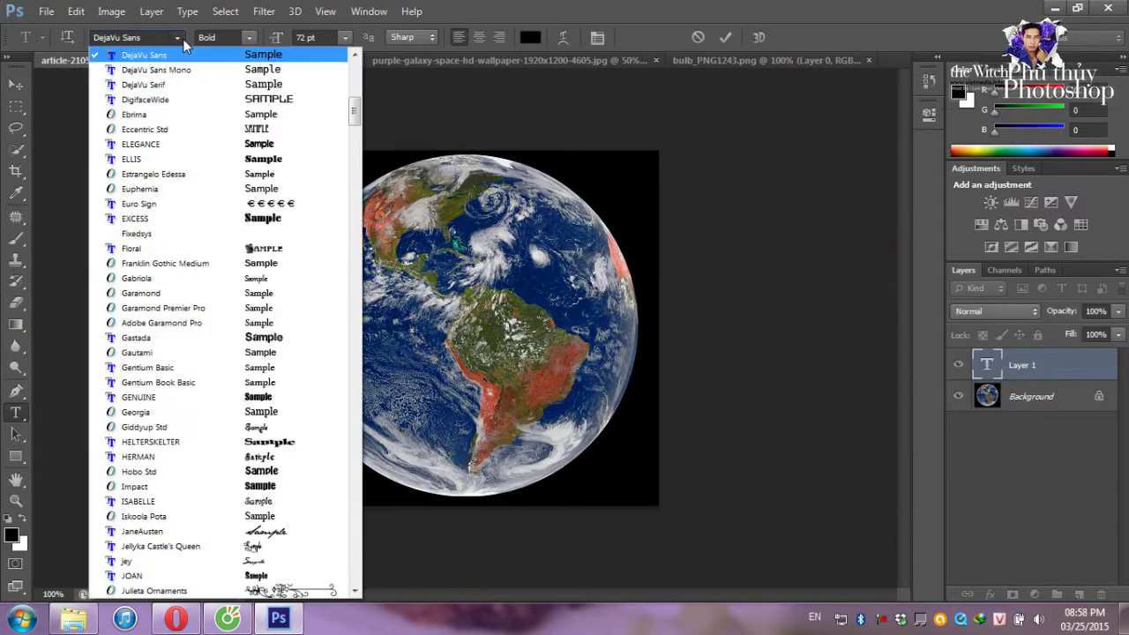
left_click(527, 12)
type("60")
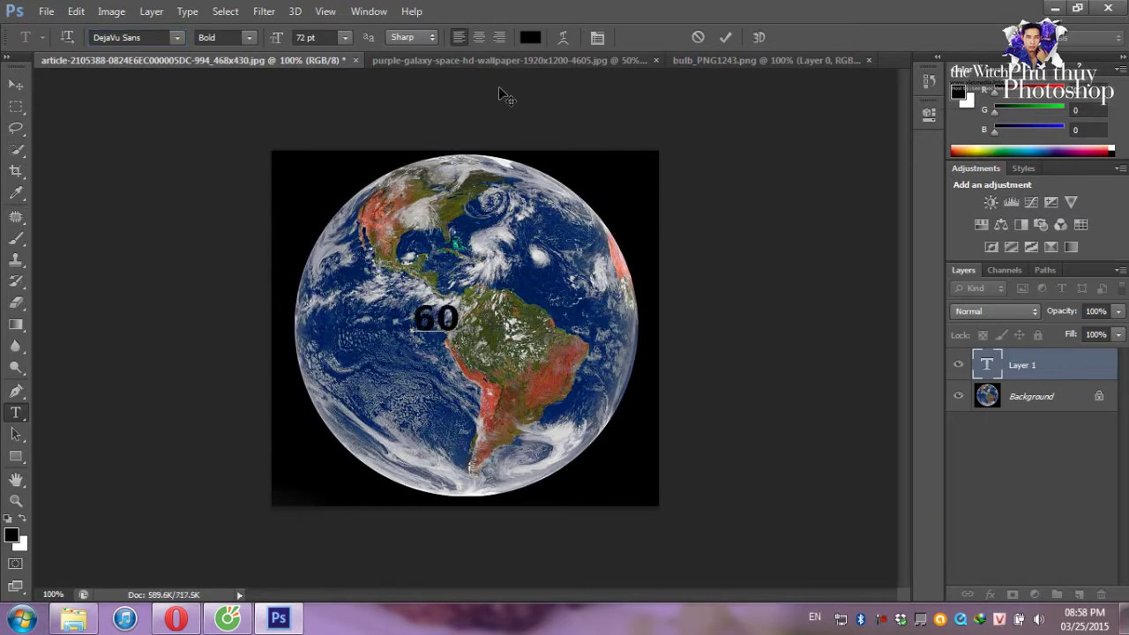
left_click(17, 85)
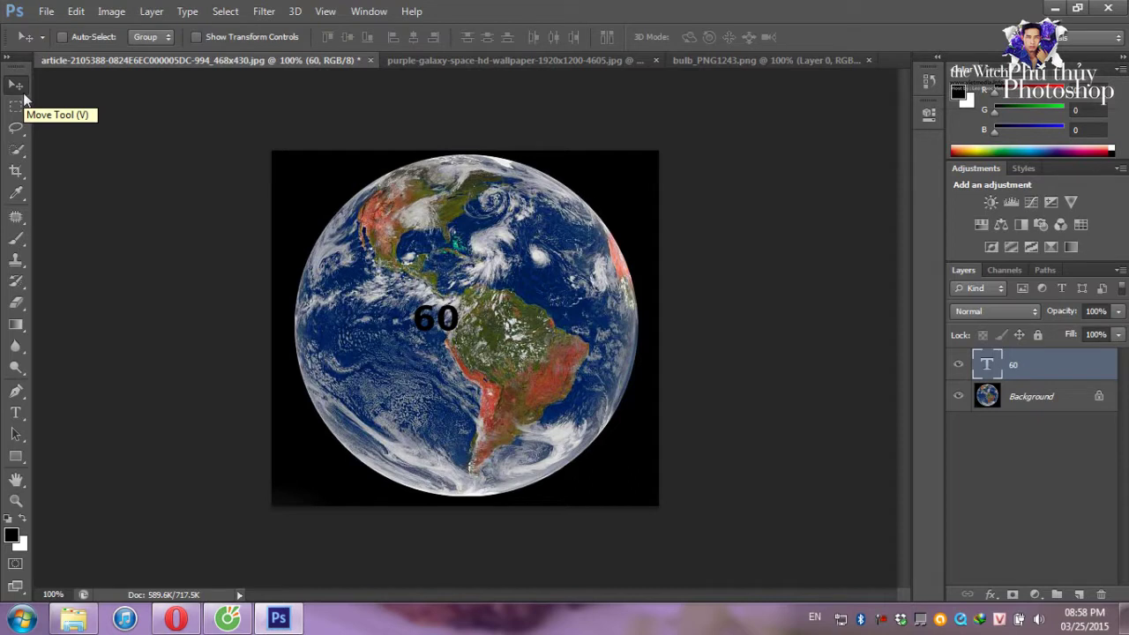
Scale the 60 up to about 375% and stretch it taller over the globe's left side.
key("ctrl+t")
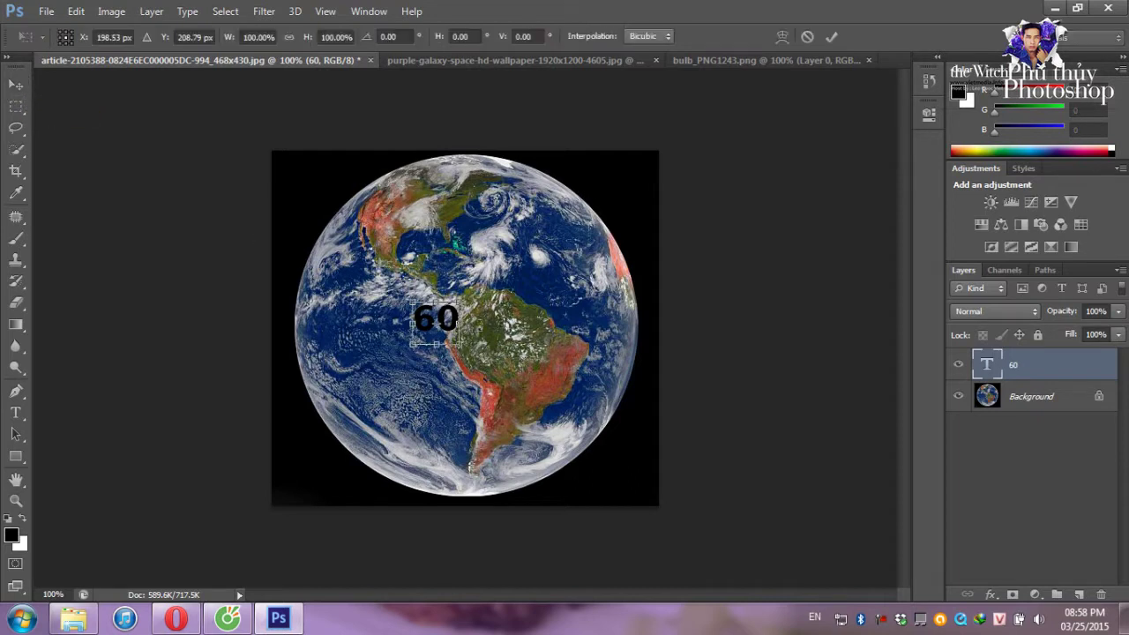
left_click_drag(458, 343, 589, 463)
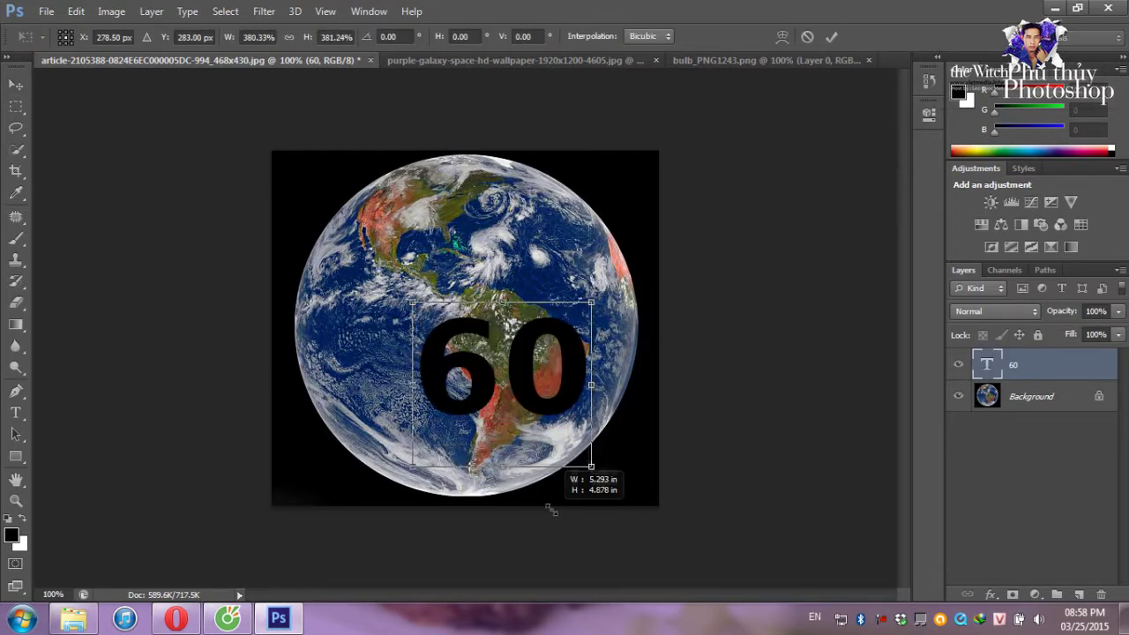
left_click_drag(500, 302, 501, 250)
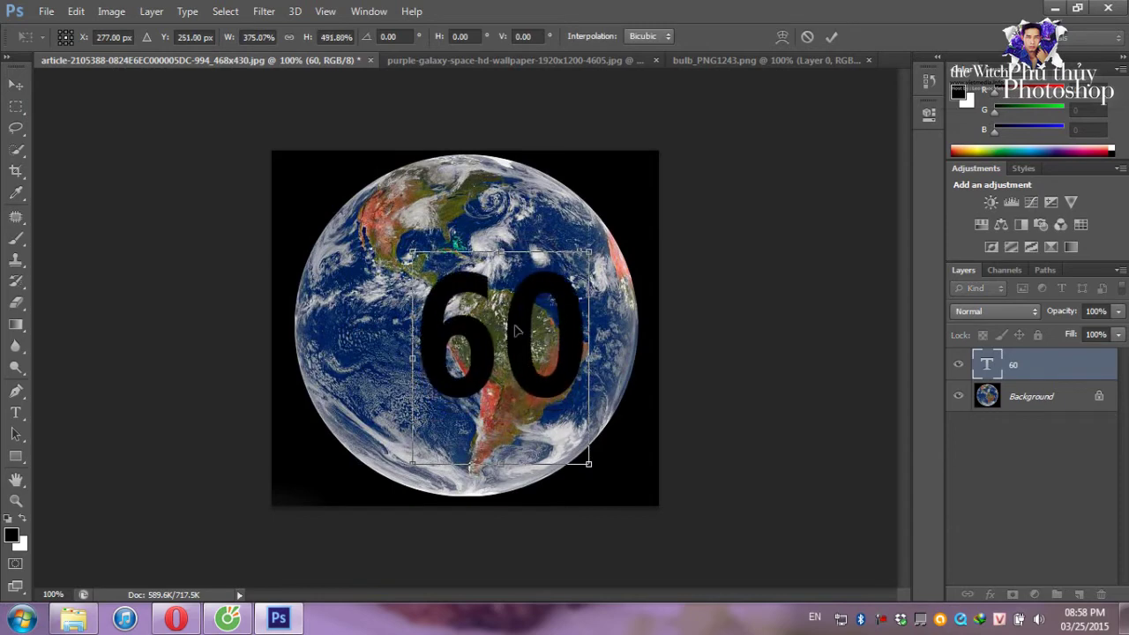
left_click_drag(527, 340, 458, 326)
key("Return")
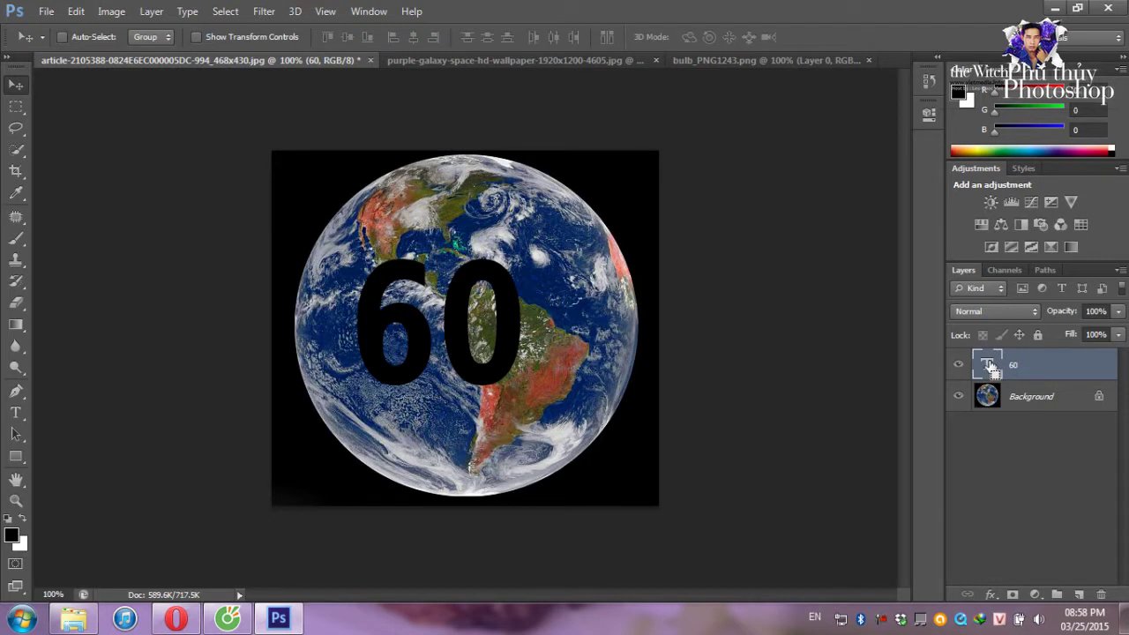
Copy the Earth inside the 60's outline to Layer 1, hiding the text and Background.
left_click(989, 365, "ctrl")
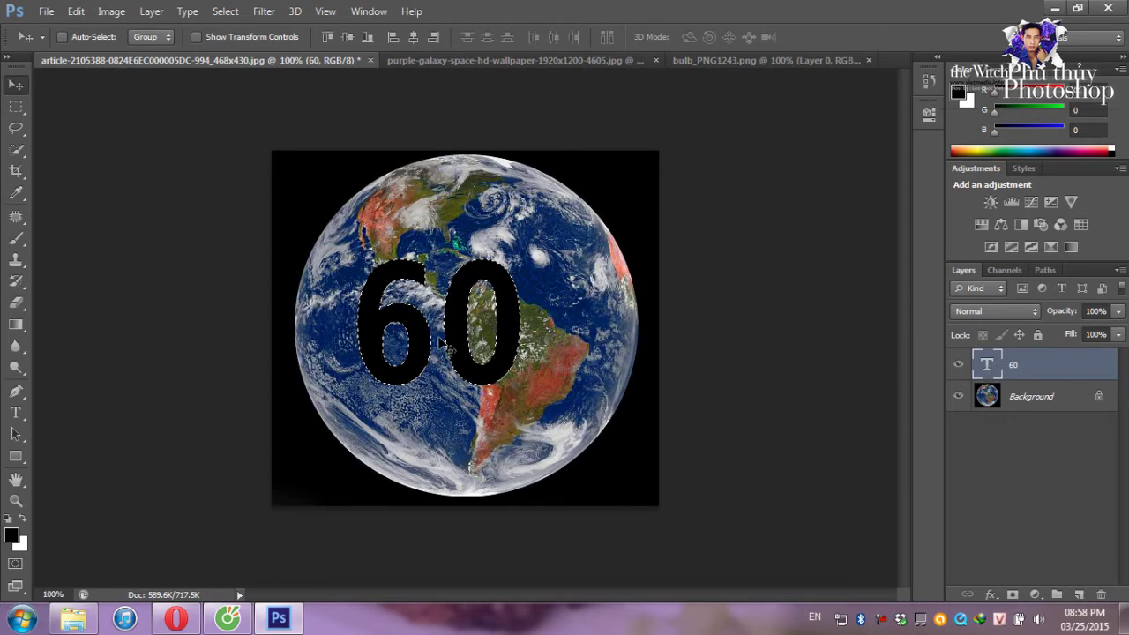
left_click(958, 364)
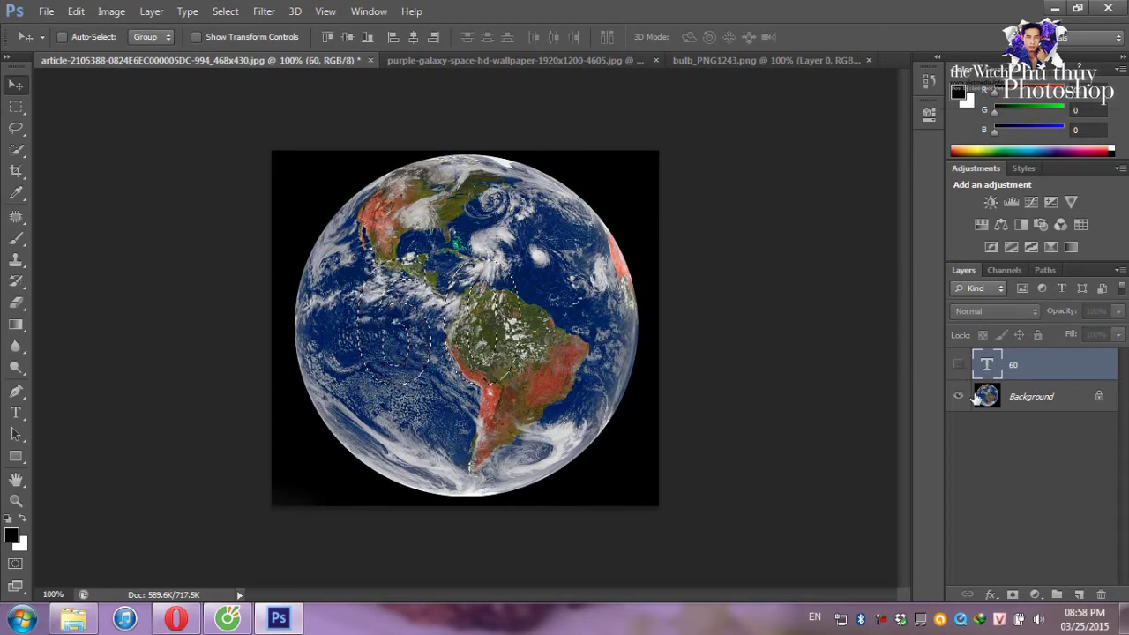
left_click(1036, 406)
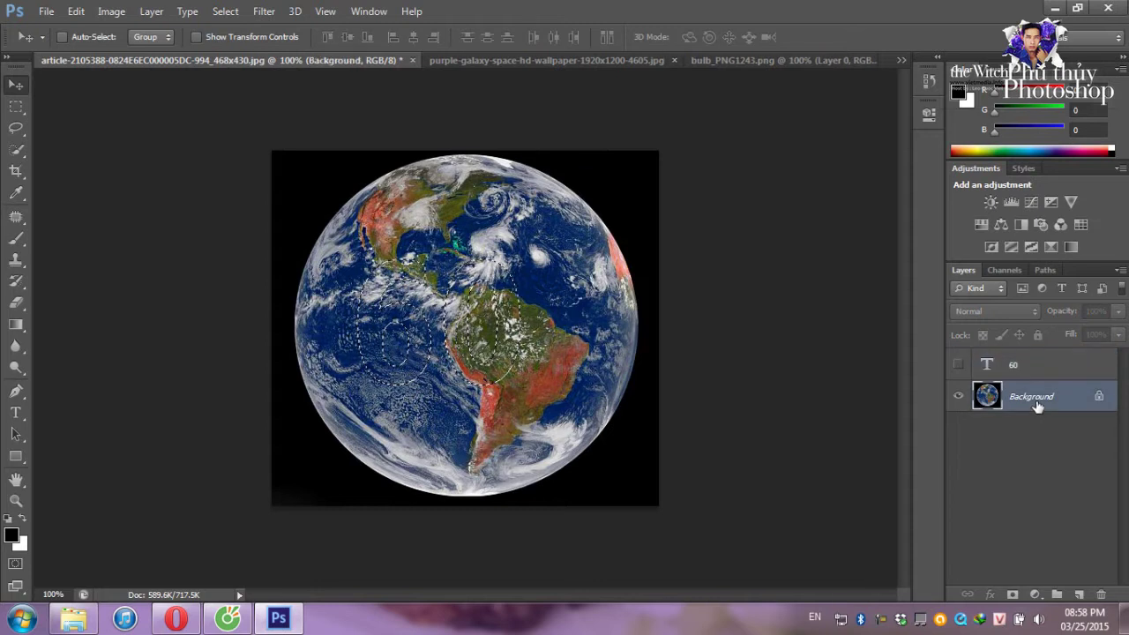
key("ctrl+j")
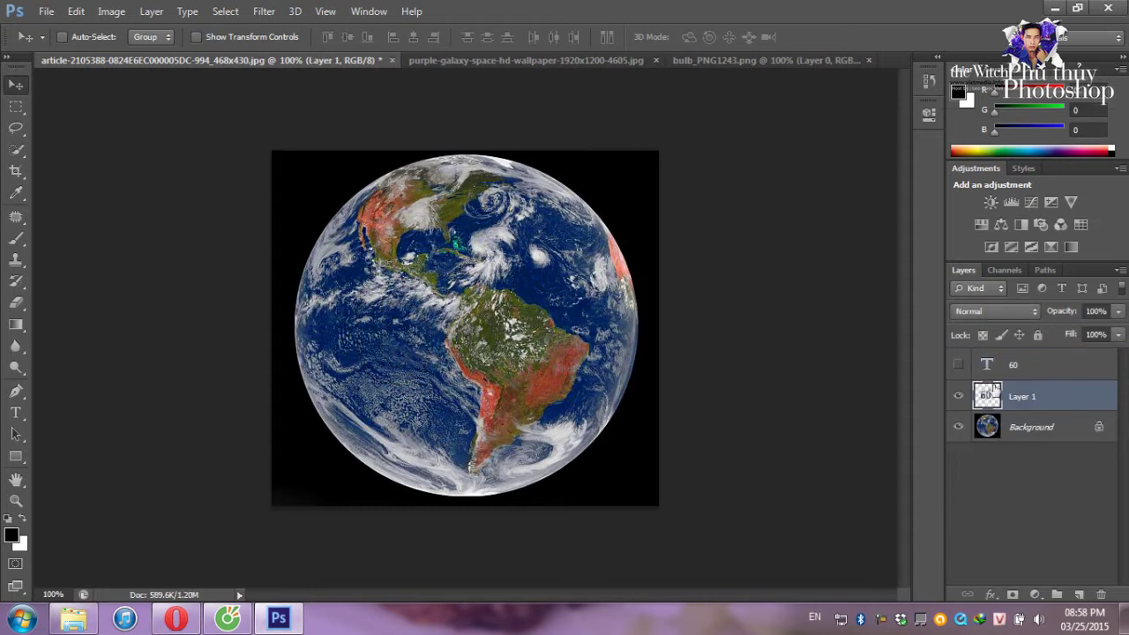
left_click(960, 429)
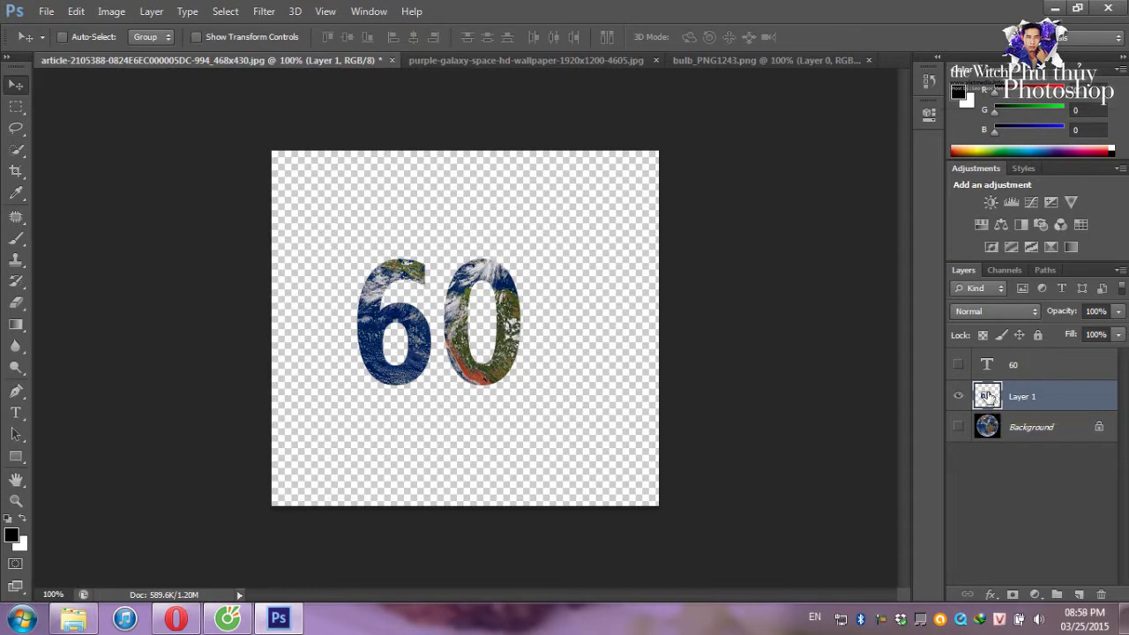
Add a Bevel & Emboss style to Layer 1 via Blending Options, without contour or texture.
right_click(987, 396)
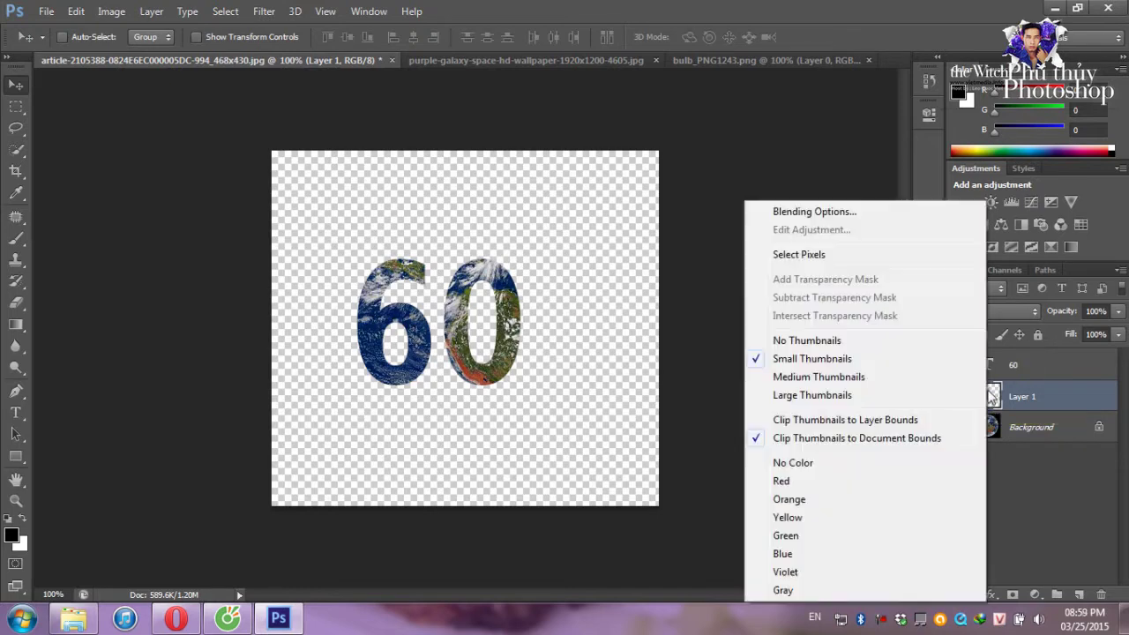
left_click(815, 212)
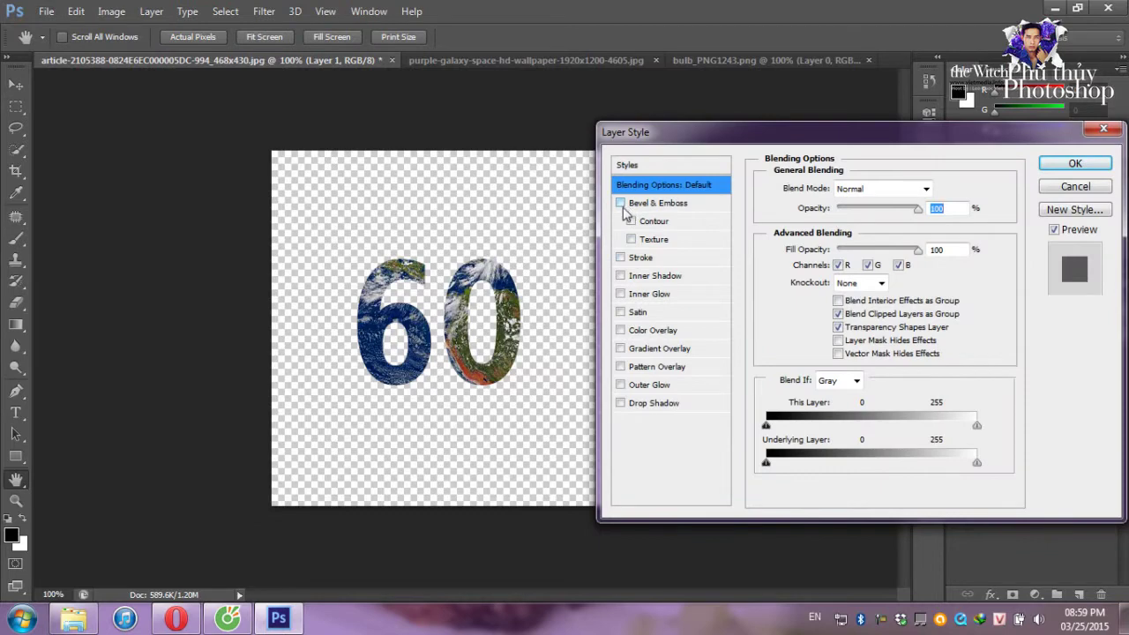
left_click(621, 203)
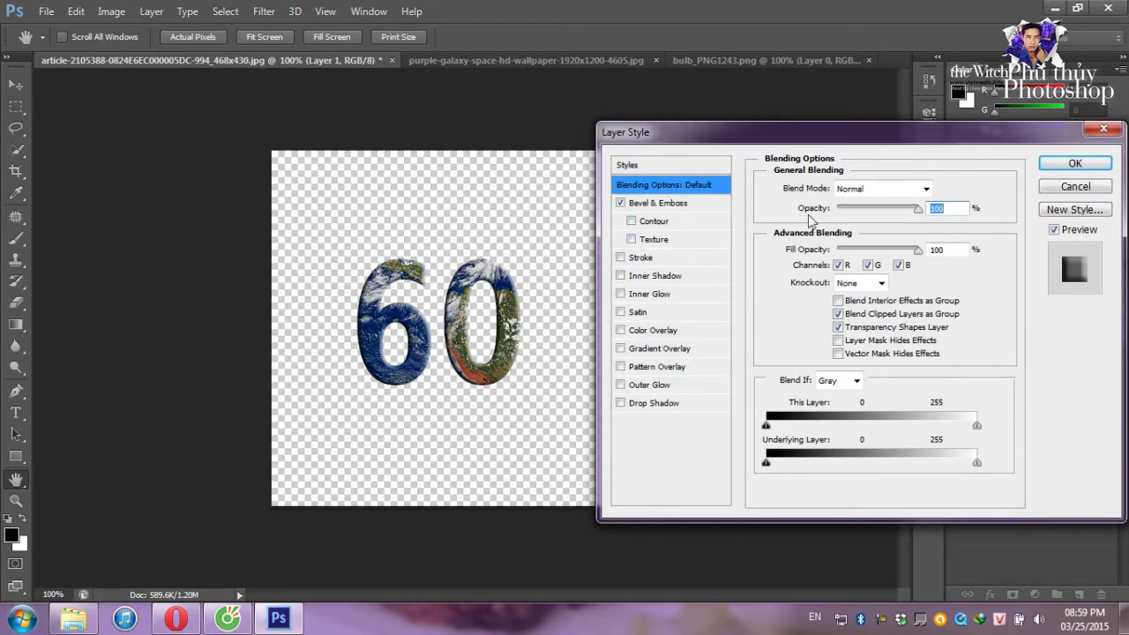
left_click(657, 222)
left_click(663, 245)
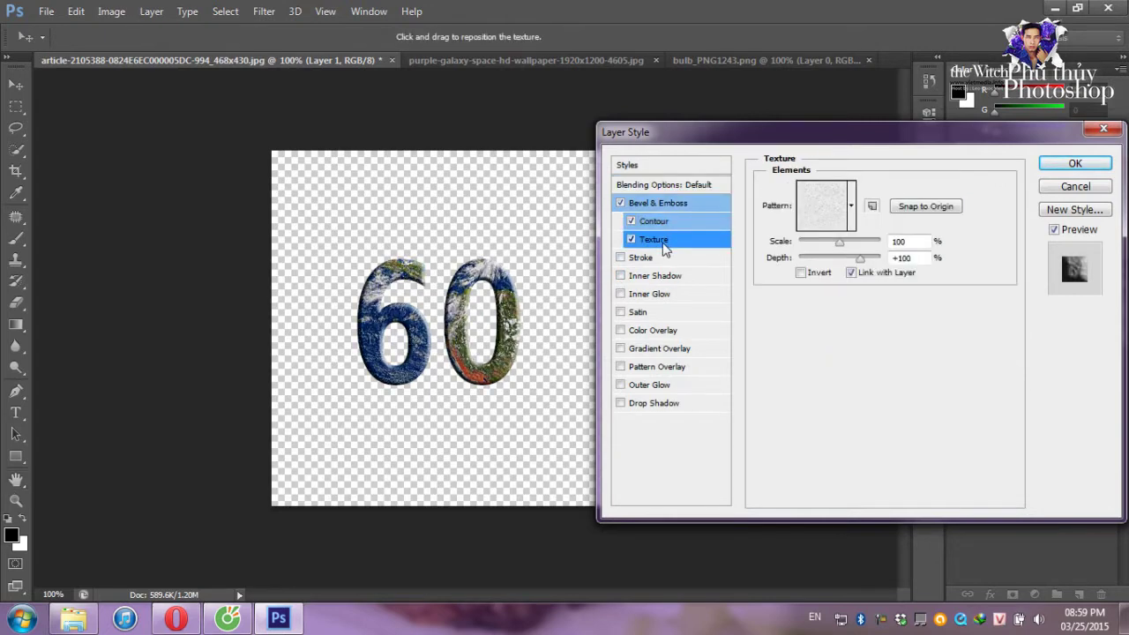
left_click(653, 221)
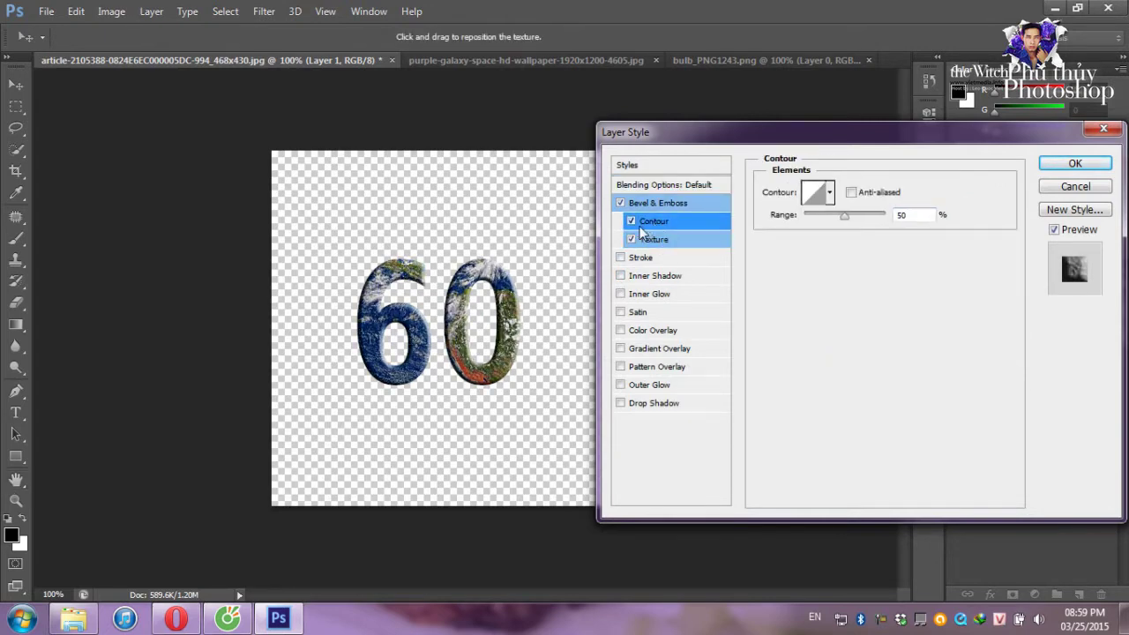
left_click(630, 239)
left_click(668, 204)
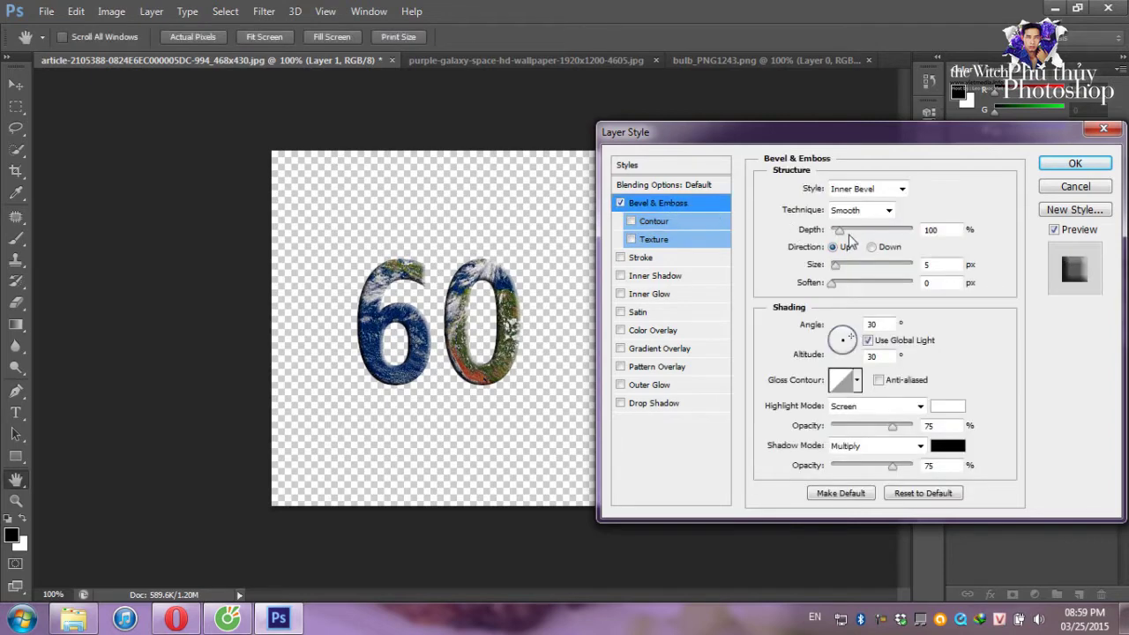
Tune bevel depth and size, highlight opacity 90, shadow 48, apply it, and show Background.
mouse_move(838, 231)
left_mouse_down()
mouse_move(878, 239)
mouse_move(841, 277)
mouse_move(862, 286)
left_mouse_up()
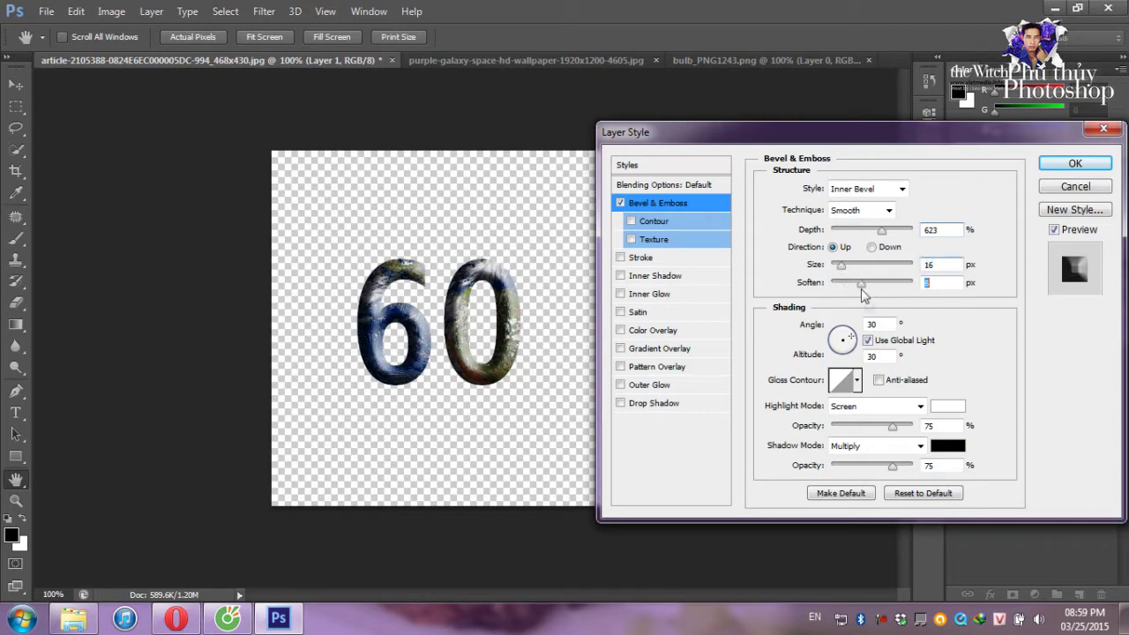
left_click_drag(893, 426, 905, 427)
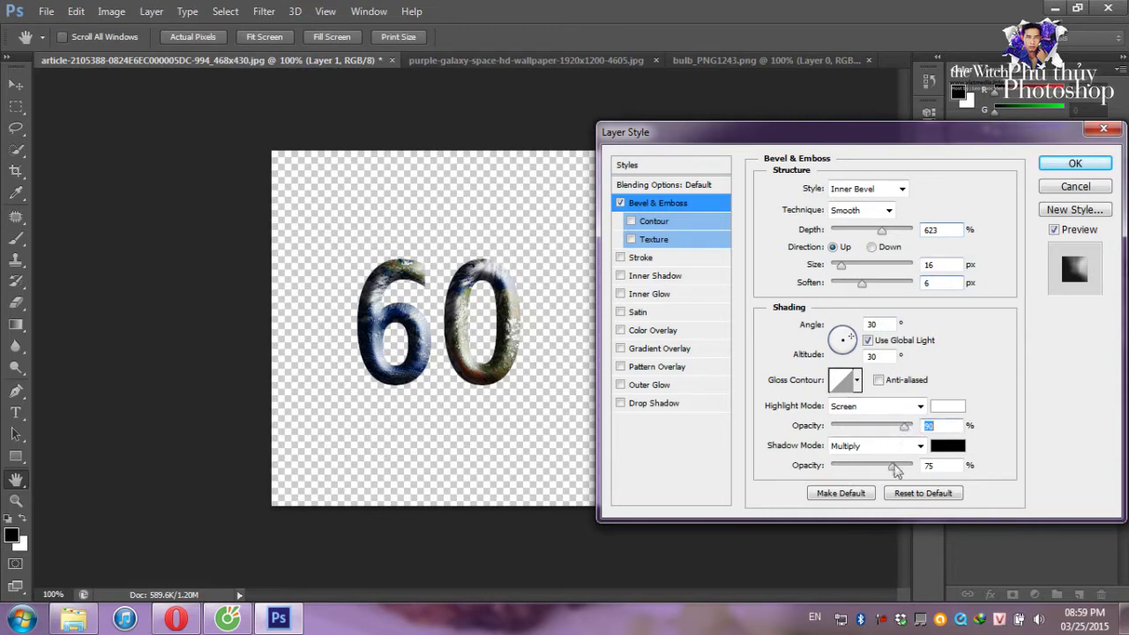
mouse_move(893, 466)
left_mouse_down()
mouse_move(909, 466)
mouse_move(872, 471)
left_mouse_up()
left_click_drag(841, 265, 832, 294)
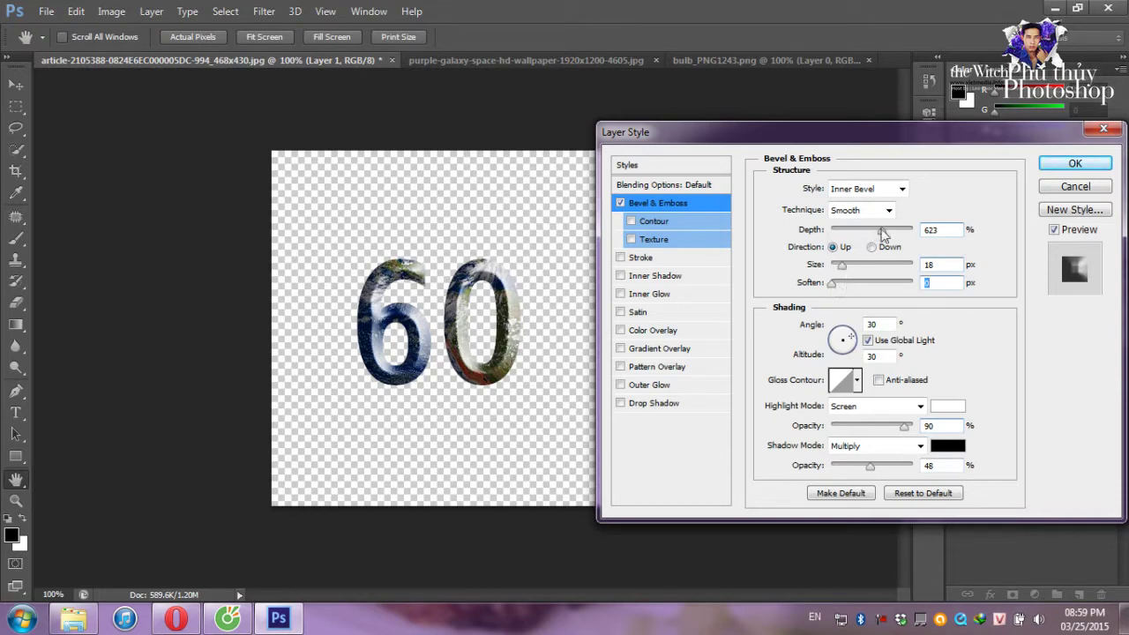
left_click_drag(883, 231, 839, 275)
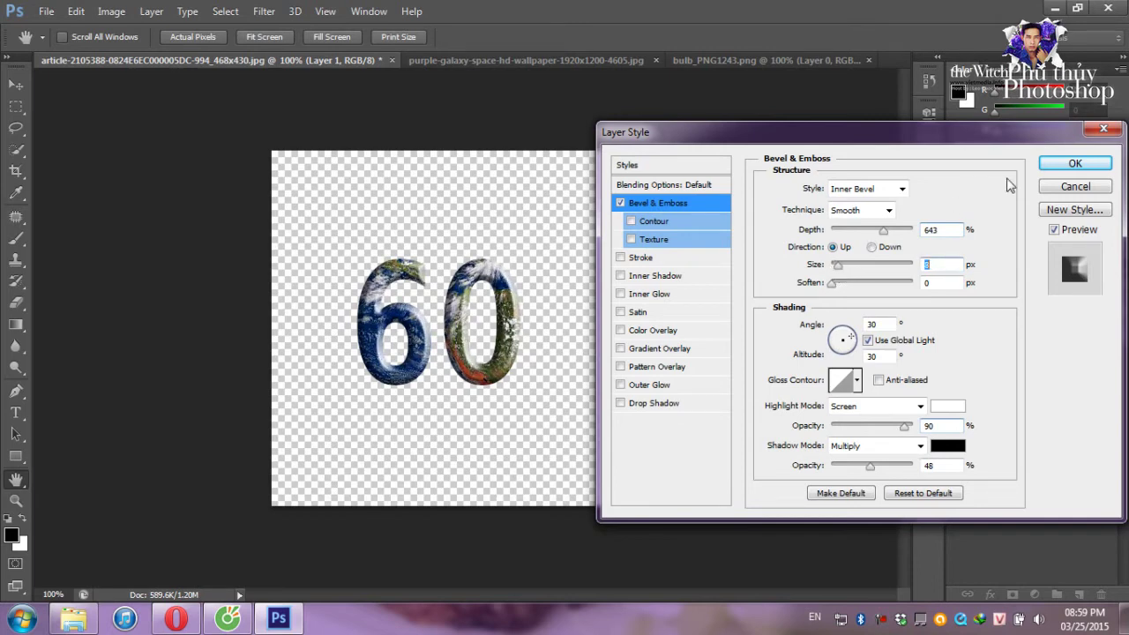
left_click(1071, 167)
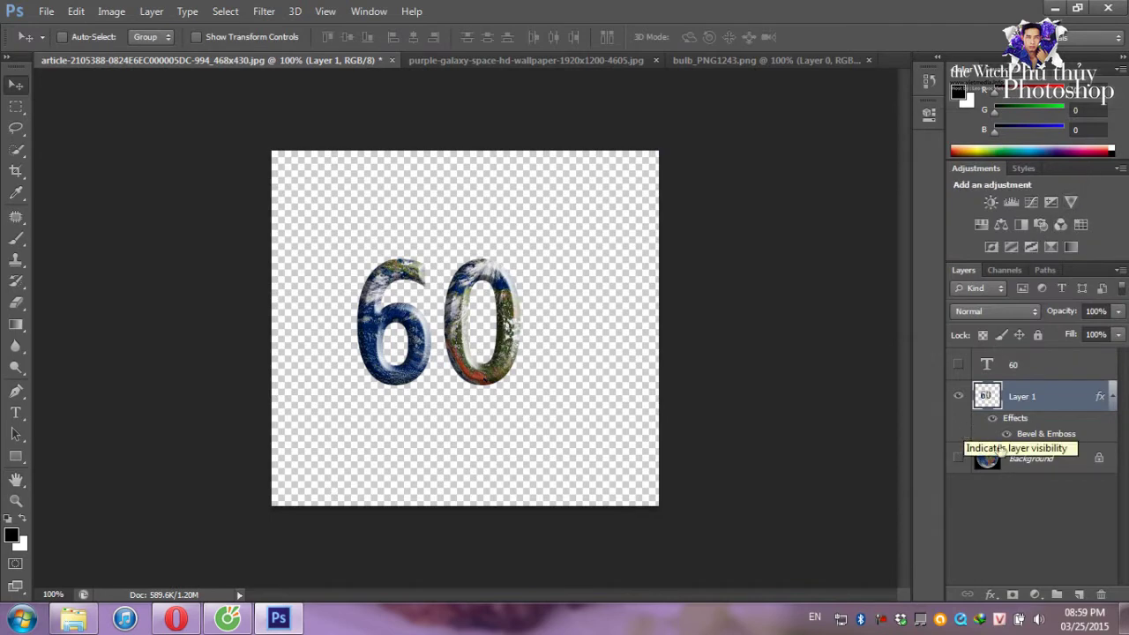
left_click(959, 460)
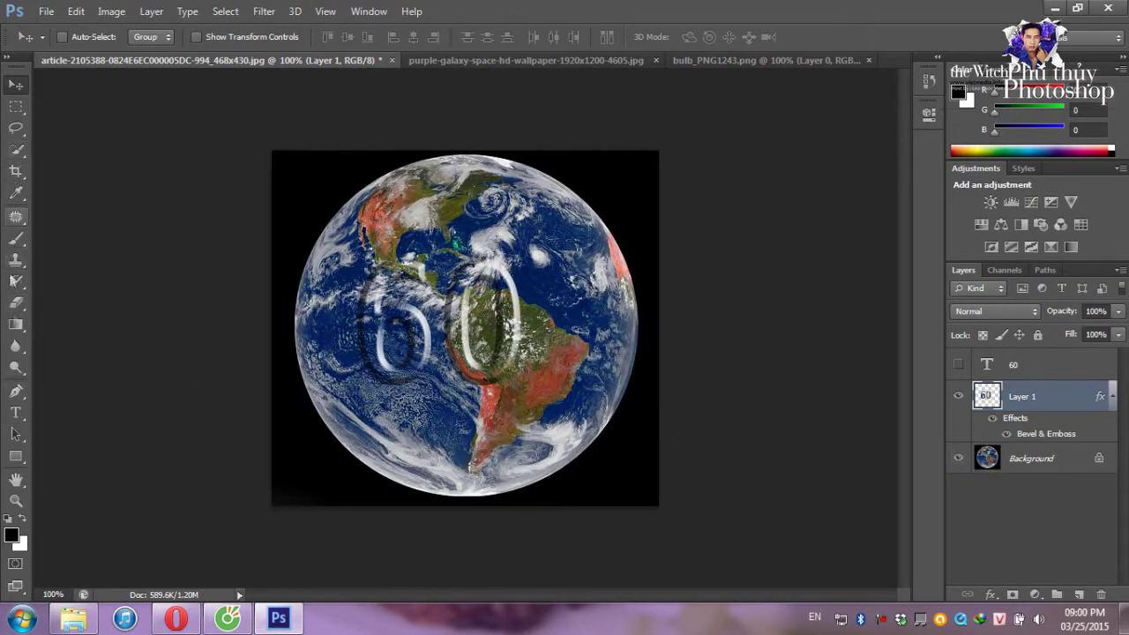
left_click(16, 412)
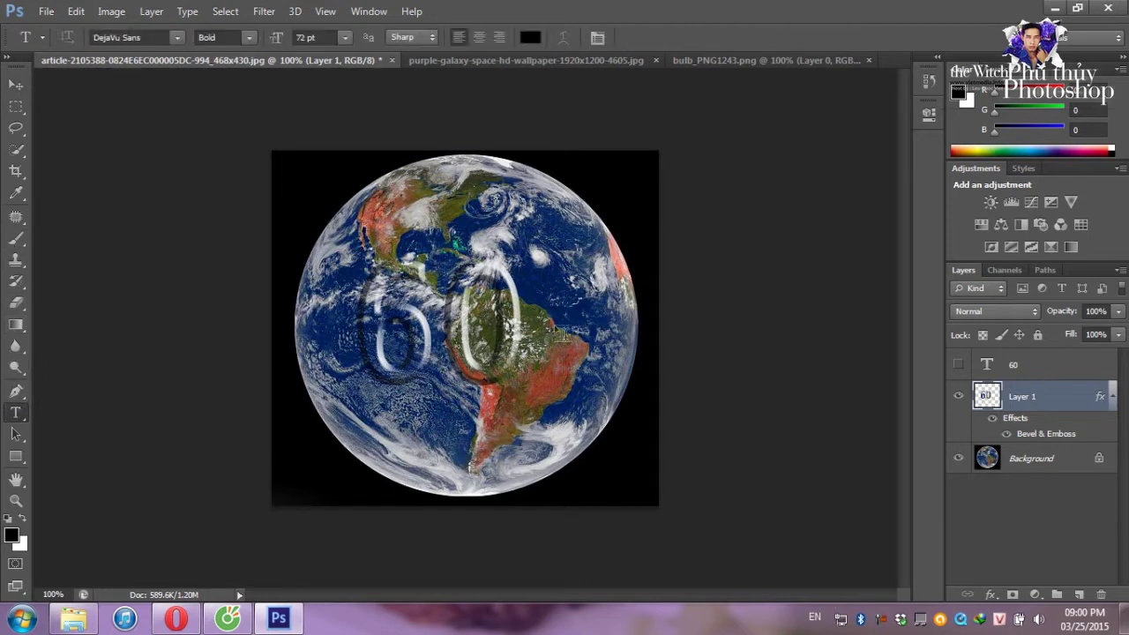
Add a '+' text layer to the right of the 60 and enlarge it.
left_click(558, 328)
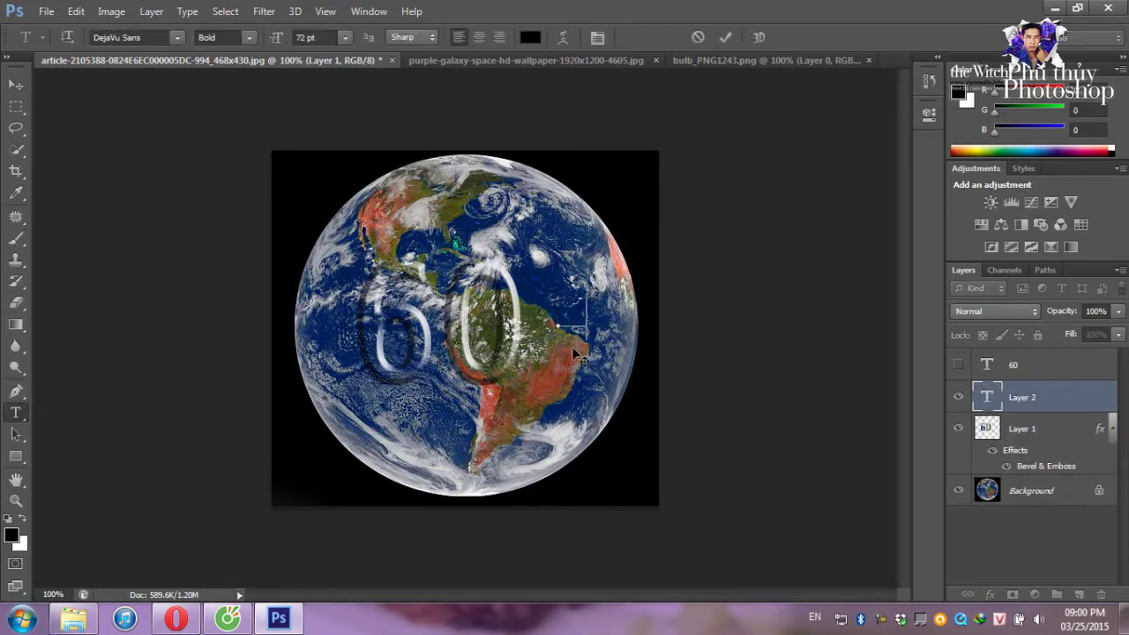
type("+")
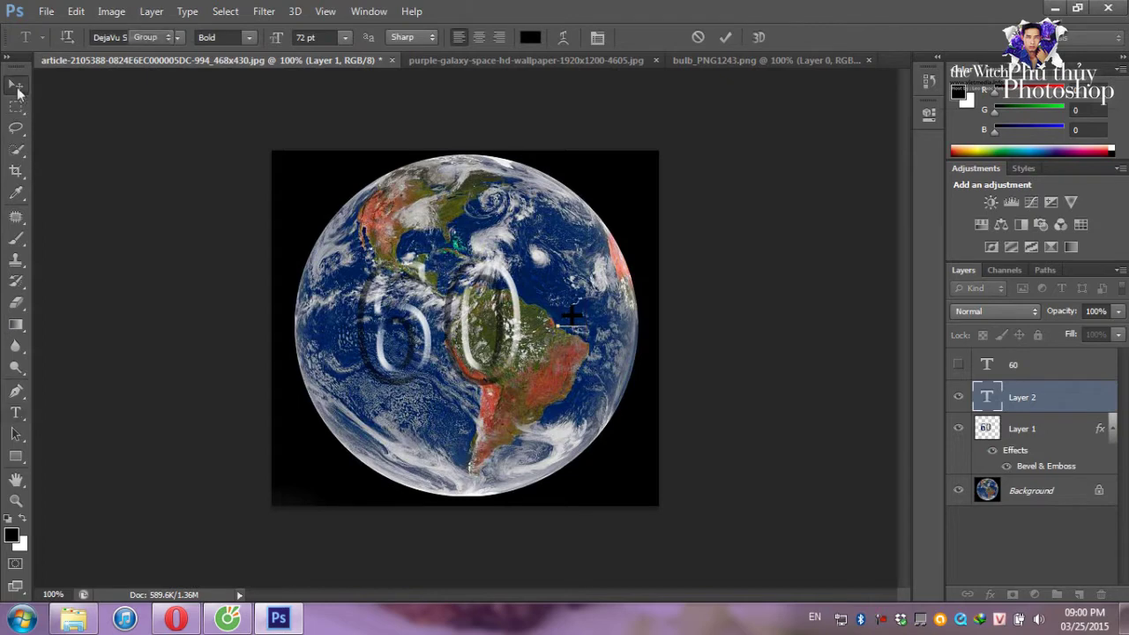
left_click(16, 84)
key("ctrl+t")
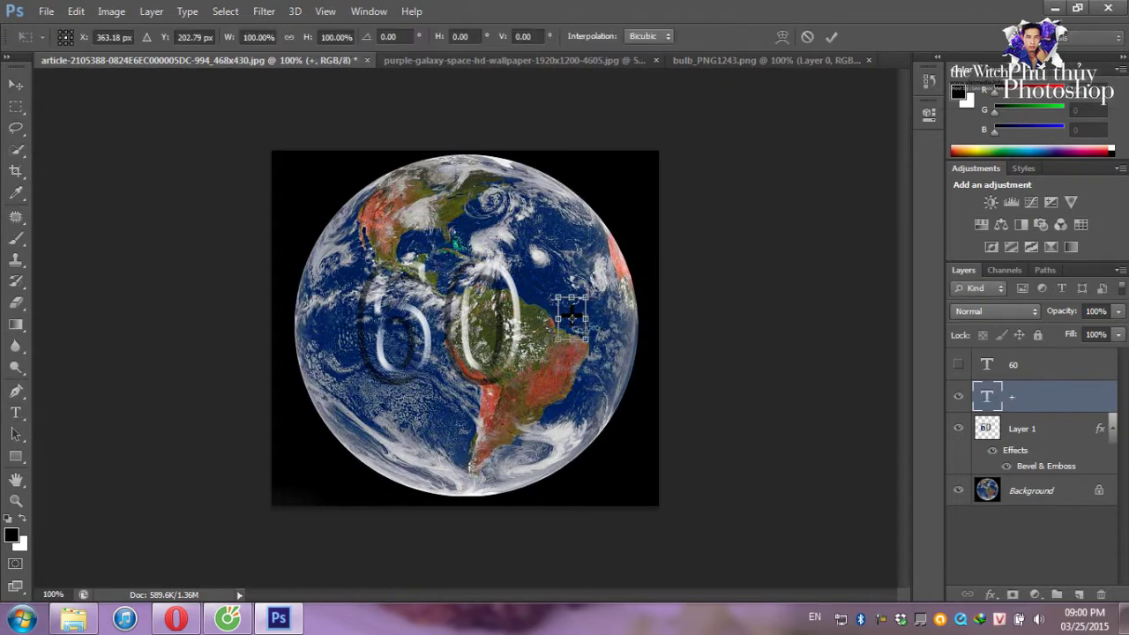
left_click_drag(587, 338, 607, 350)
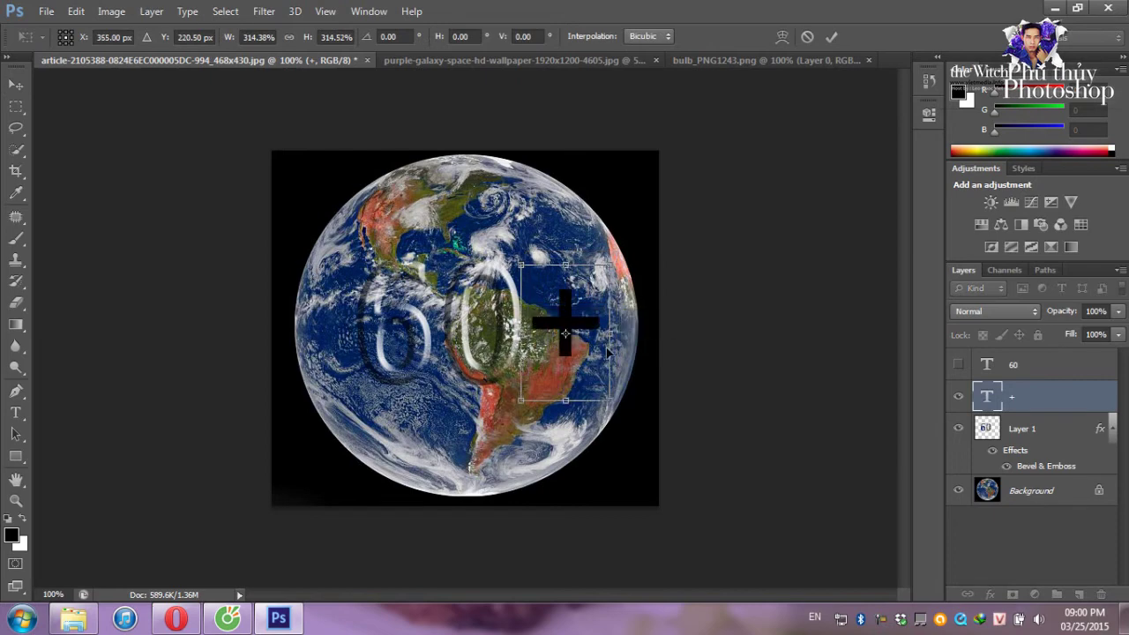
key("Return")
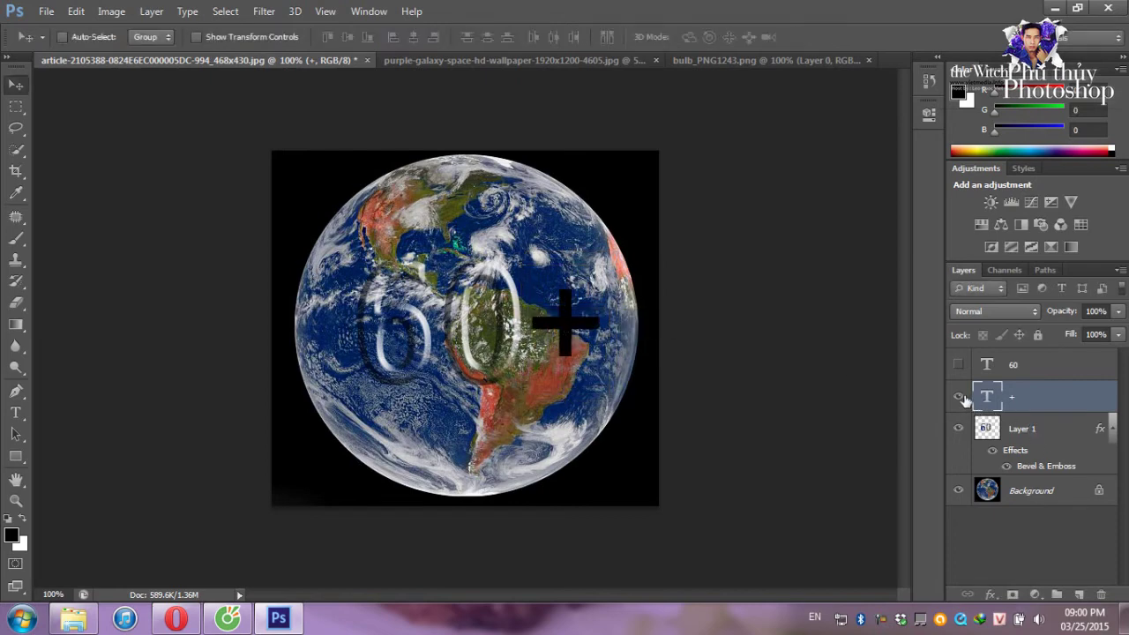
Load the plus outline, hide the + text, and copy the Background texture to Layer 2.
left_click(960, 400)
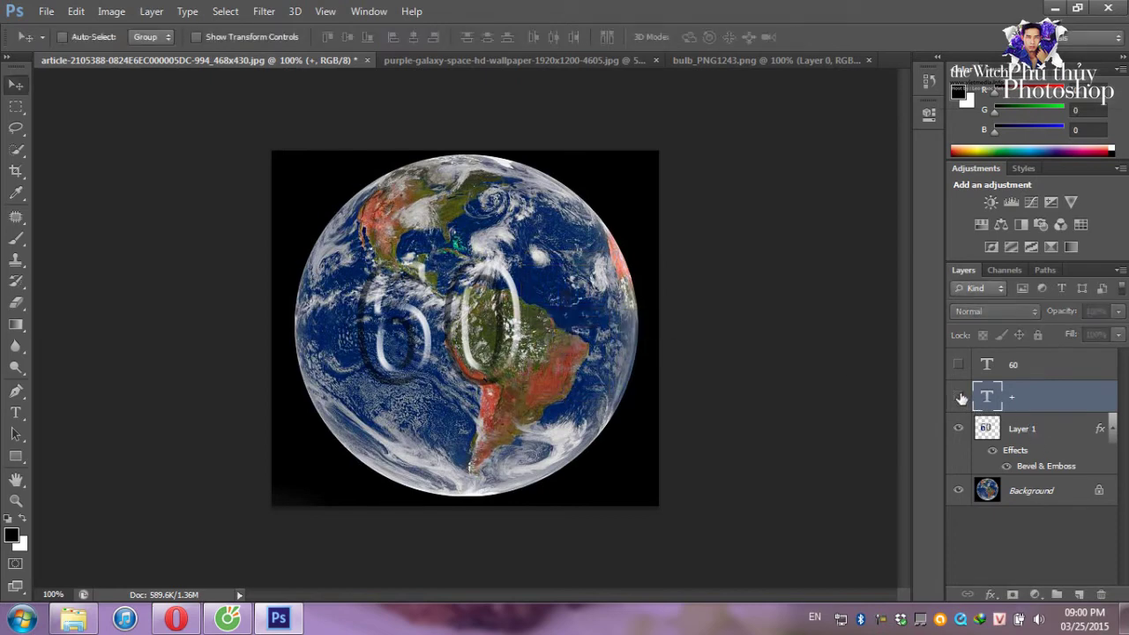
left_click(960, 399)
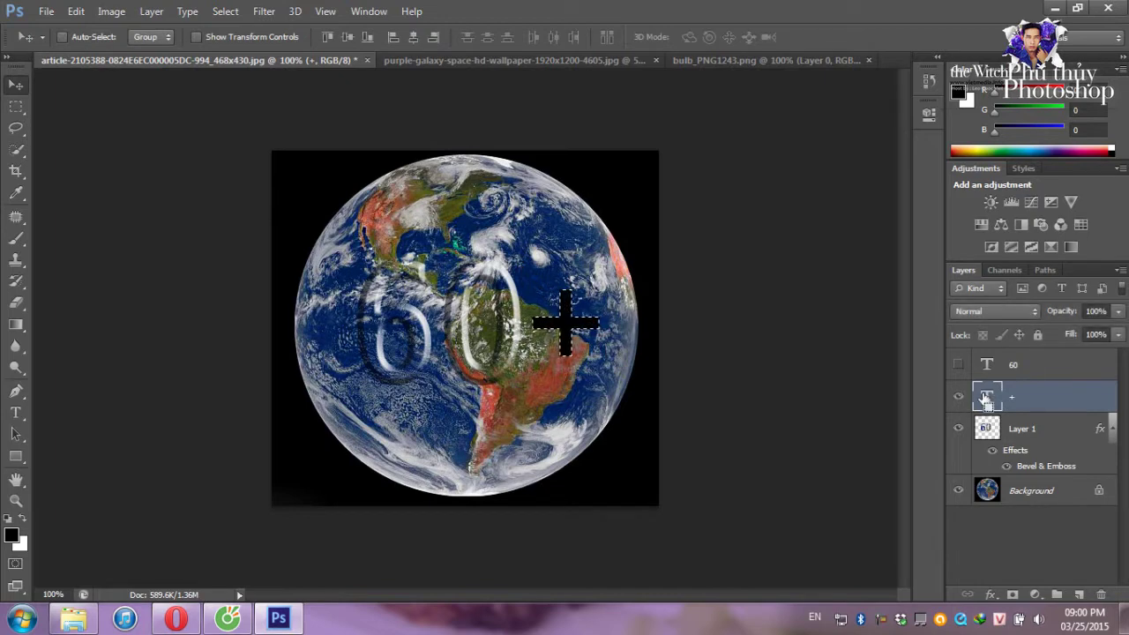
left_click(959, 396)
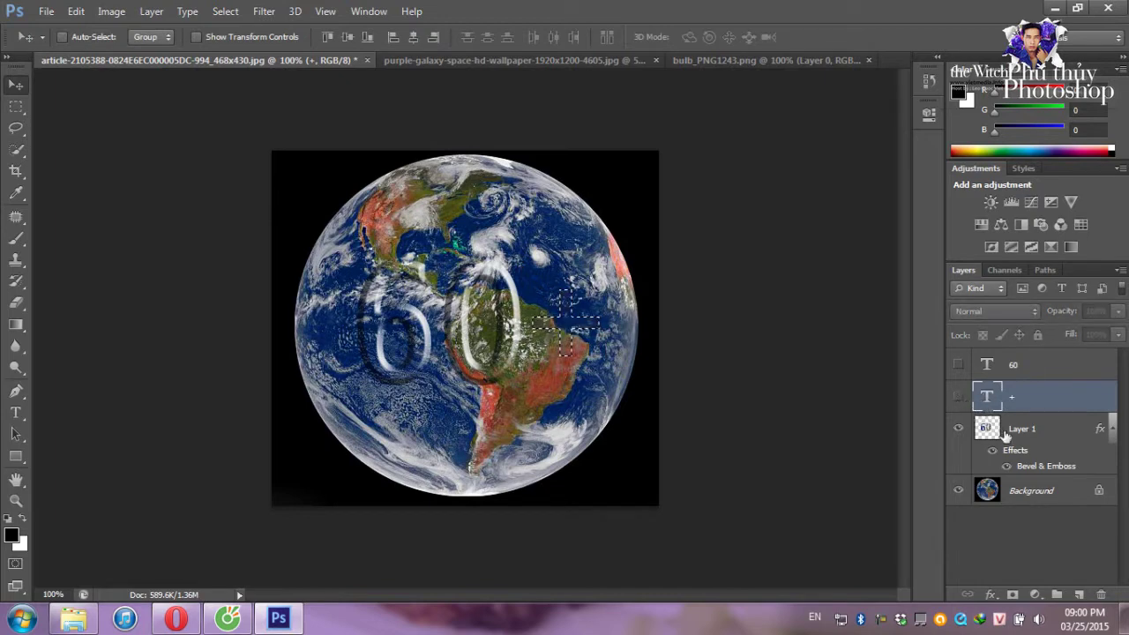
left_click(999, 496)
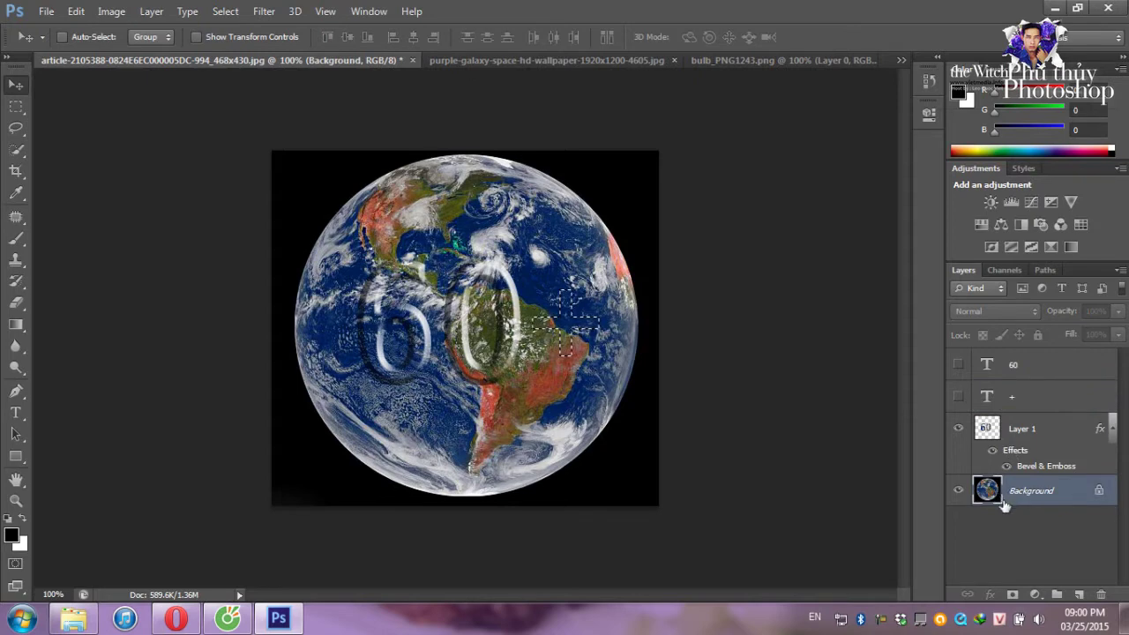
key("ctrl+j")
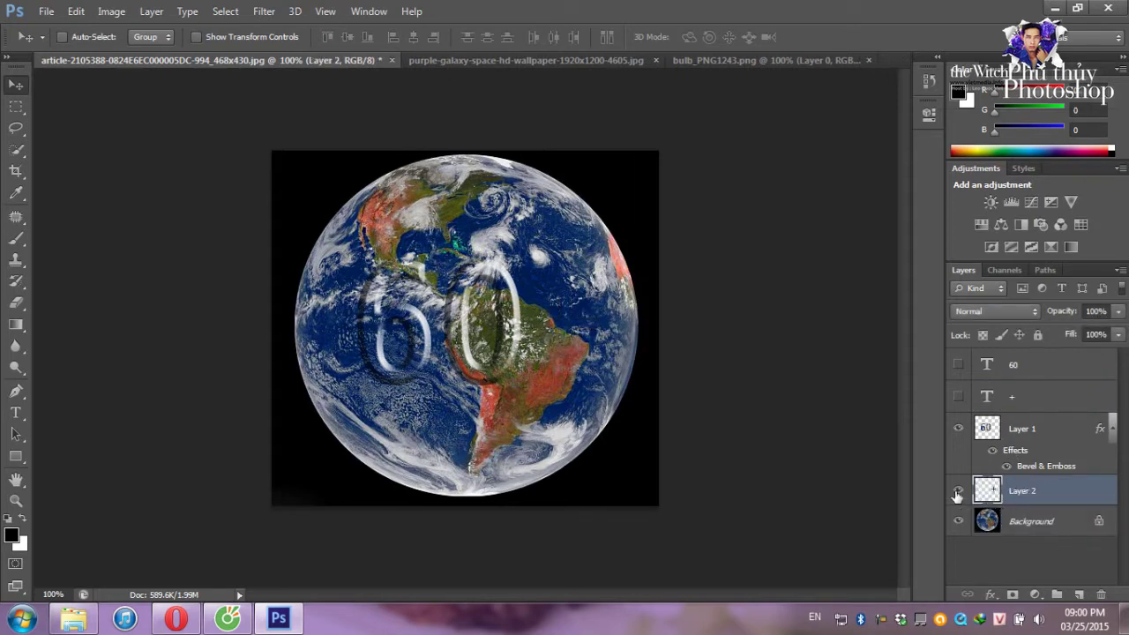
Copy Layer 1's bevel and emboss style onto Layer 2, then hide Background.
right_click(1017, 457)
right_click(1026, 466)
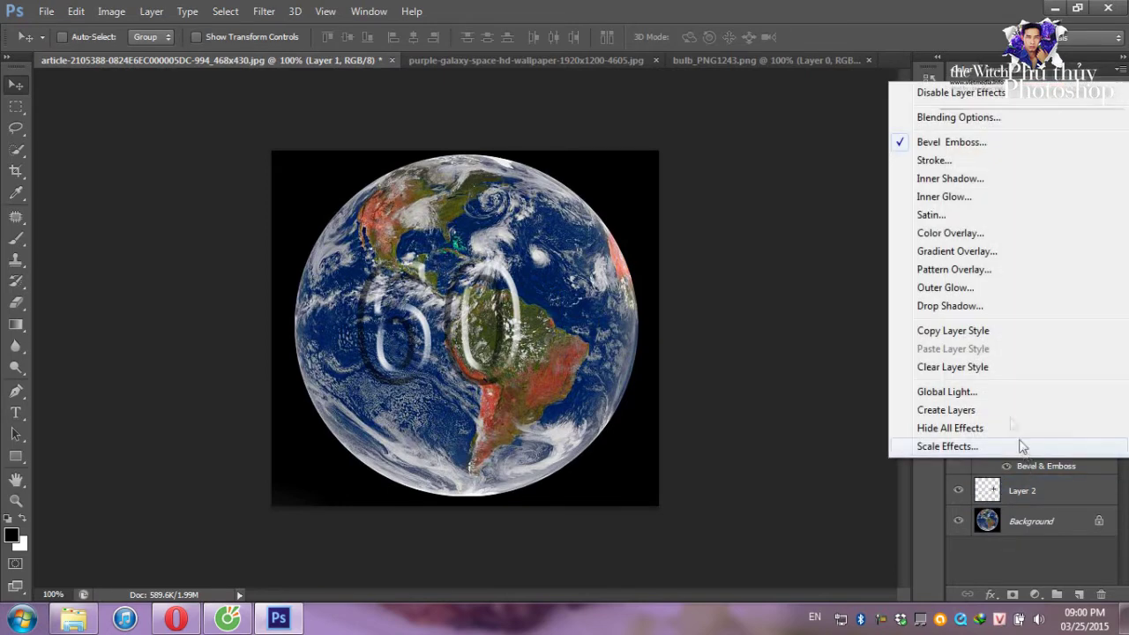
left_click(971, 334)
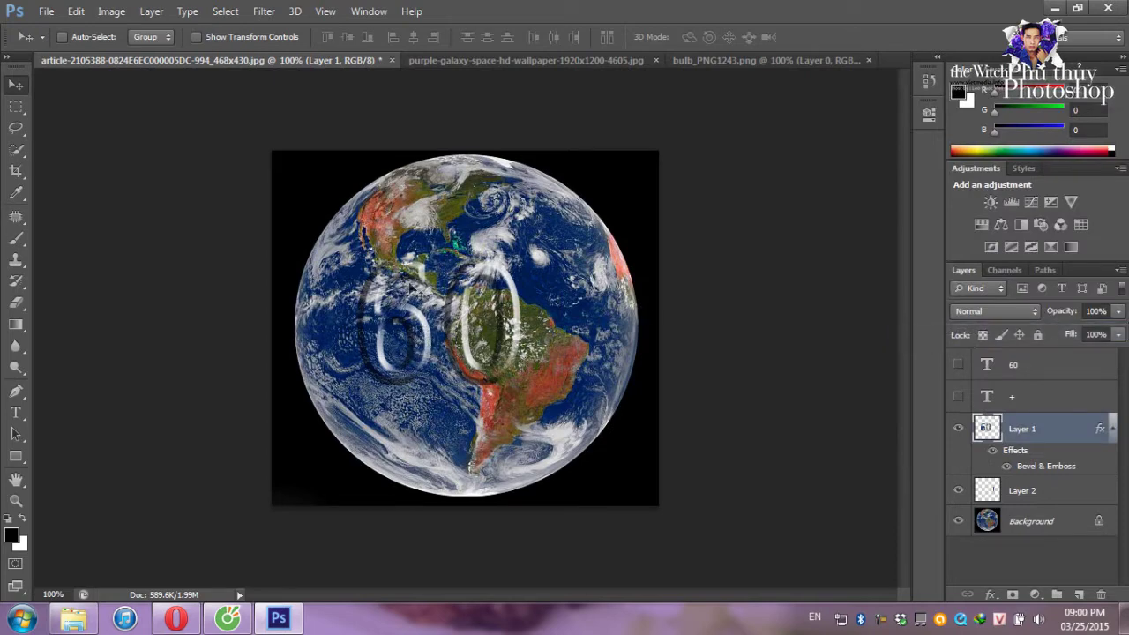
right_click(1023, 490)
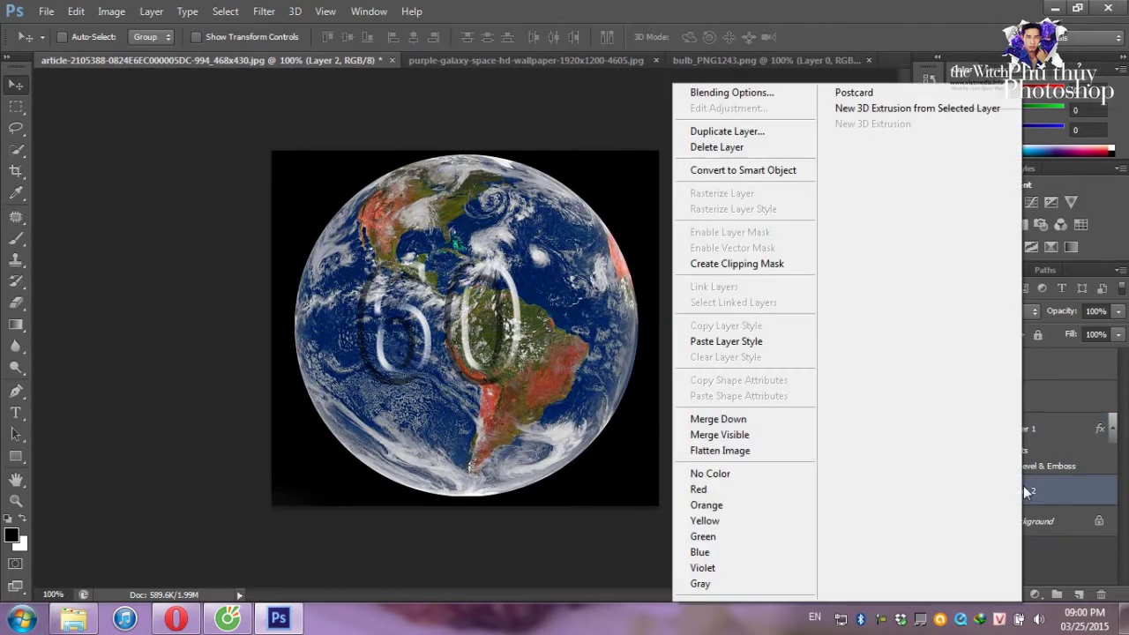
left_click(713, 341)
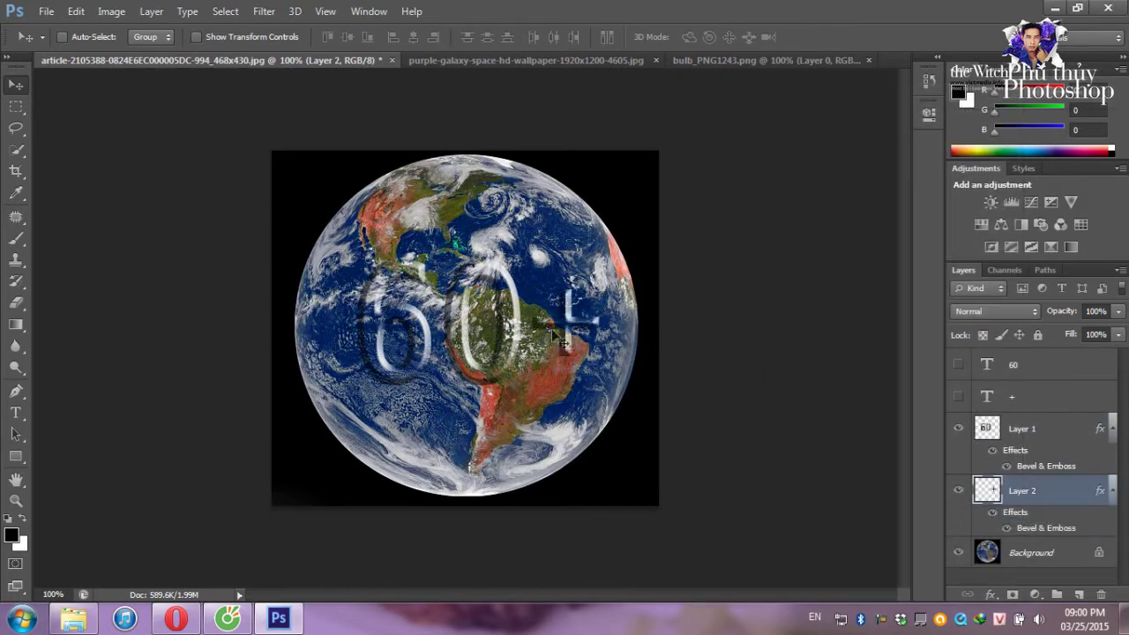
left_click(957, 552)
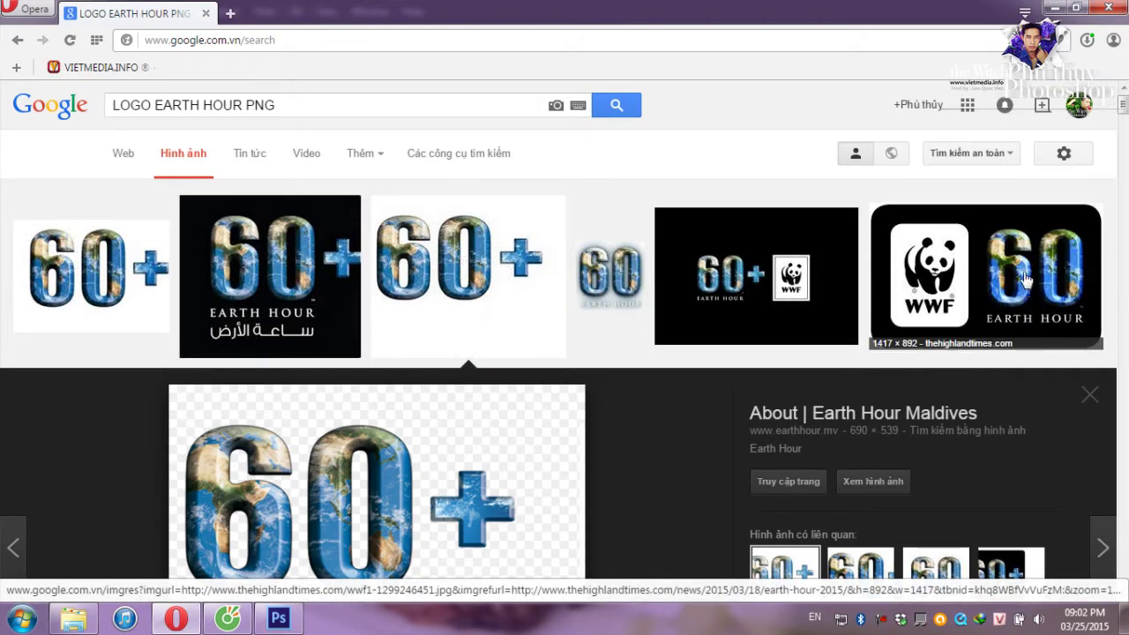
Check the downloaded eh60+web logo in the PhotoshopPortable folder, then return to Photoshop.
left_click(76, 620)
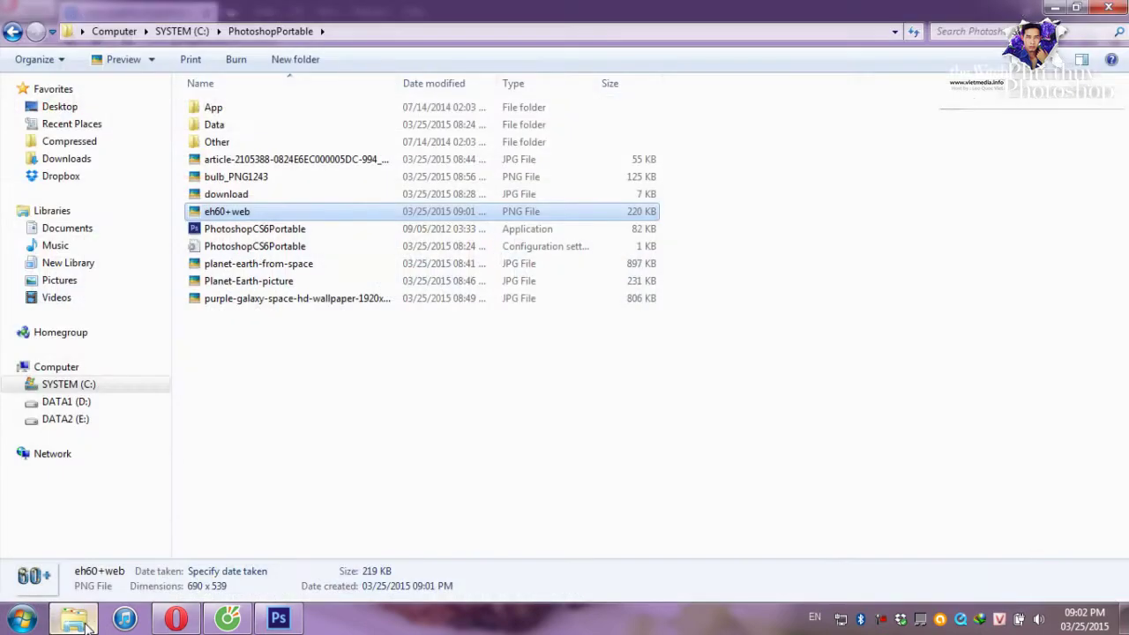
left_click(177, 619)
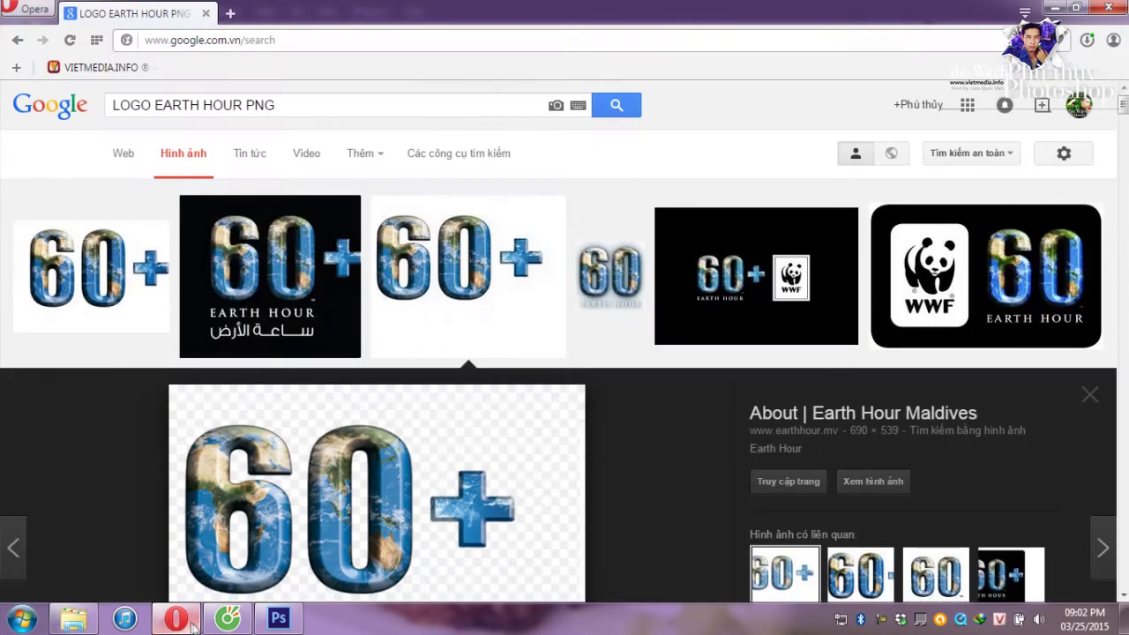
left_click(279, 620)
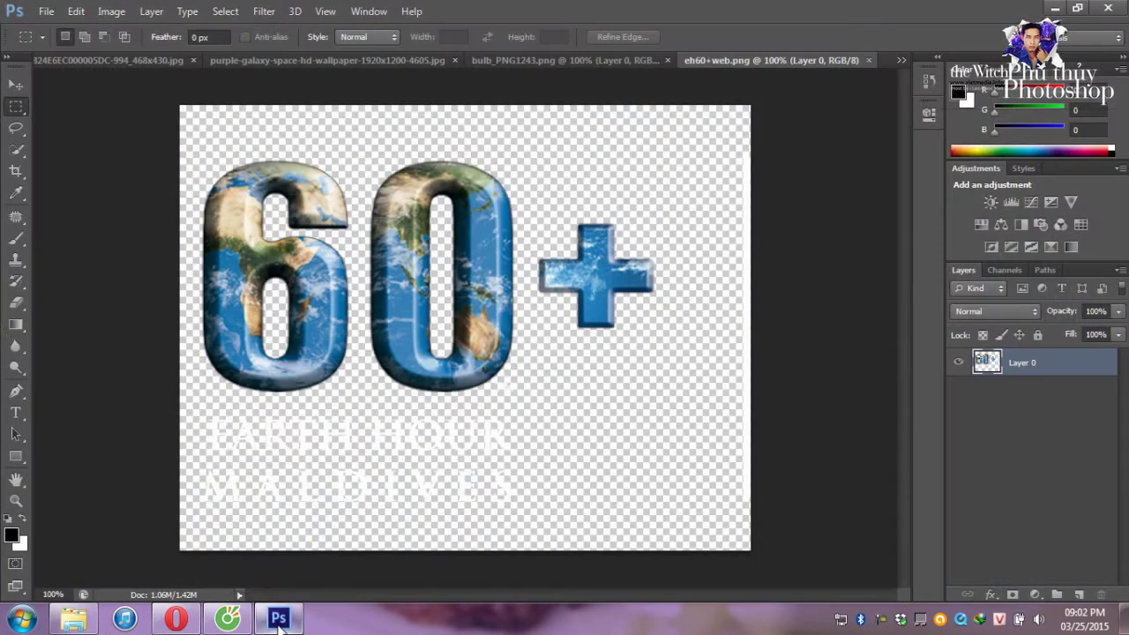
Rotate the galaxy wallpaper 90° clockwise into portrait and fit it on screen.
left_click(258, 60)
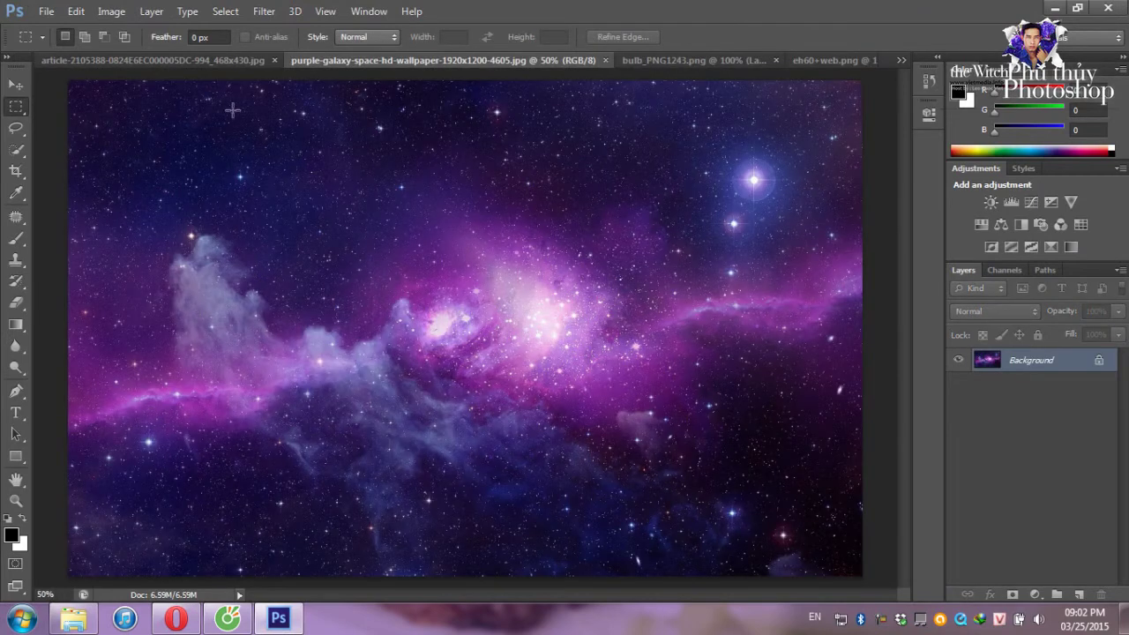
left_click(110, 12)
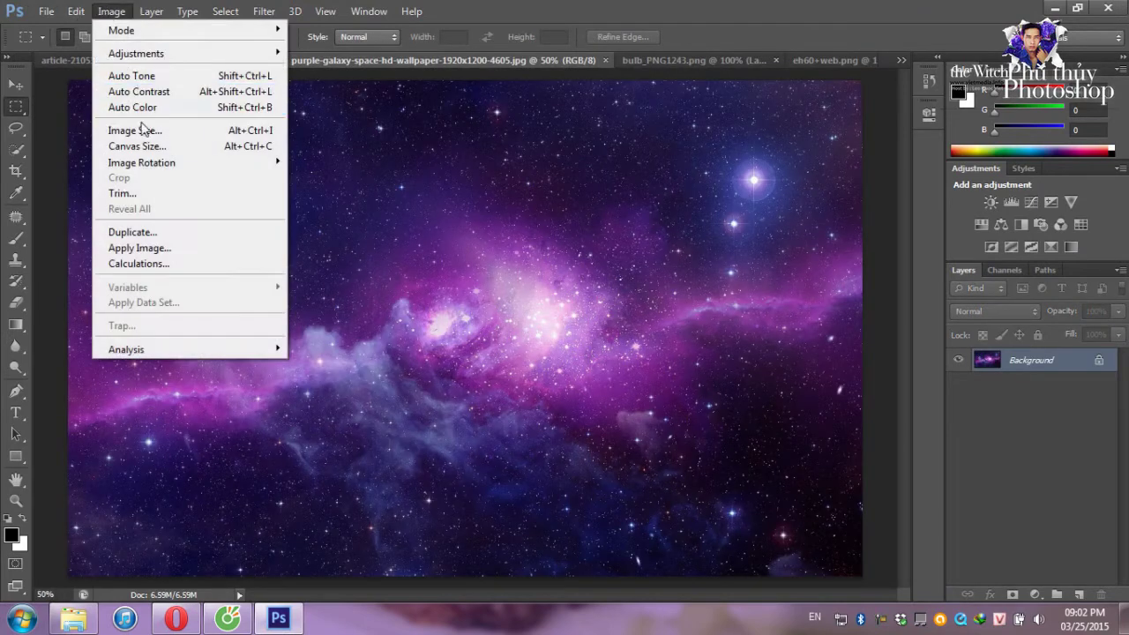
mouse_move(141, 162)
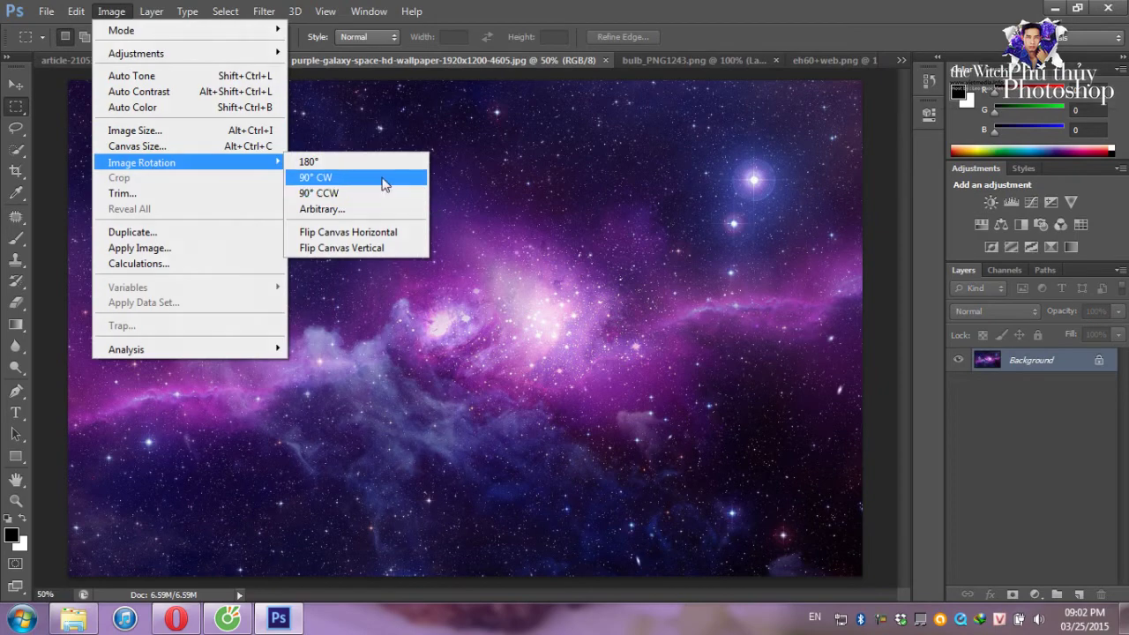
left_click(382, 178)
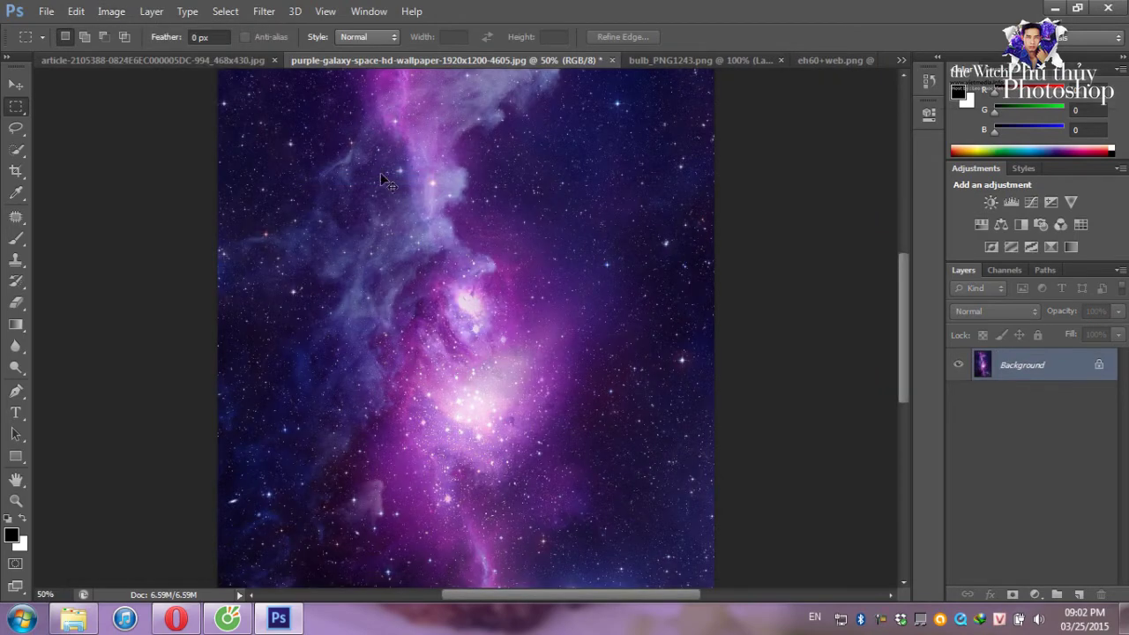
key("ctrl+0")
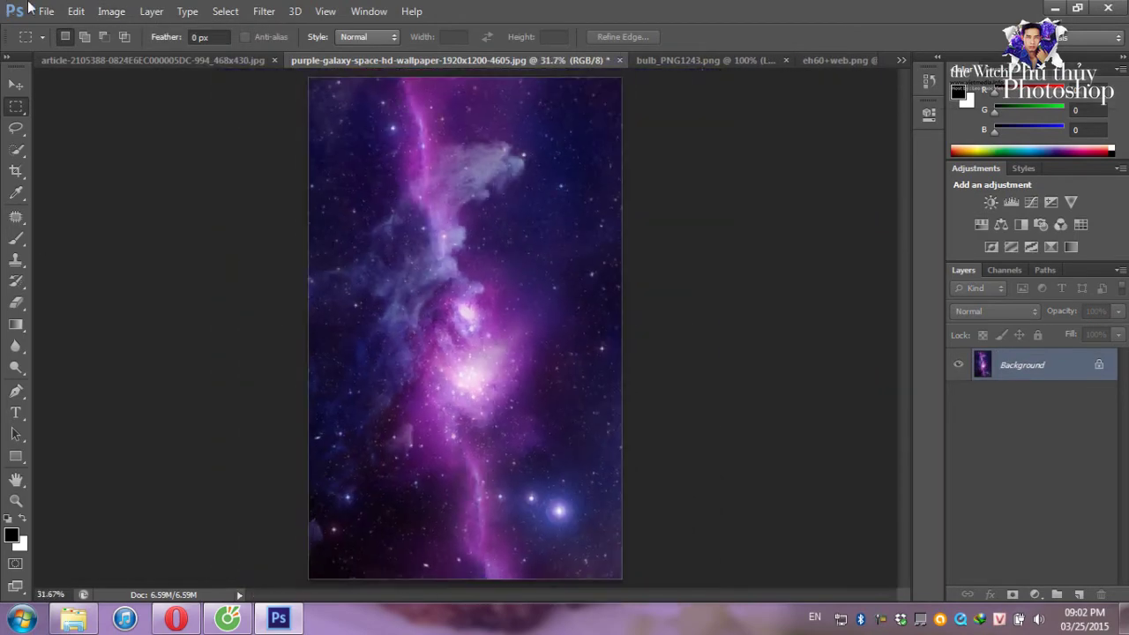
Apply Hue/Saturation of -32 hue, +8 saturation, -41 lightness to the galaxy.
key("ctrl+u")
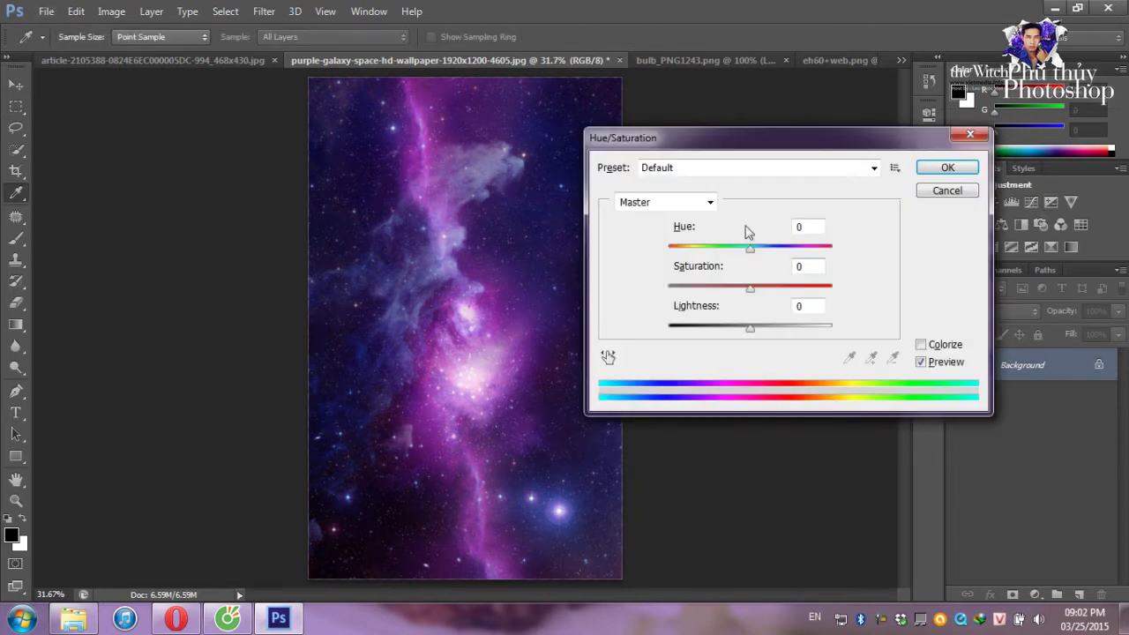
left_click_drag(747, 250, 724, 254)
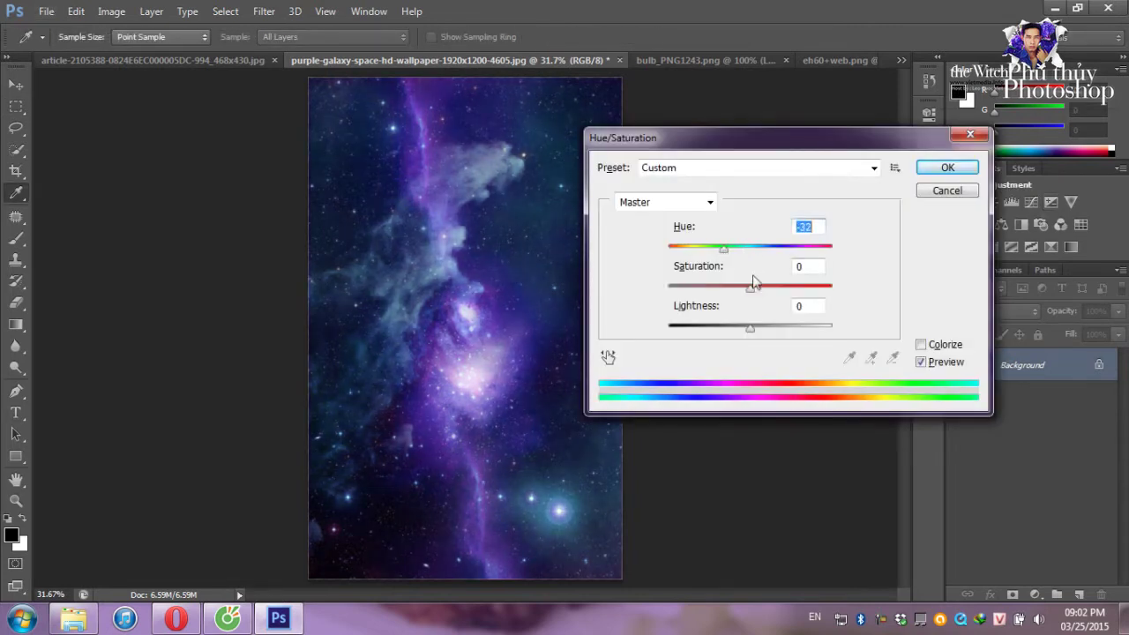
mouse_move(750, 289)
left_mouse_down()
mouse_move(768, 327)
mouse_move(715, 330)
left_mouse_up()
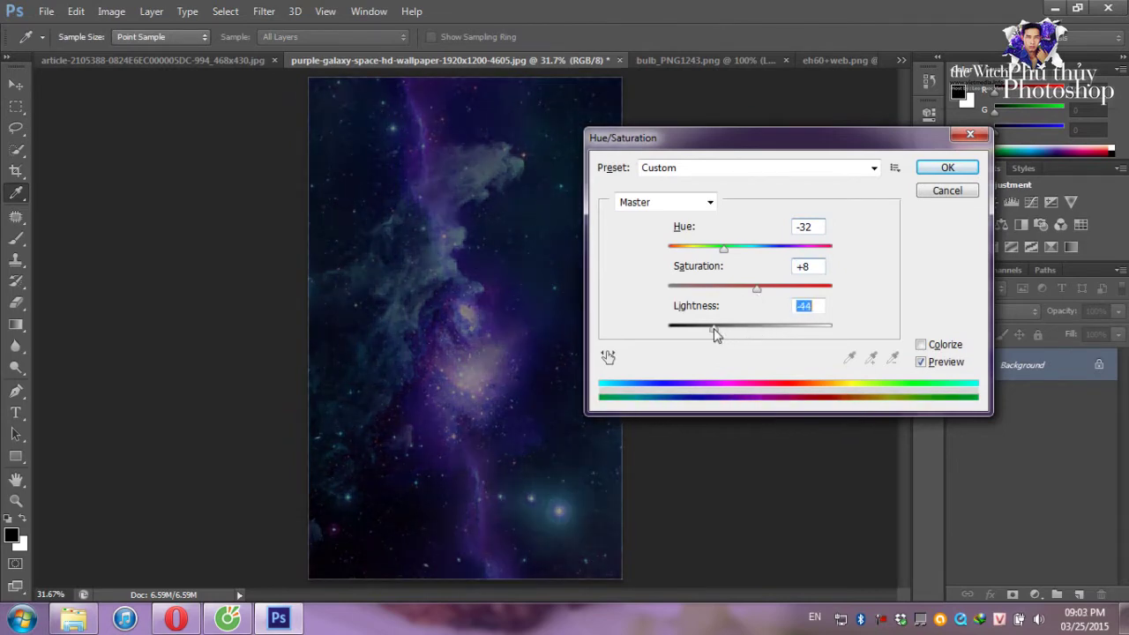
left_click(947, 167)
Apply Brightness/Contrast with brightness -14 and contrast 59.
left_click(111, 10)
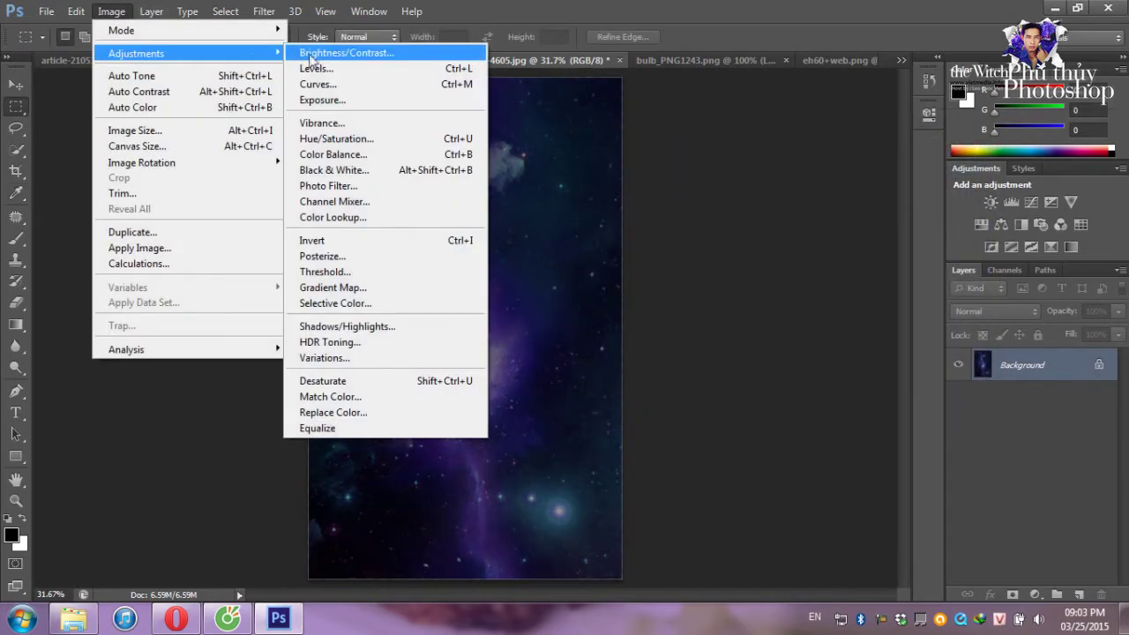
left_click(311, 55)
left_click_drag(526, 207, 490, 209)
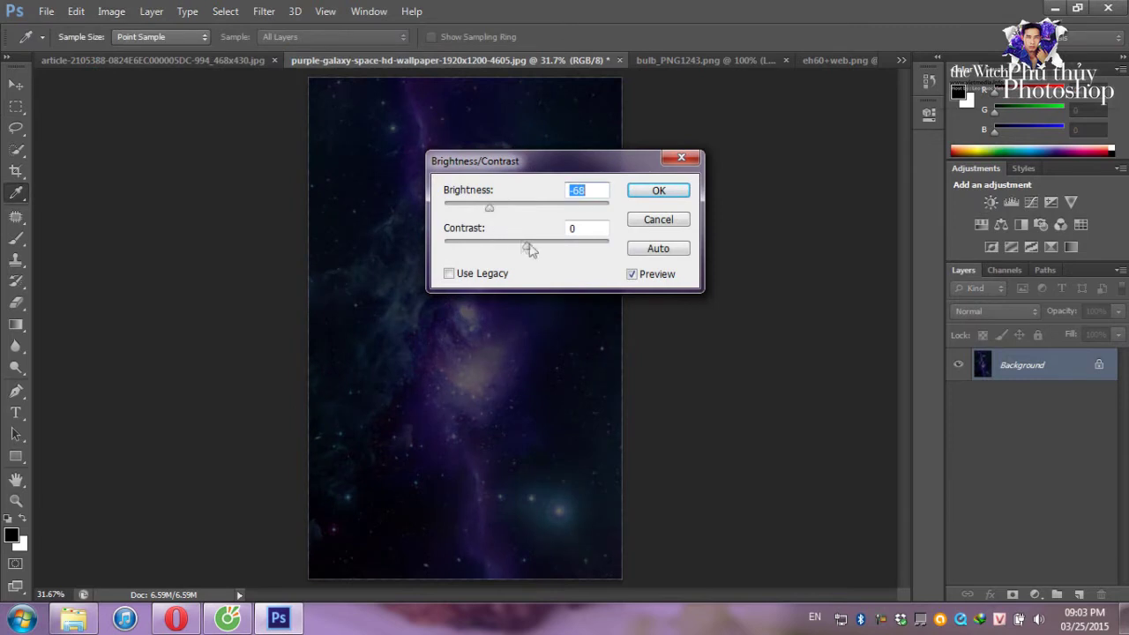
left_click_drag(527, 247, 574, 247)
left_click_drag(490, 209, 520, 218)
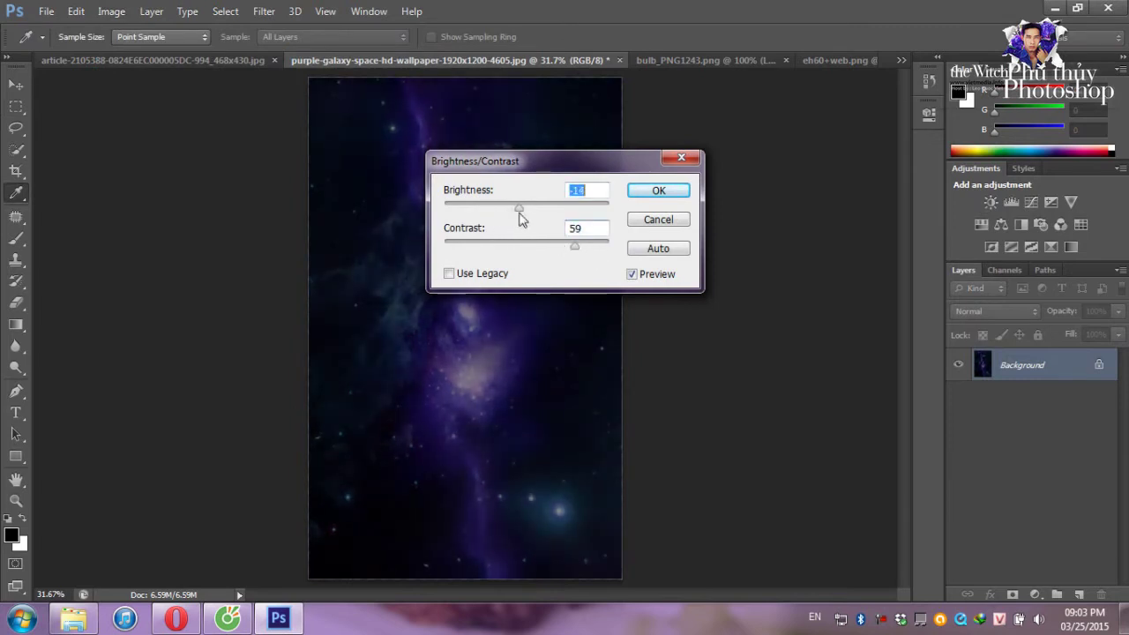
left_click(659, 190)
Paste the 60+ Earth logo into the galaxy as Layer 1, enlarged about 123% and lowered.
key("m")
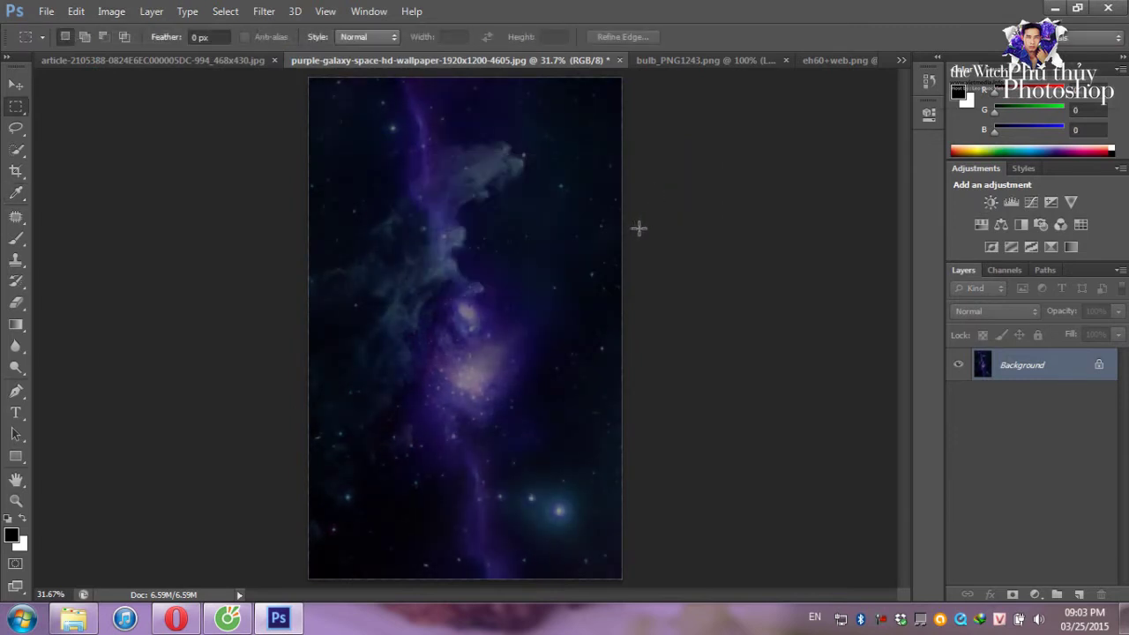
key("ctrl+v")
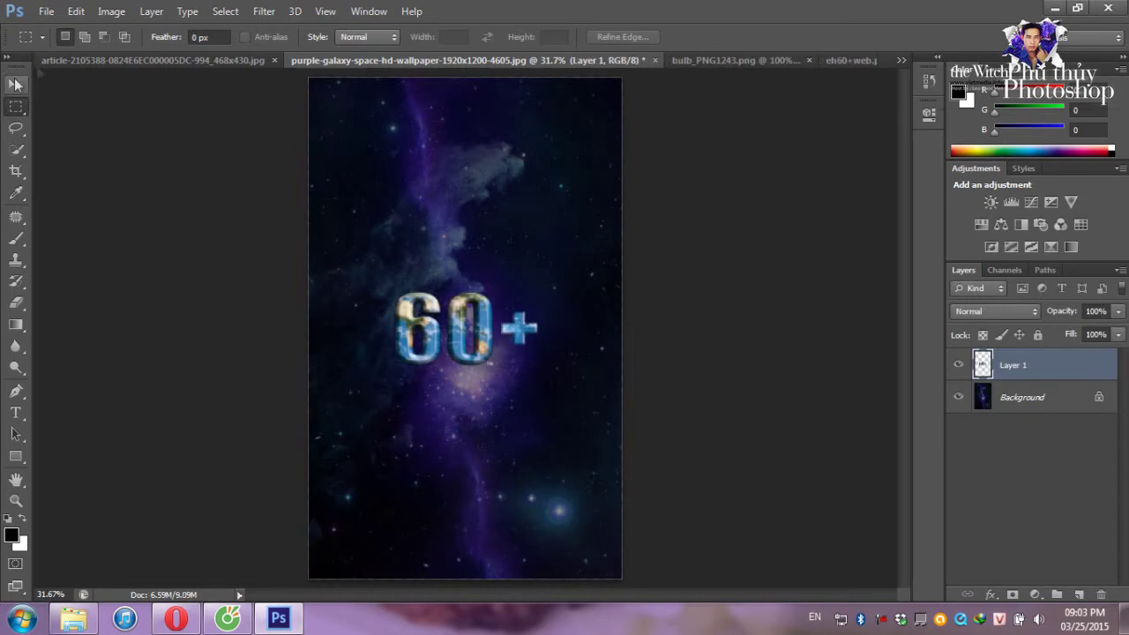
left_click(16, 85)
key("ctrl+t")
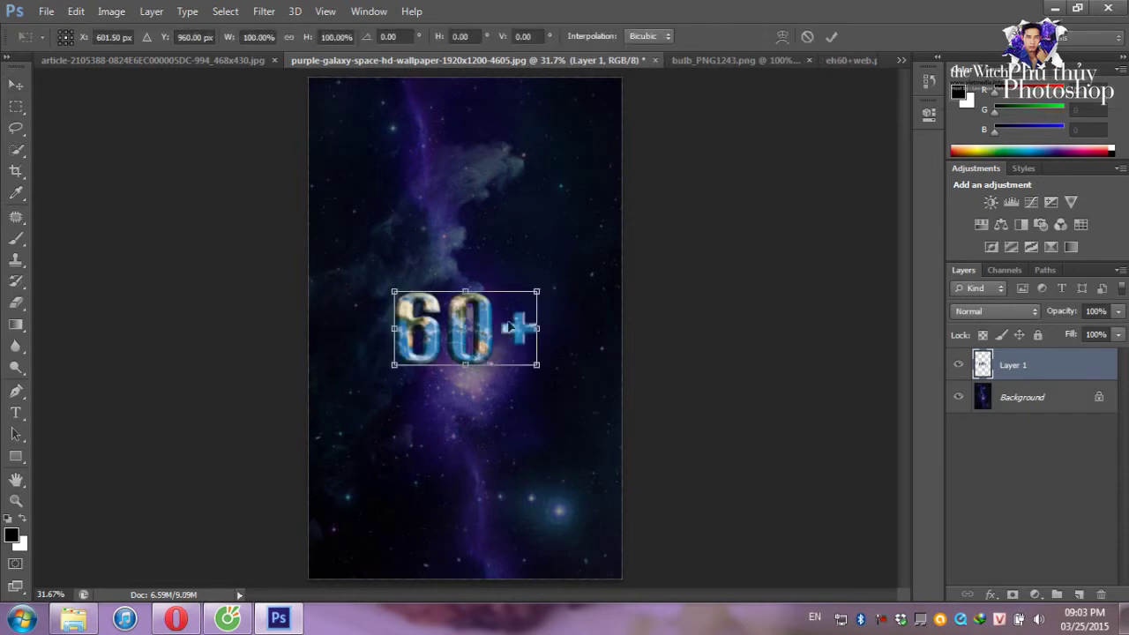
left_click_drag(535, 360, 547, 378)
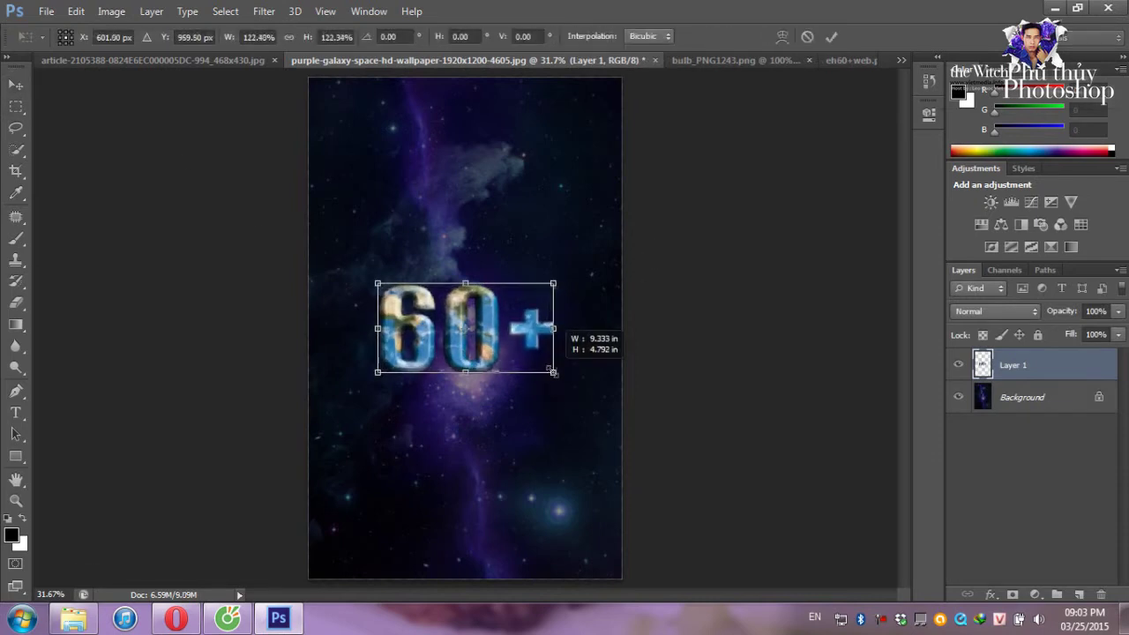
left_click_drag(488, 341, 485, 423)
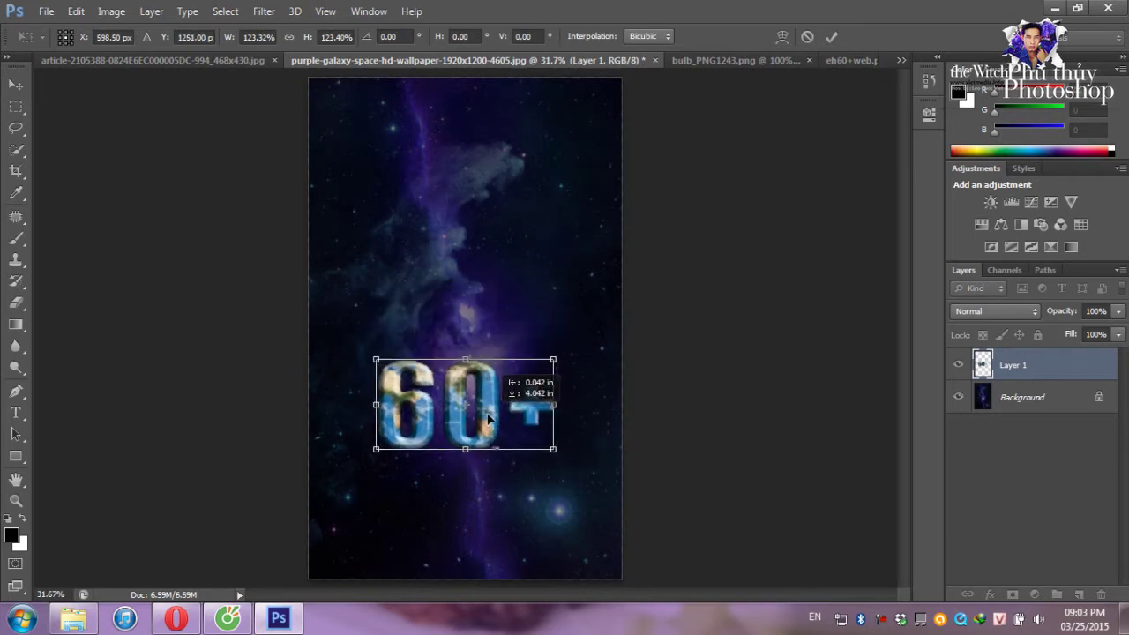
key("Return")
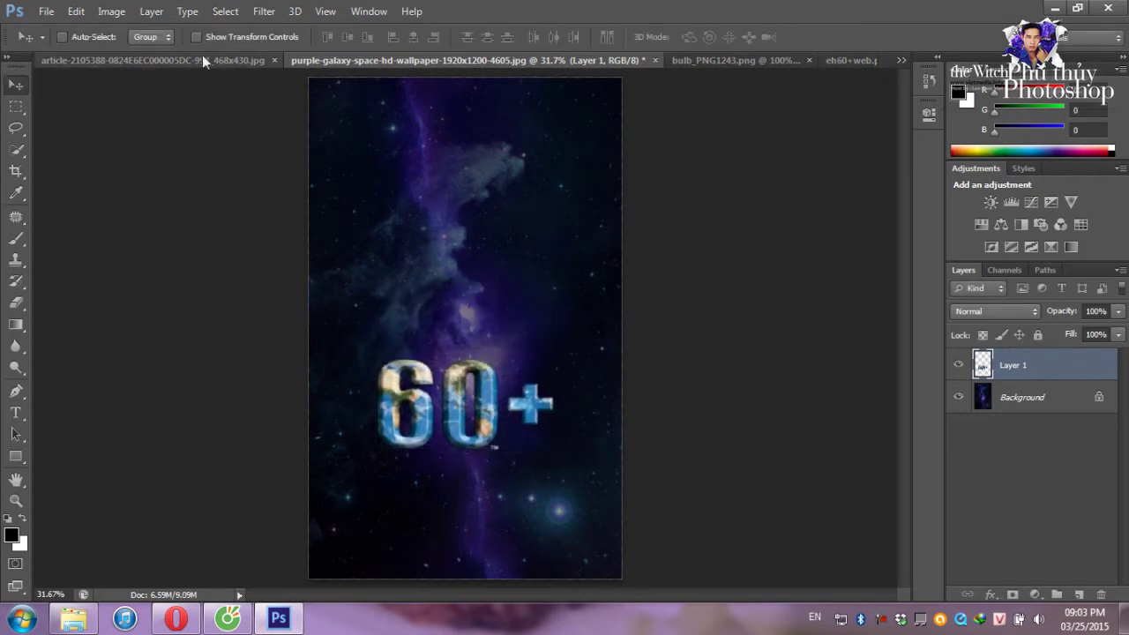
left_click(202, 57)
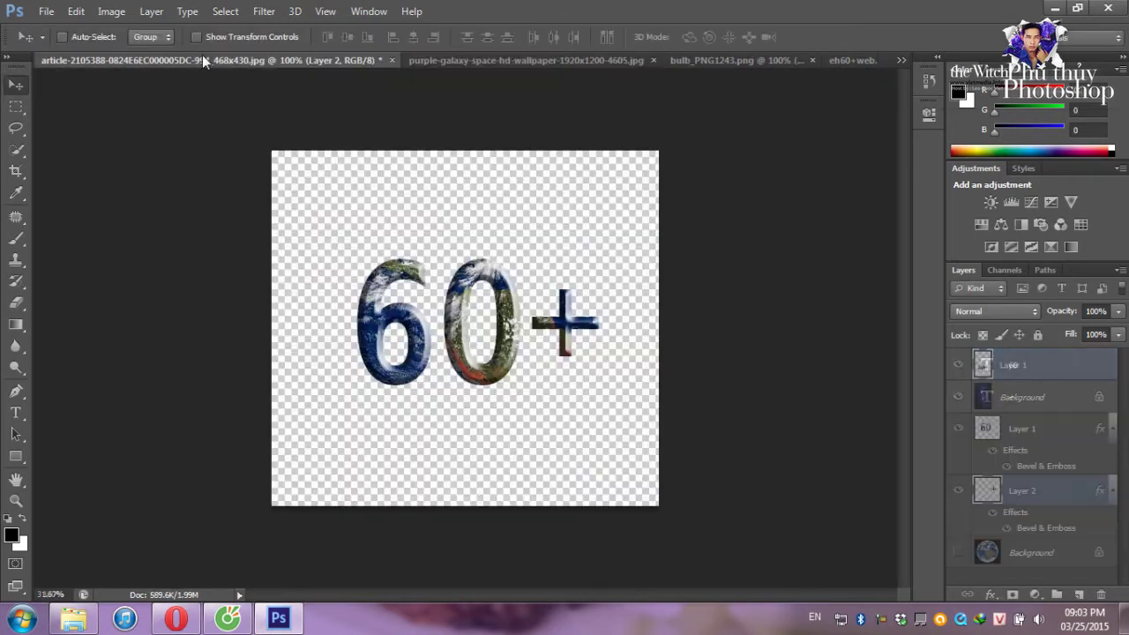
Show the Earth globe image behind the 60+ text and try a Magic Wand selection.
left_click(959, 553)
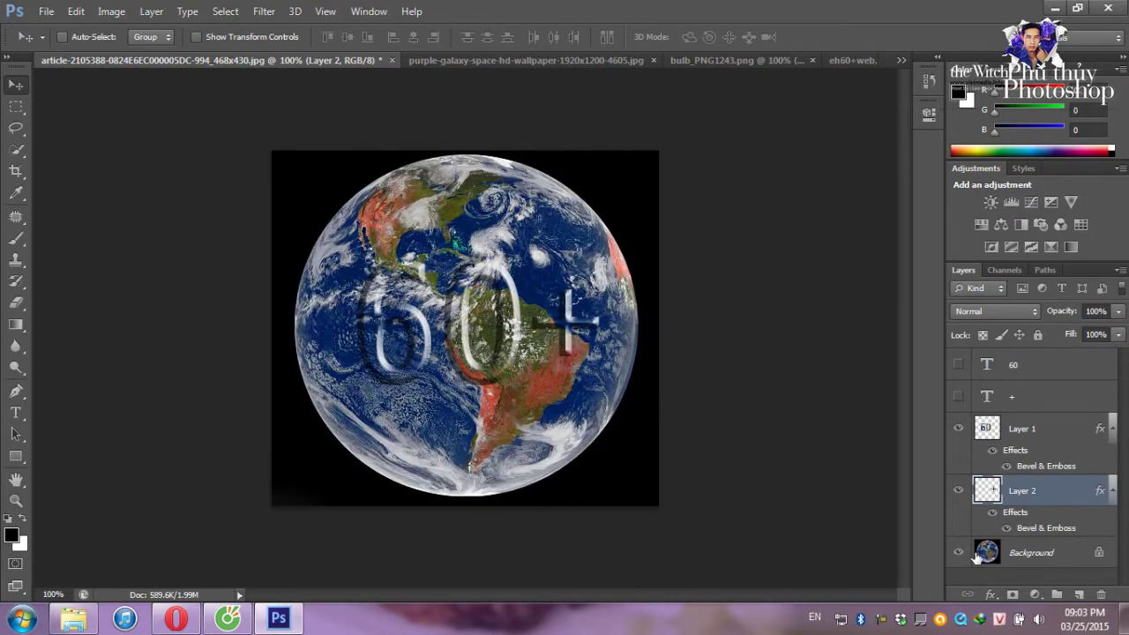
left_click(18, 155)
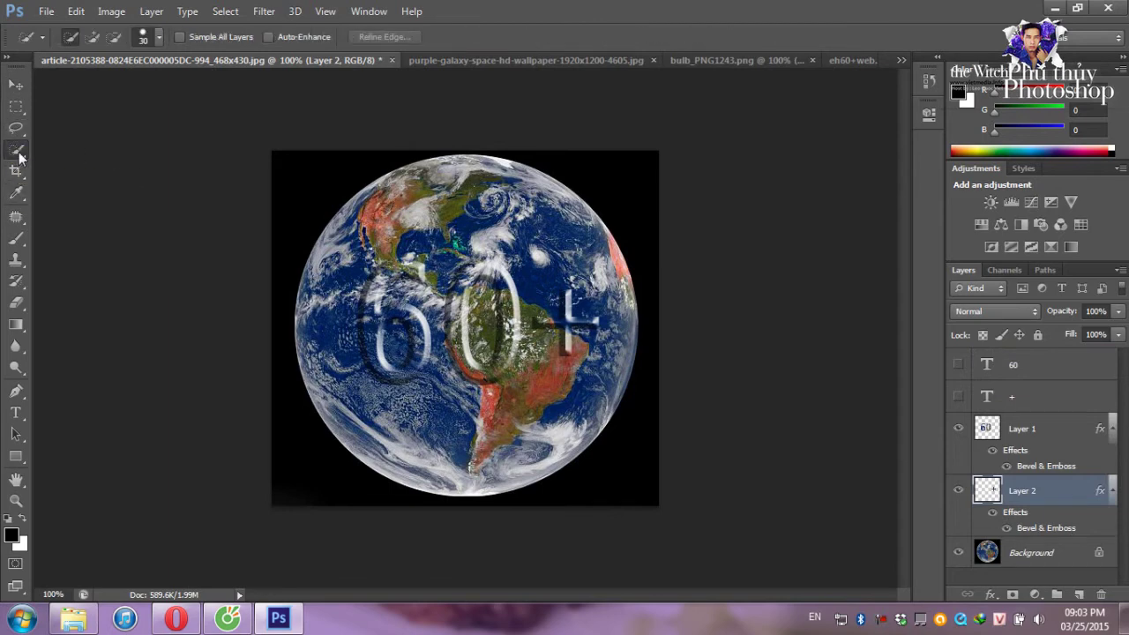
right_click(20, 157)
left_click(64, 166)
left_click(304, 182)
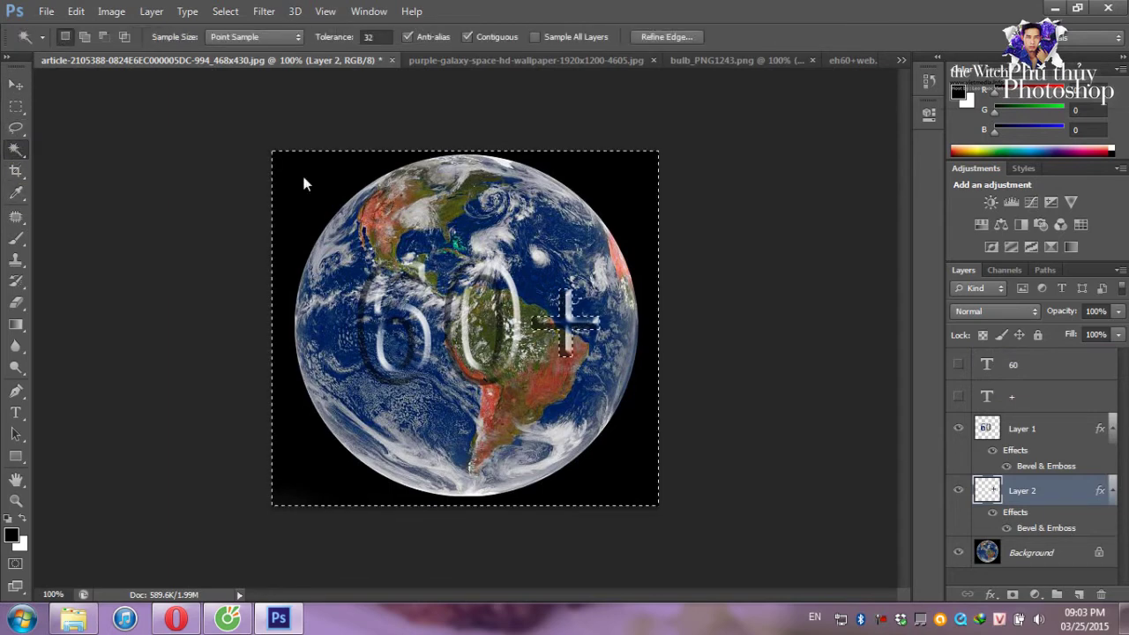
On the Earth background layer, Magic Wand the black area and invert to select only the globe.
left_click(1028, 555)
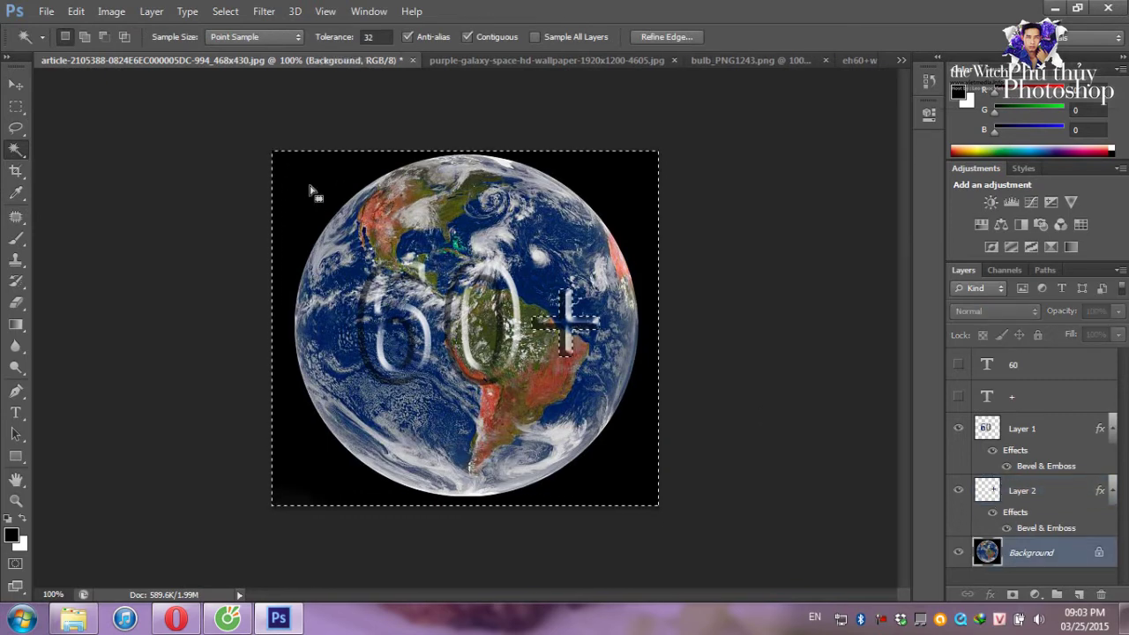
key("ctrl+d")
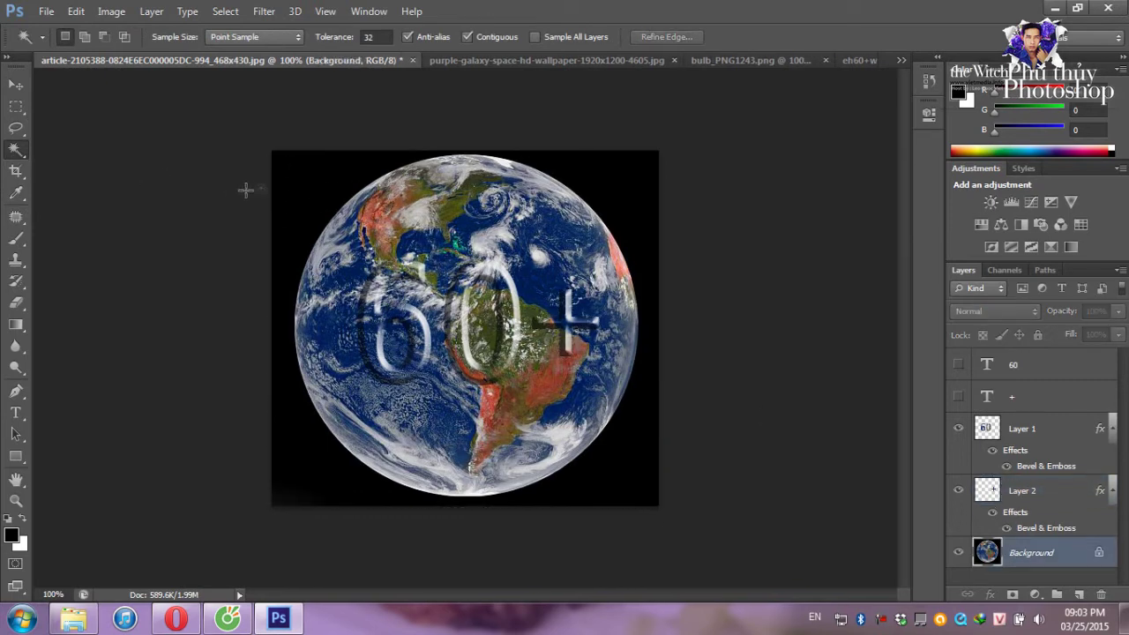
left_click(298, 176)
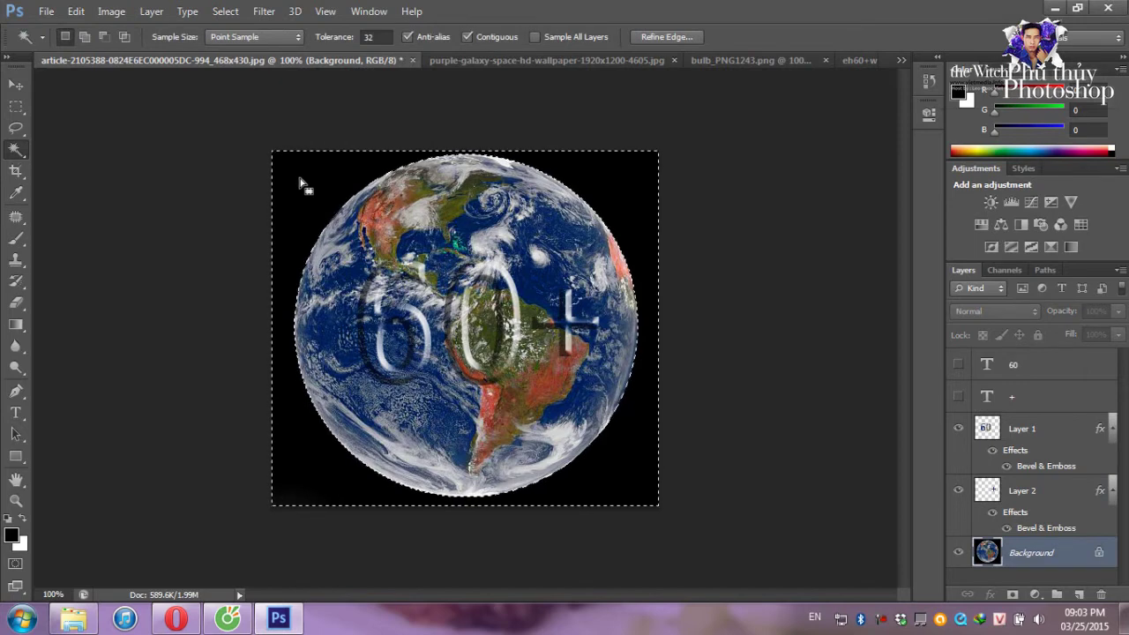
key("ctrl+shift+i")
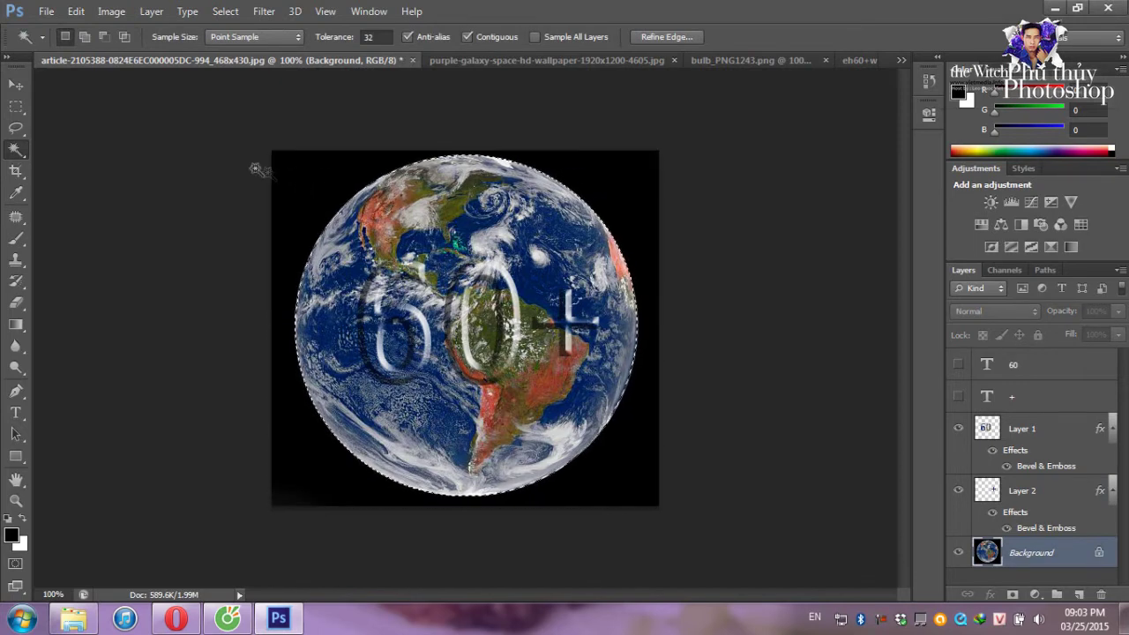
left_click(150, 12)
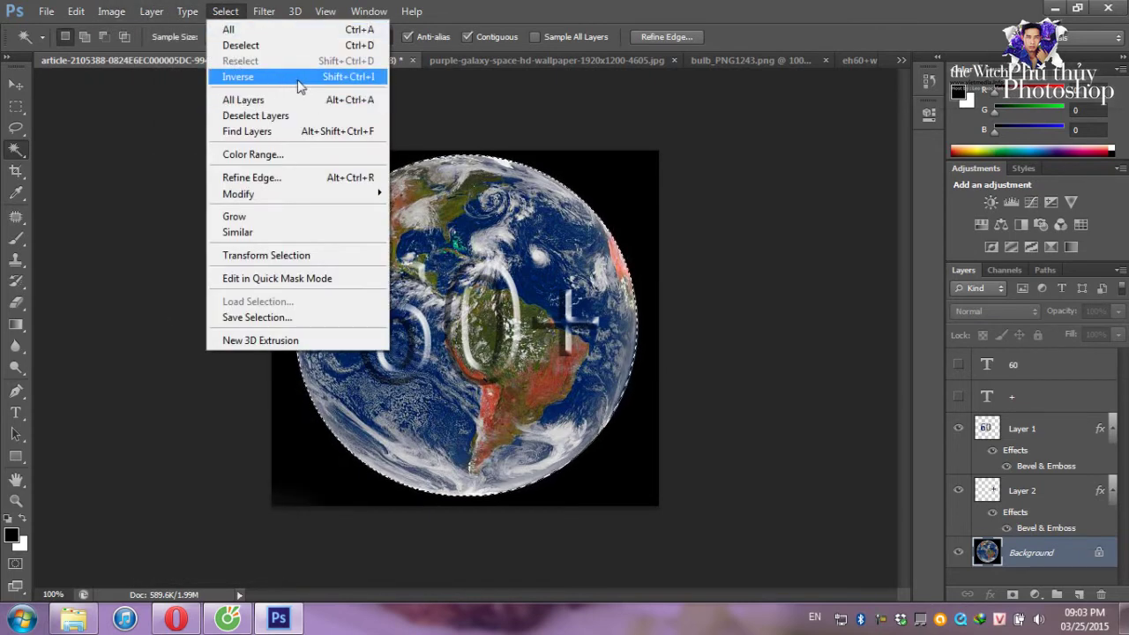
left_click(731, 375)
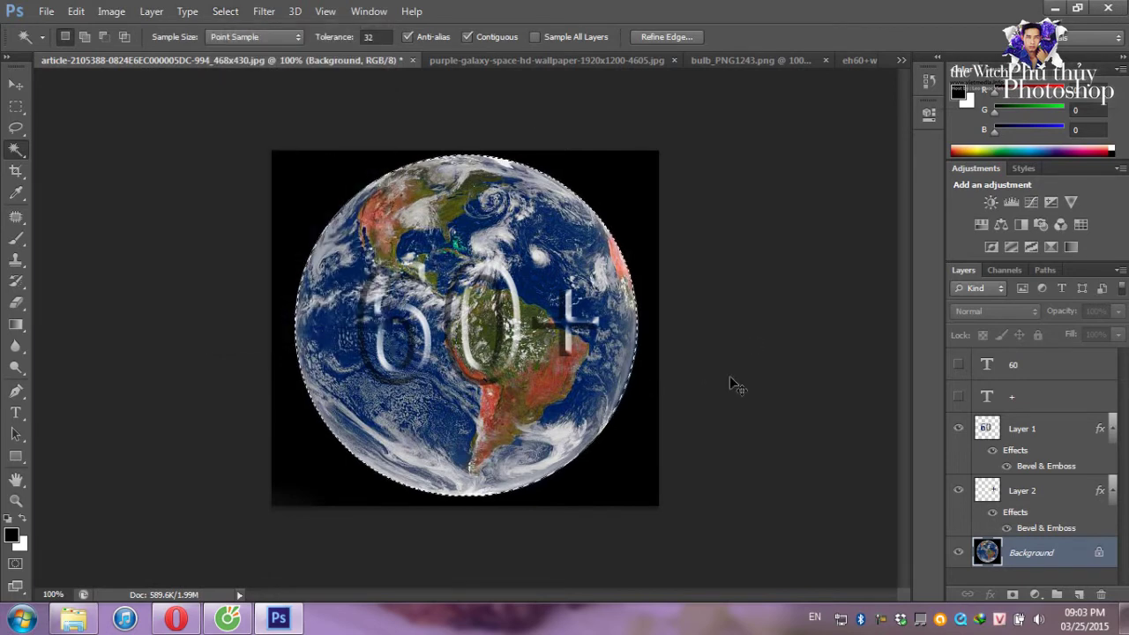
Paste the globe into the galaxy poster as Layer 2, enlarged about twice and moved above 60+.
left_click(461, 62)
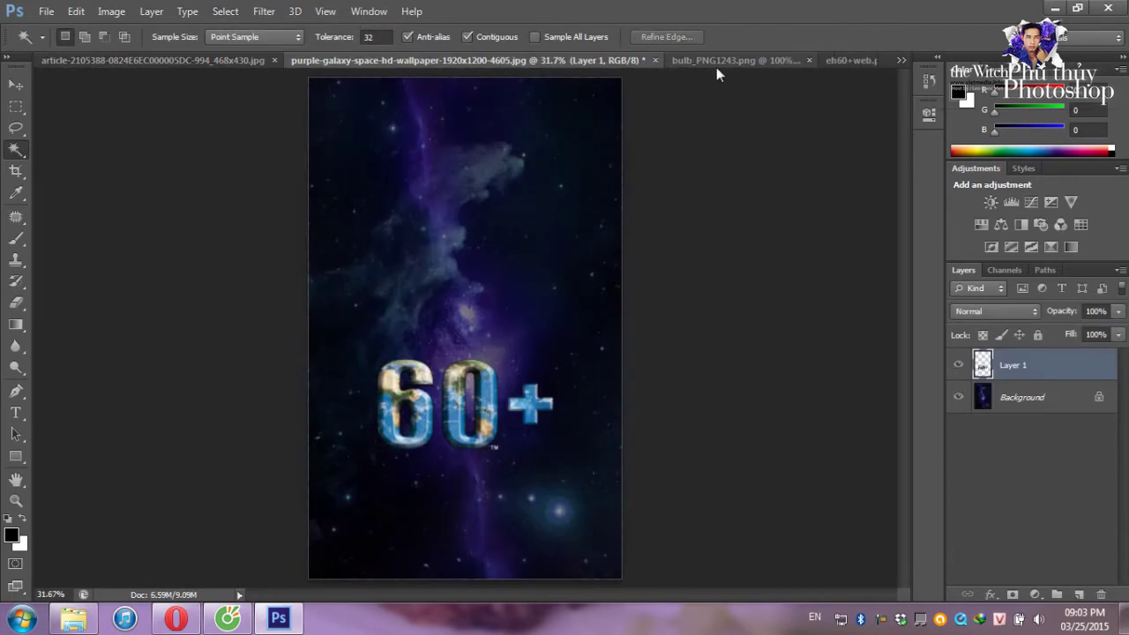
key("ctrl+v")
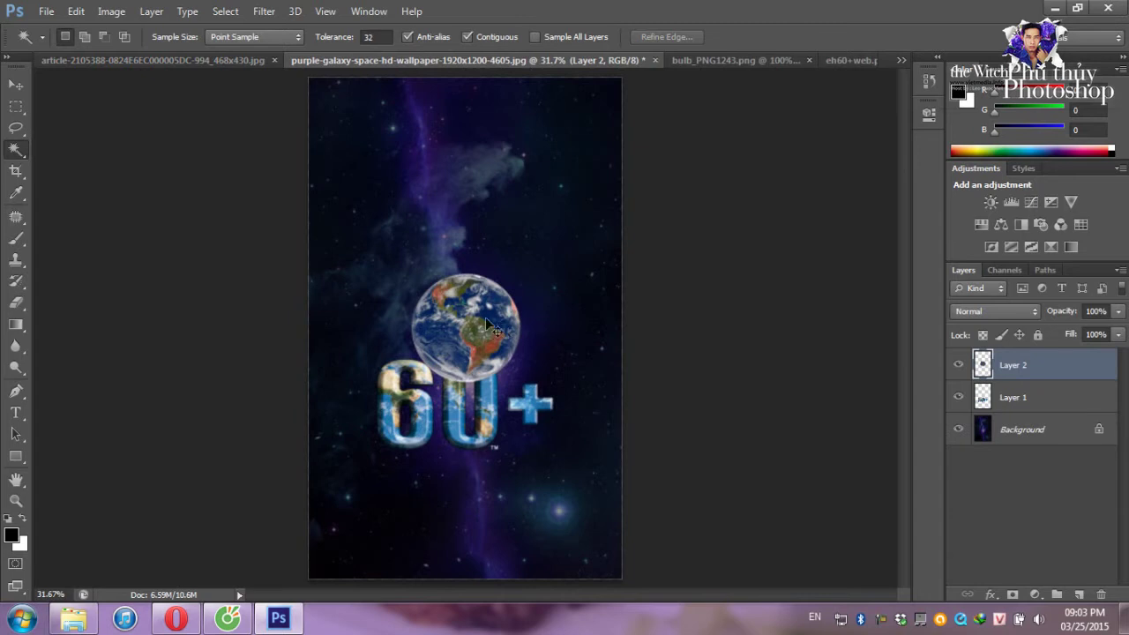
key("ctrl+t")
left_click_drag(412, 274, 382, 246)
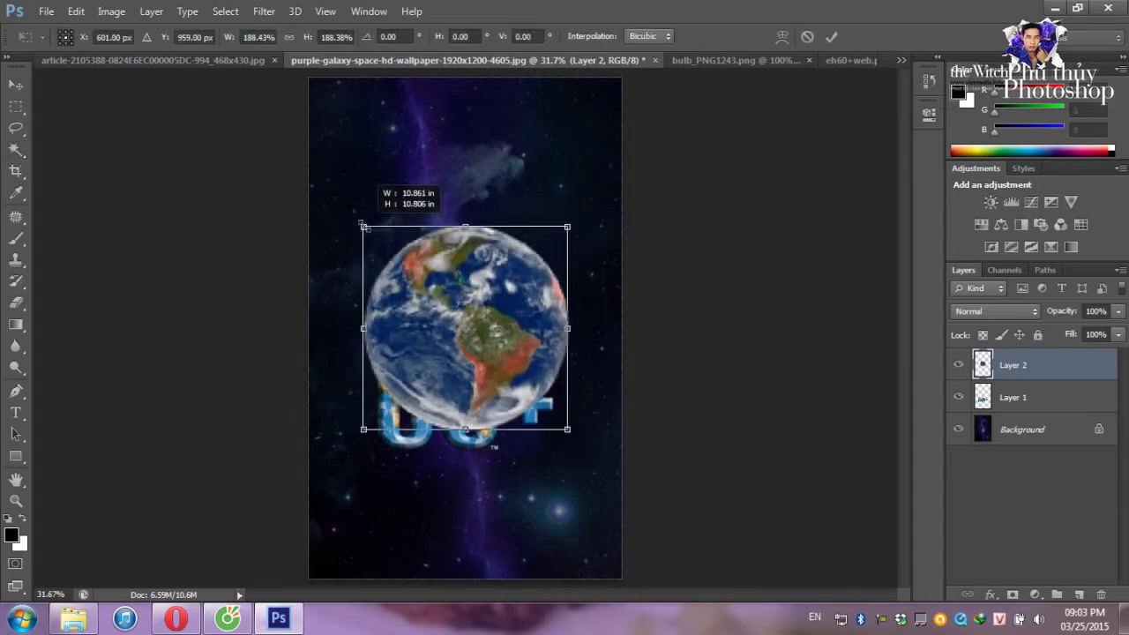
key("w")
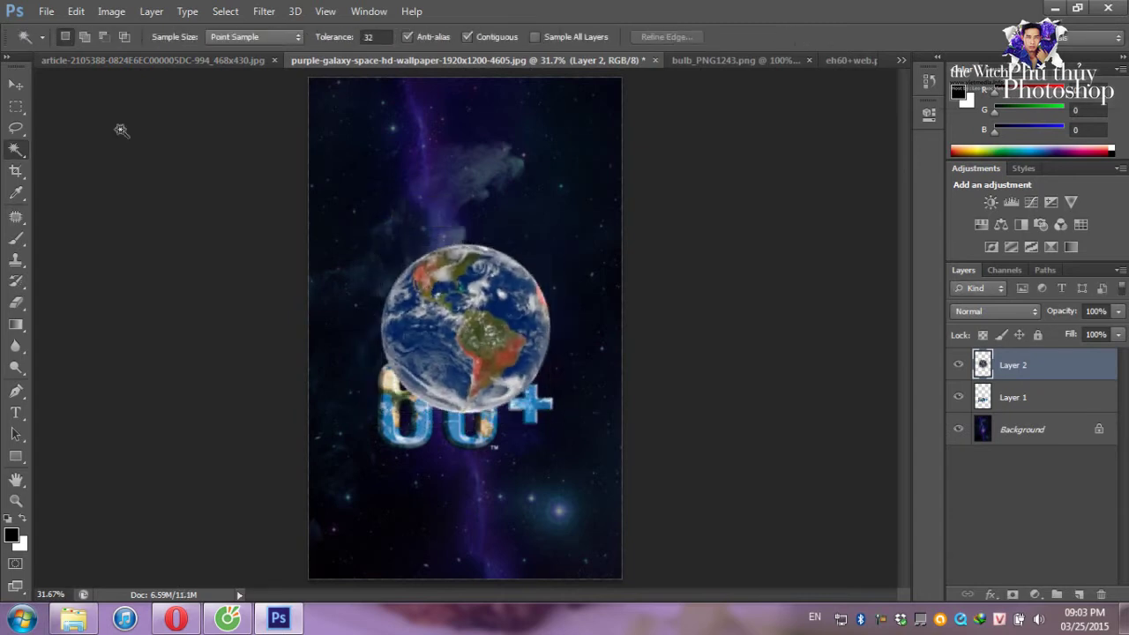
left_click(16, 84)
left_click_drag(465, 314, 455, 238)
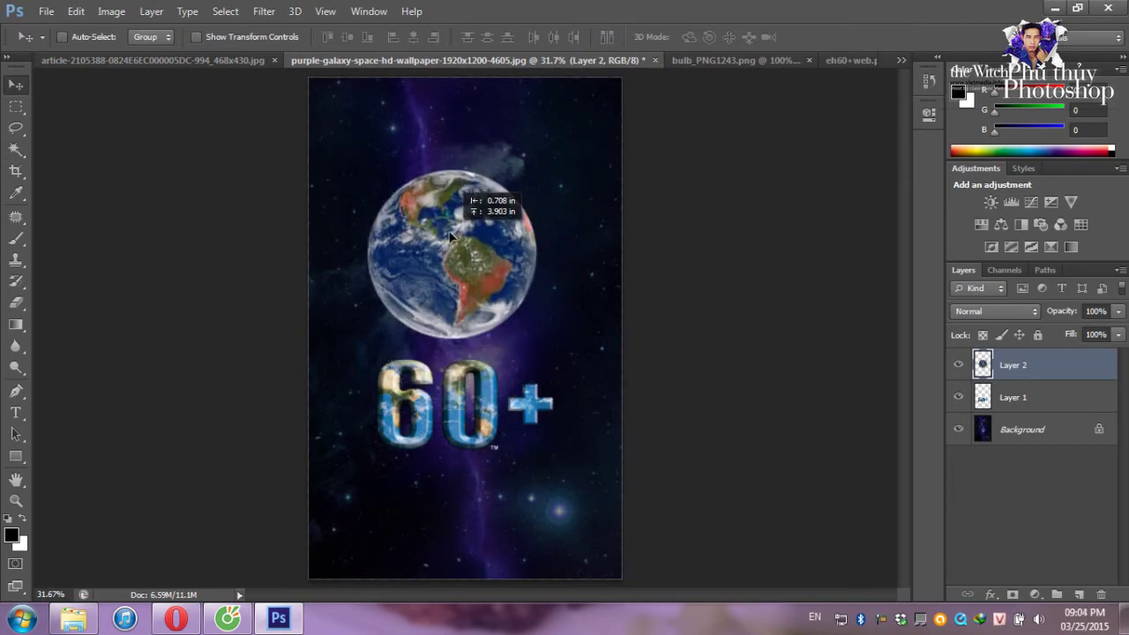
Give Layer 2 an Outer Glow in blue sampled from the globe, Size 128 px, Opacity 41%.
right_click(1000, 374)
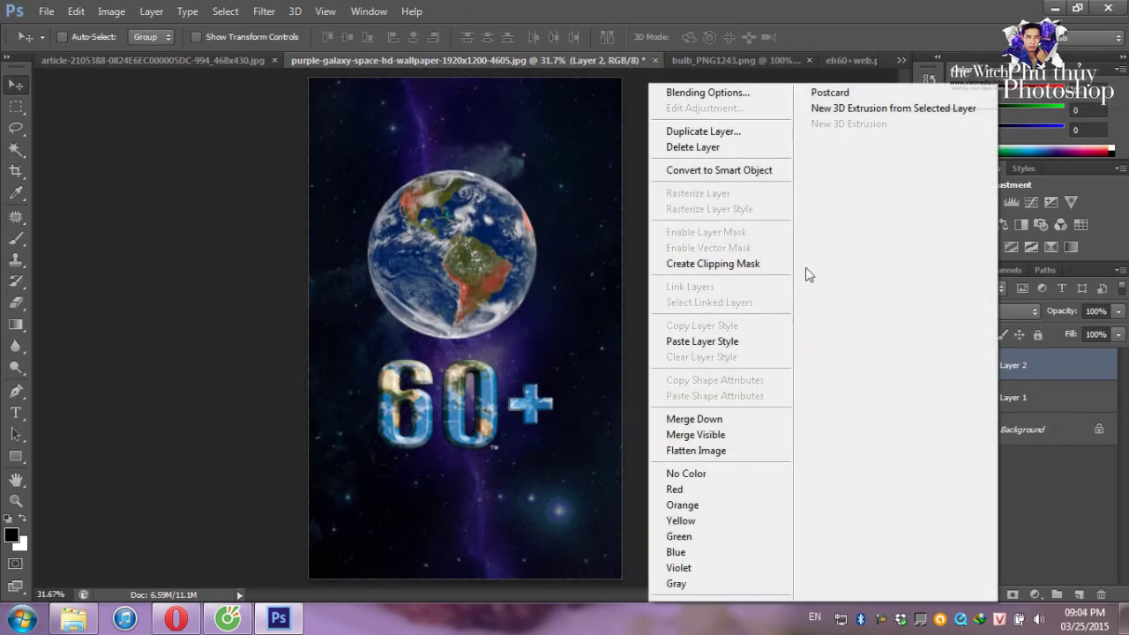
left_click(693, 97)
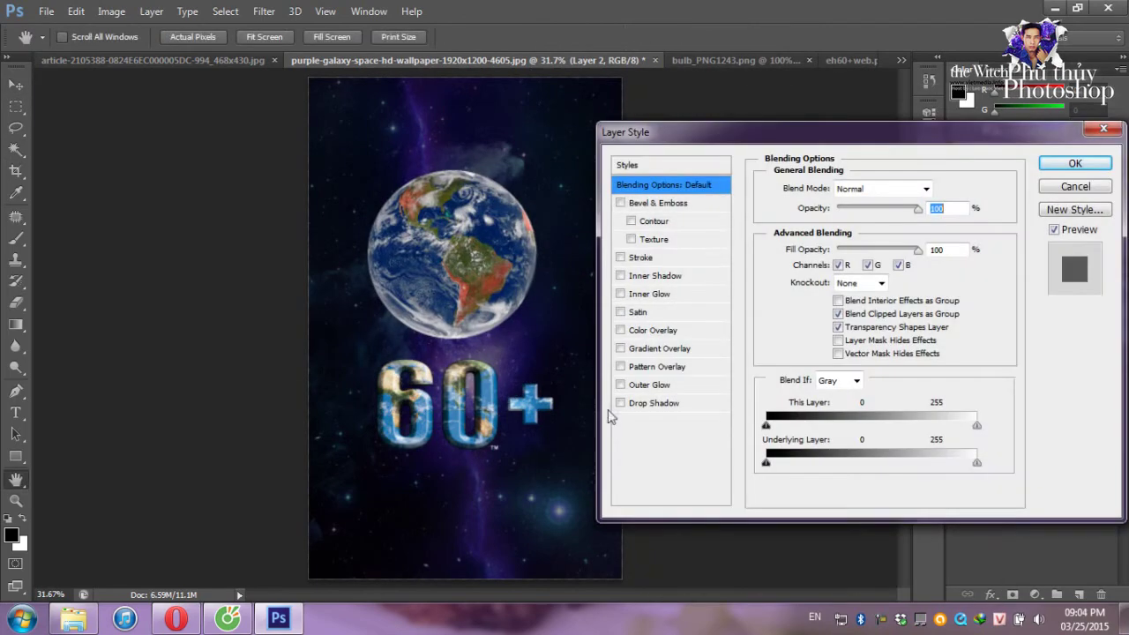
left_click(621, 385)
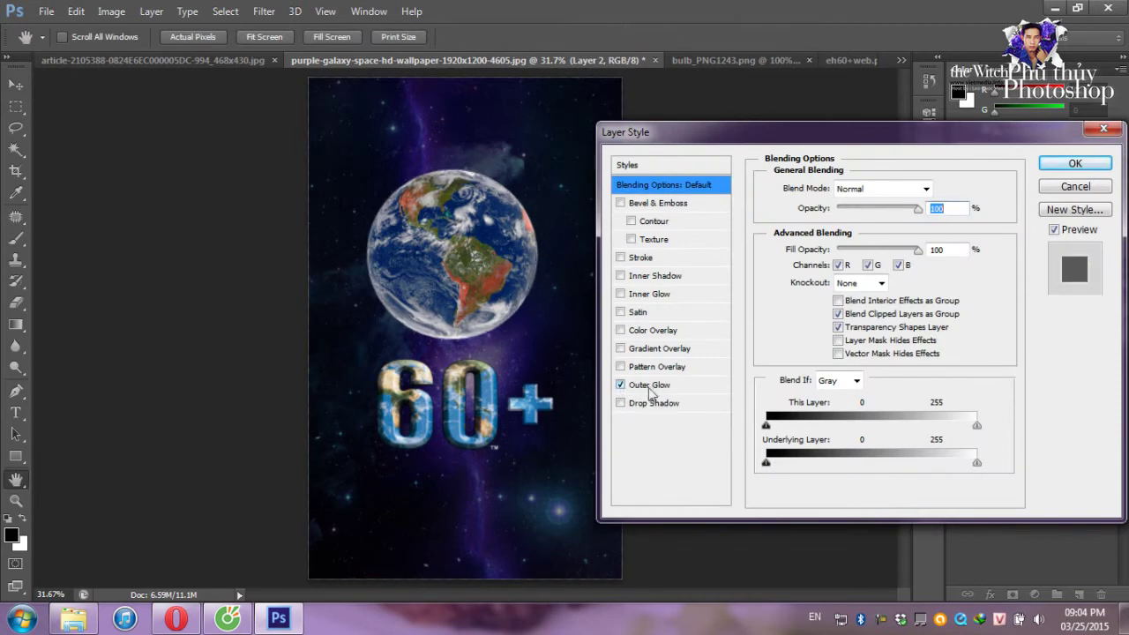
left_click(658, 386)
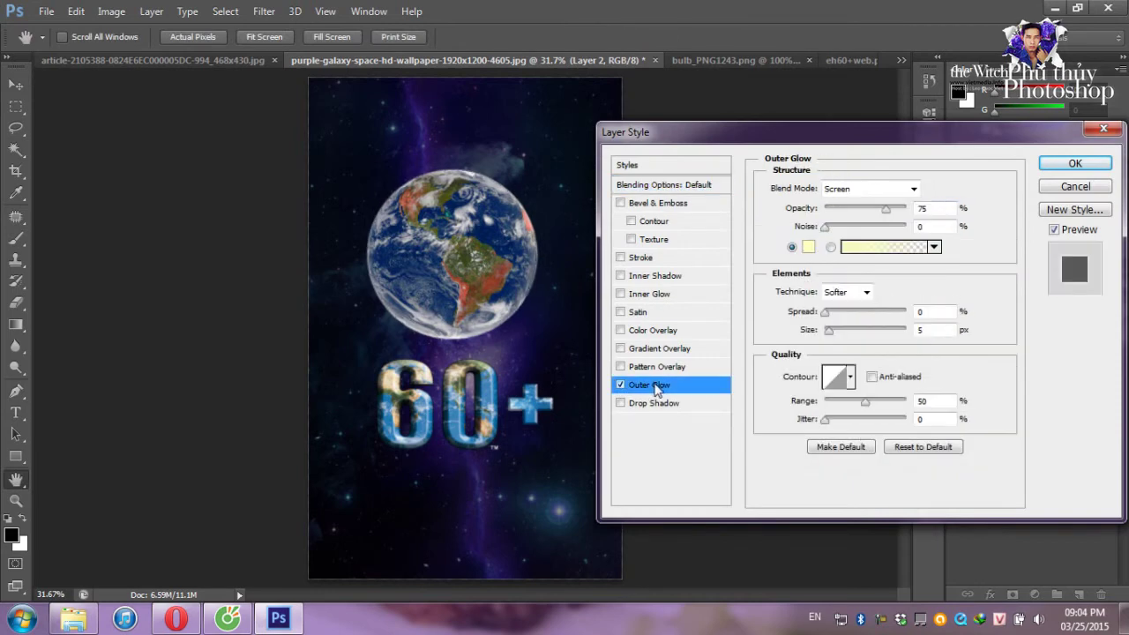
left_click(807, 249)
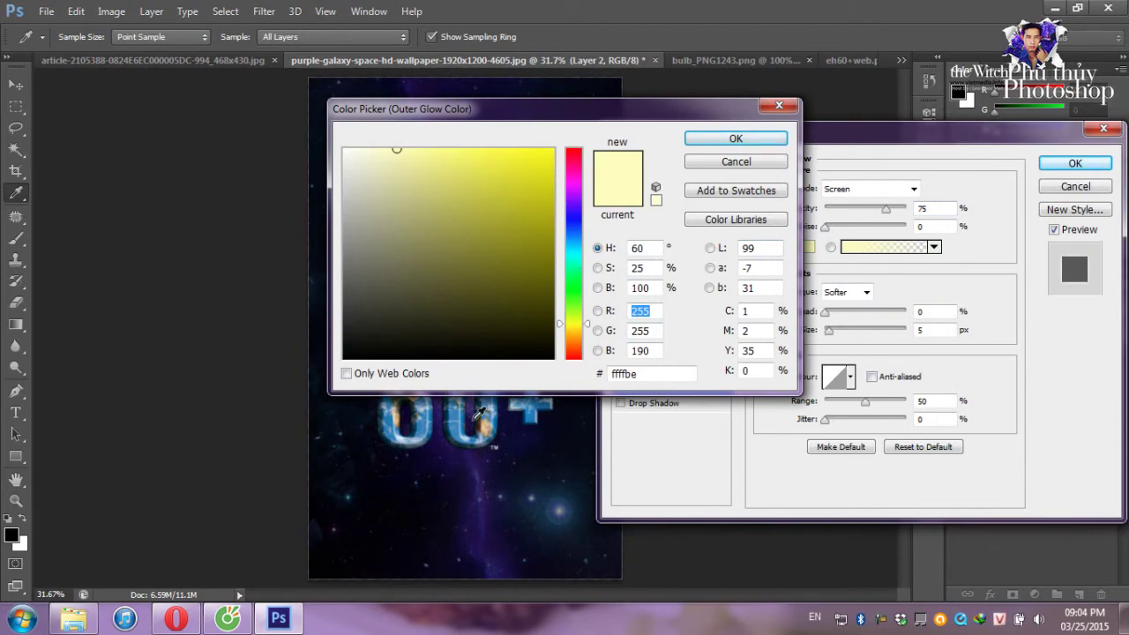
left_click(458, 409)
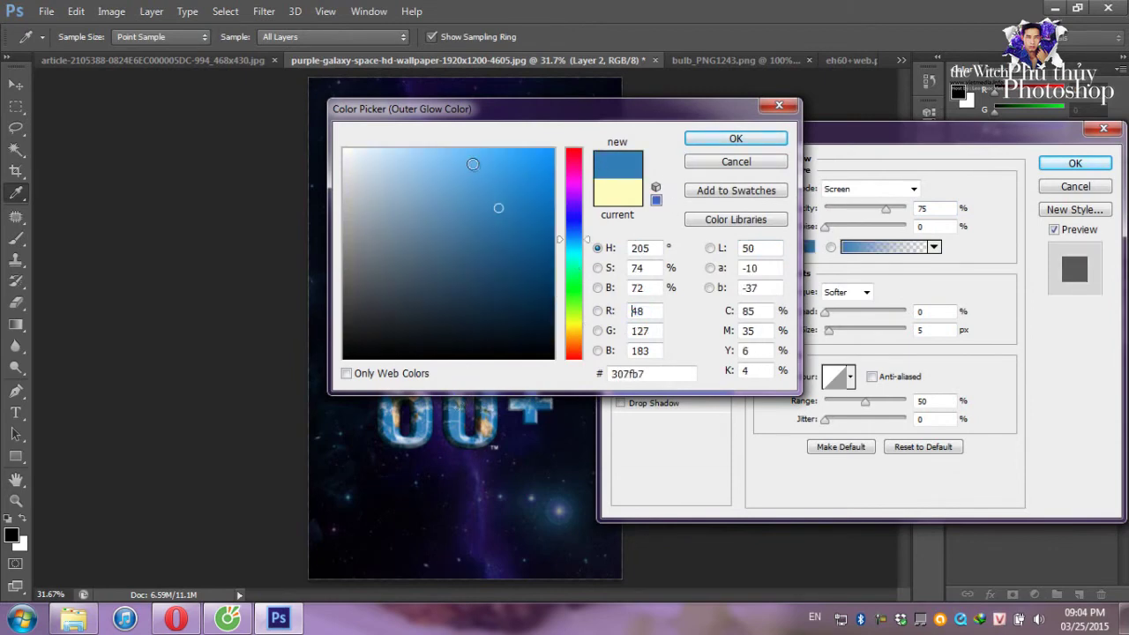
left_click(736, 139)
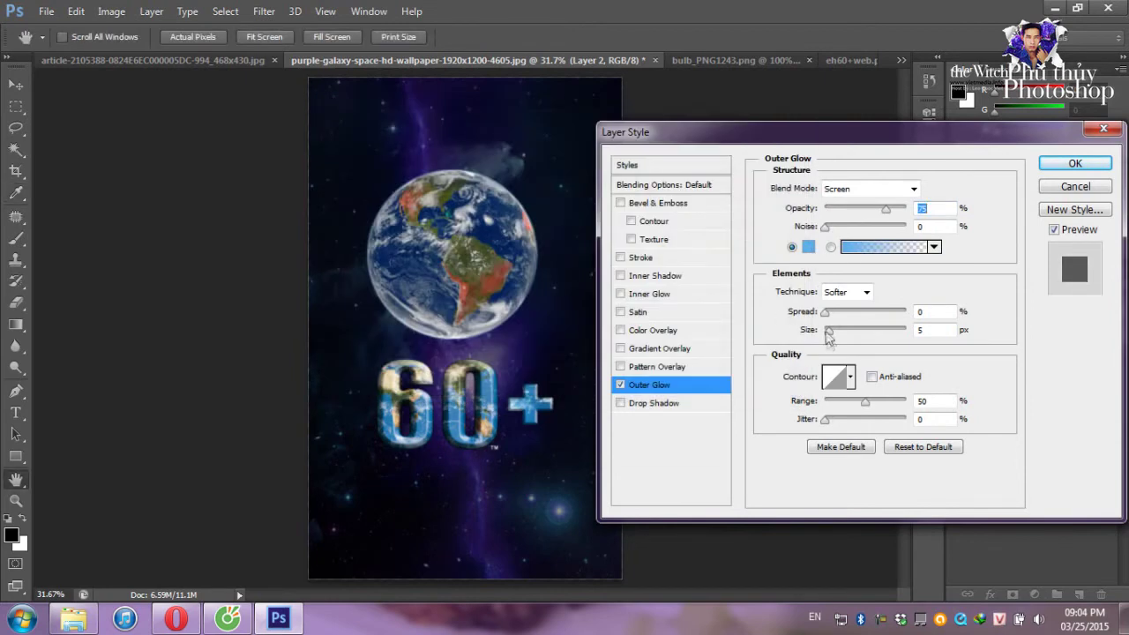
left_click_drag(830, 333, 869, 337)
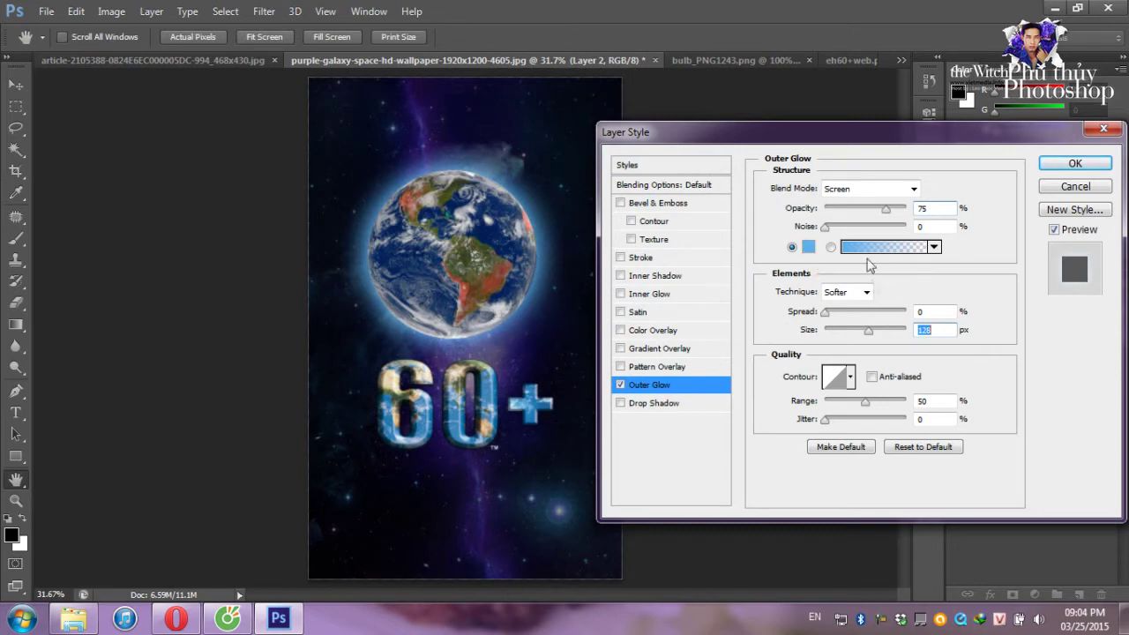
left_click_drag(885, 212, 825, 228)
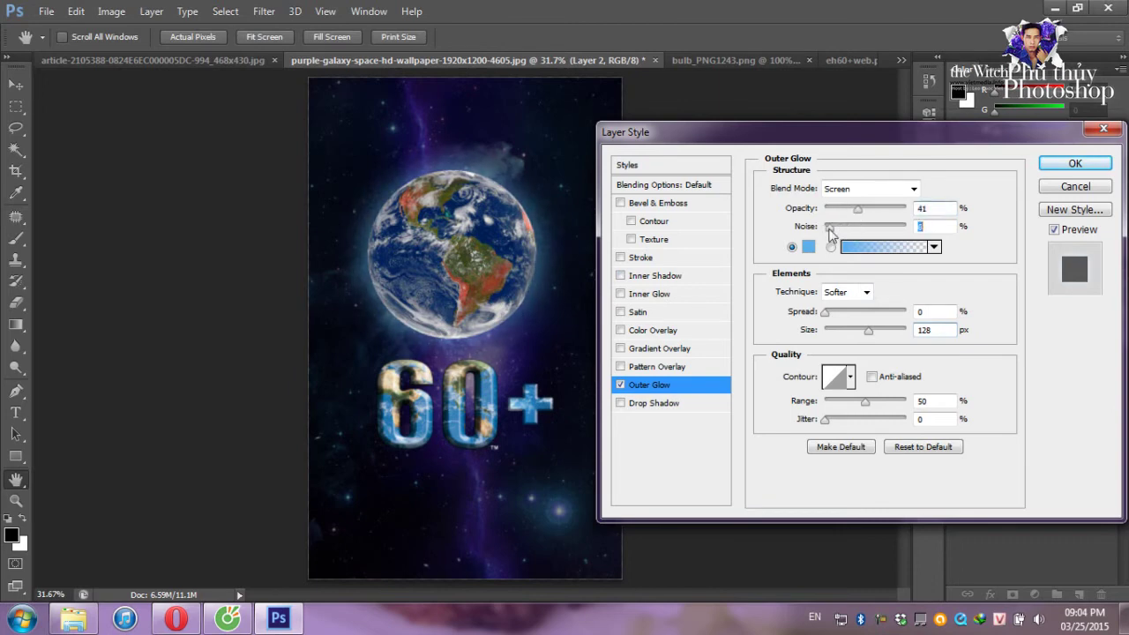
mouse_move(865, 403)
left_mouse_down()
mouse_move(876, 404)
mouse_move(845, 403)
left_mouse_up()
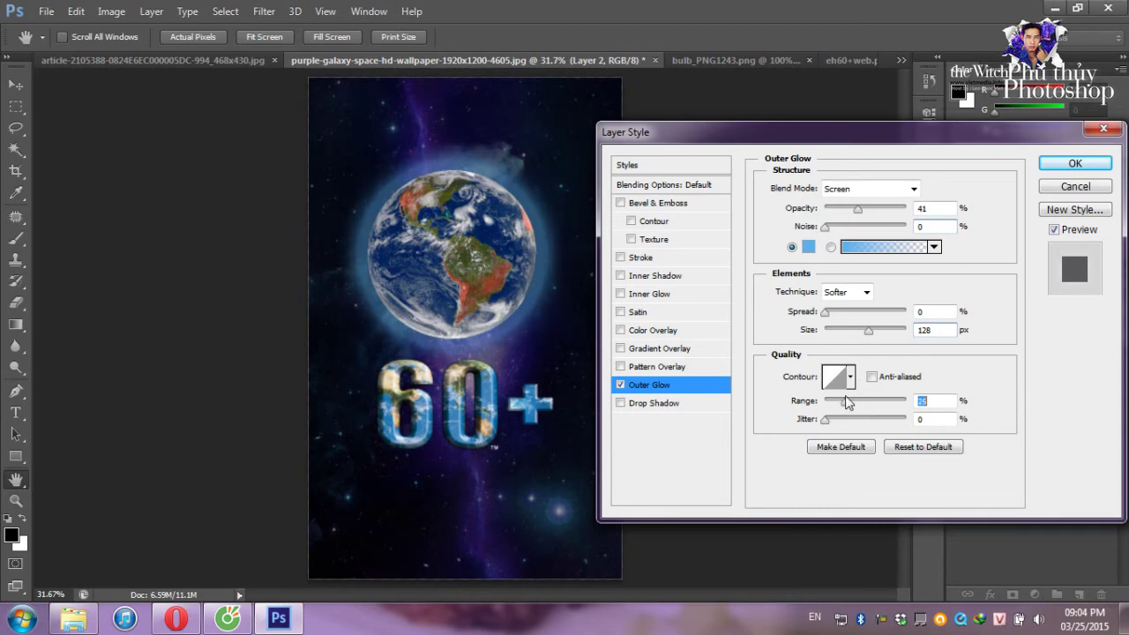
left_click(1065, 167)
Reposition the glowing globe and move the 60+ logo up closer to it.
key("v")
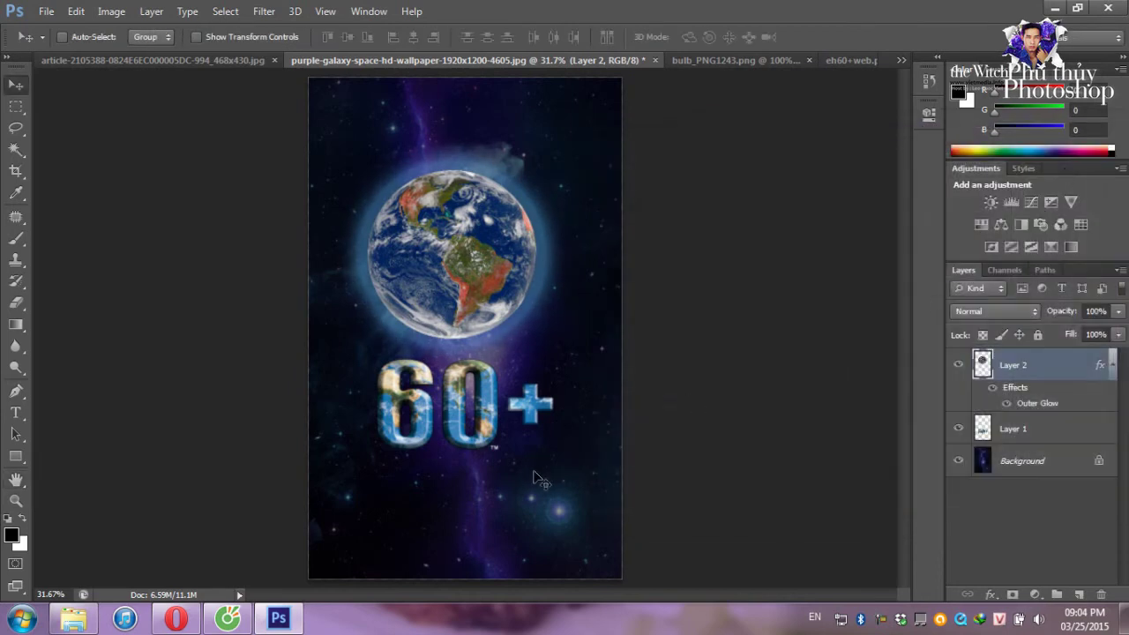
left_click_drag(494, 449, 483, 412)
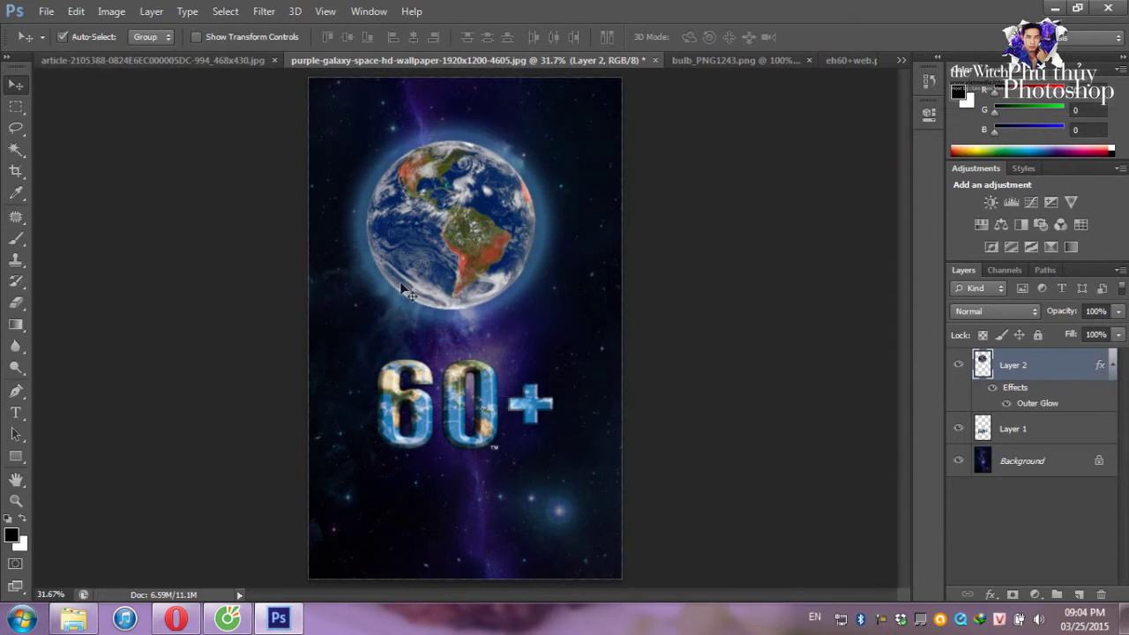
mouse_move(468, 269)
left_mouse_down()
mouse_move(476, 253)
mouse_move(448, 259)
left_mouse_up()
mouse_move(471, 377)
left_mouse_down()
mouse_move(484, 311)
mouse_move(488, 320)
left_mouse_up()
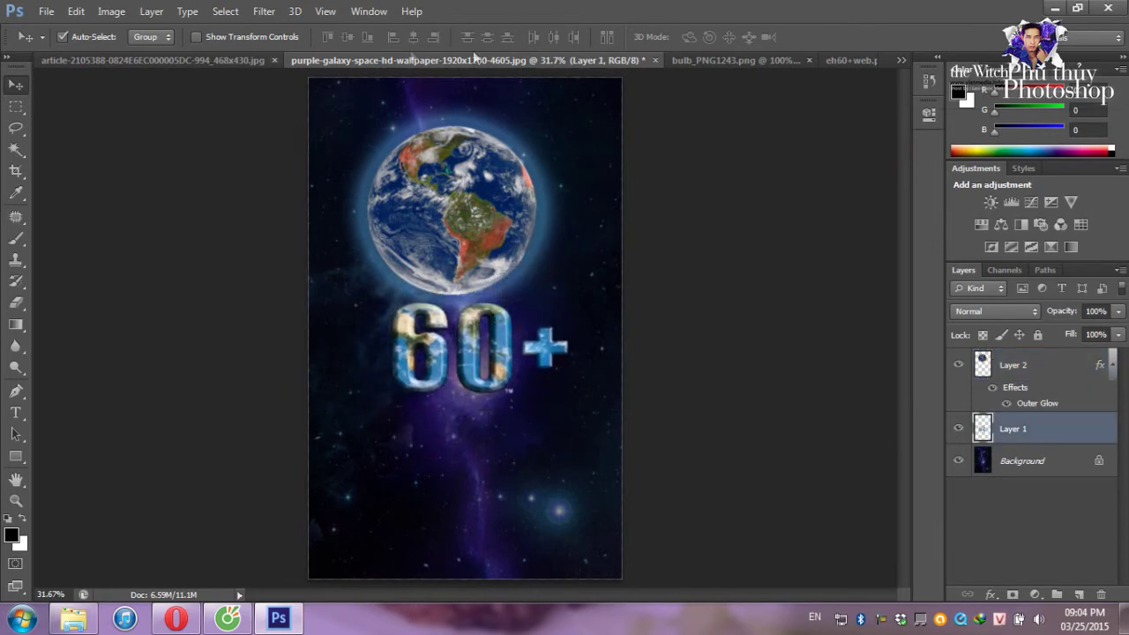
Copy the light bulb into the poster under the globe, enlarged about 132%, and lower the 60+ logo.
left_click(705, 59)
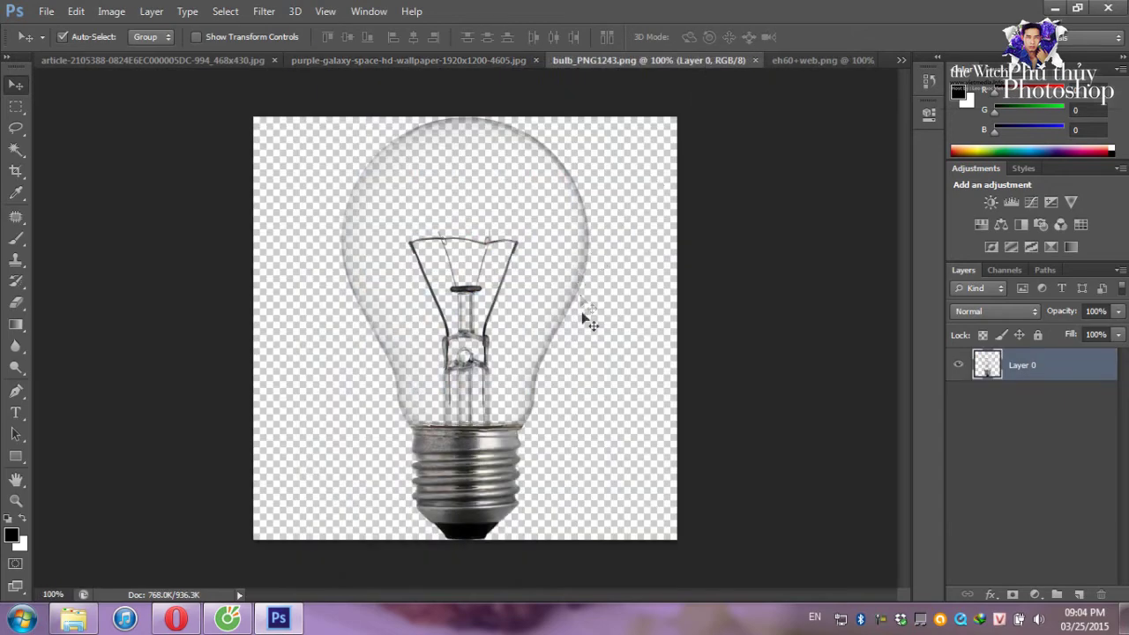
key("ctrl+a")
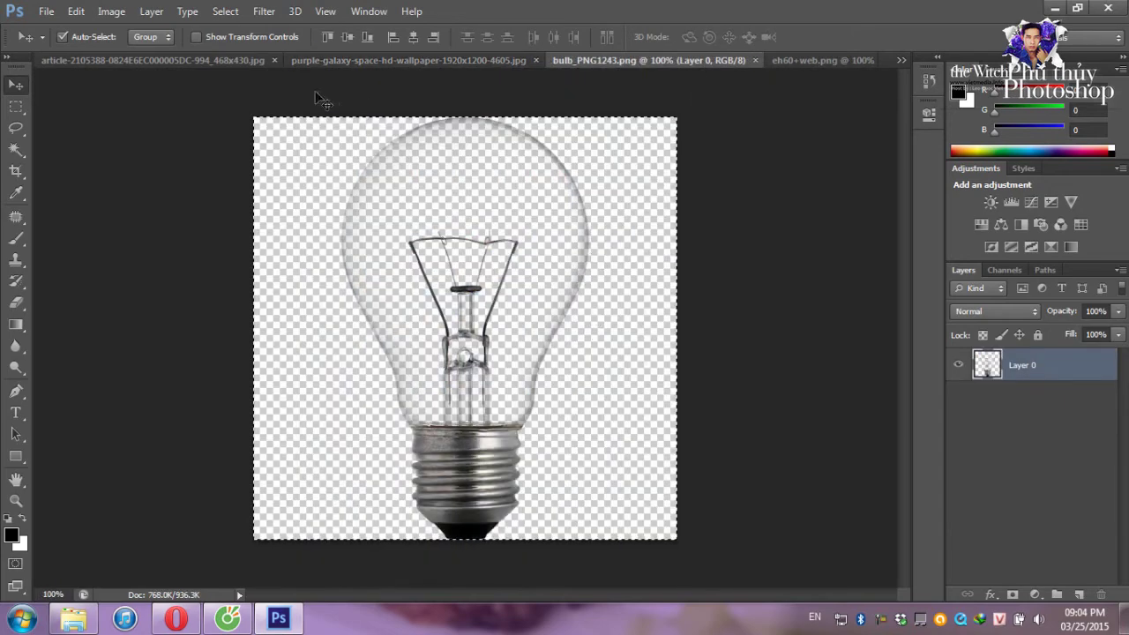
key("ctrl+c")
left_click(339, 60)
key("ctrl+v")
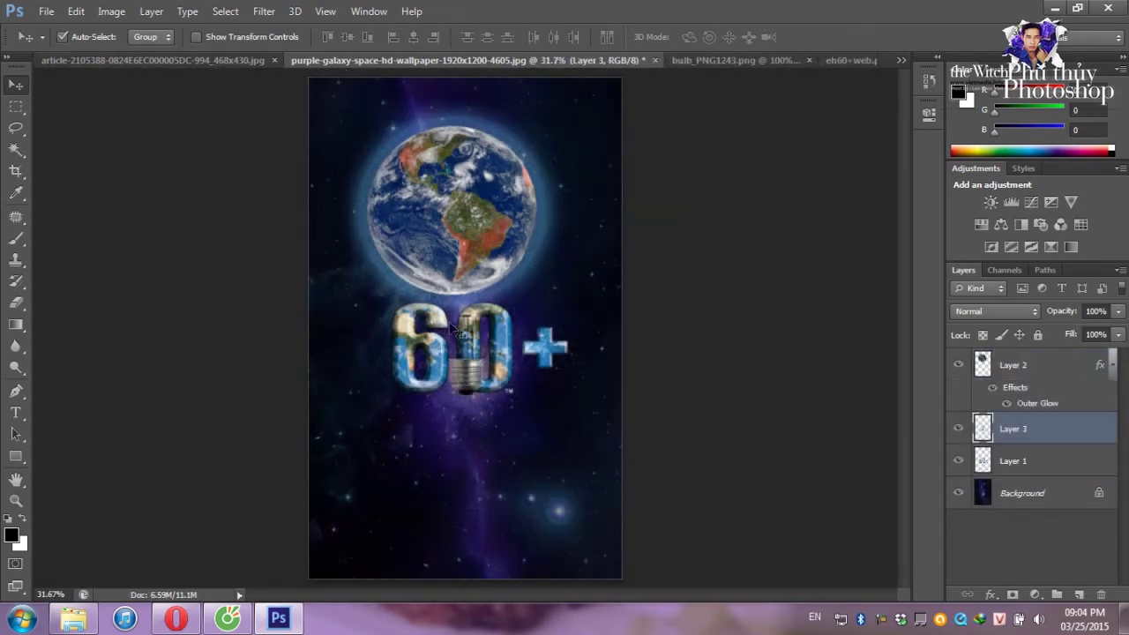
mouse_move(470, 372)
left_mouse_down()
mouse_move(443, 461)
mouse_move(451, 316)
left_mouse_up()
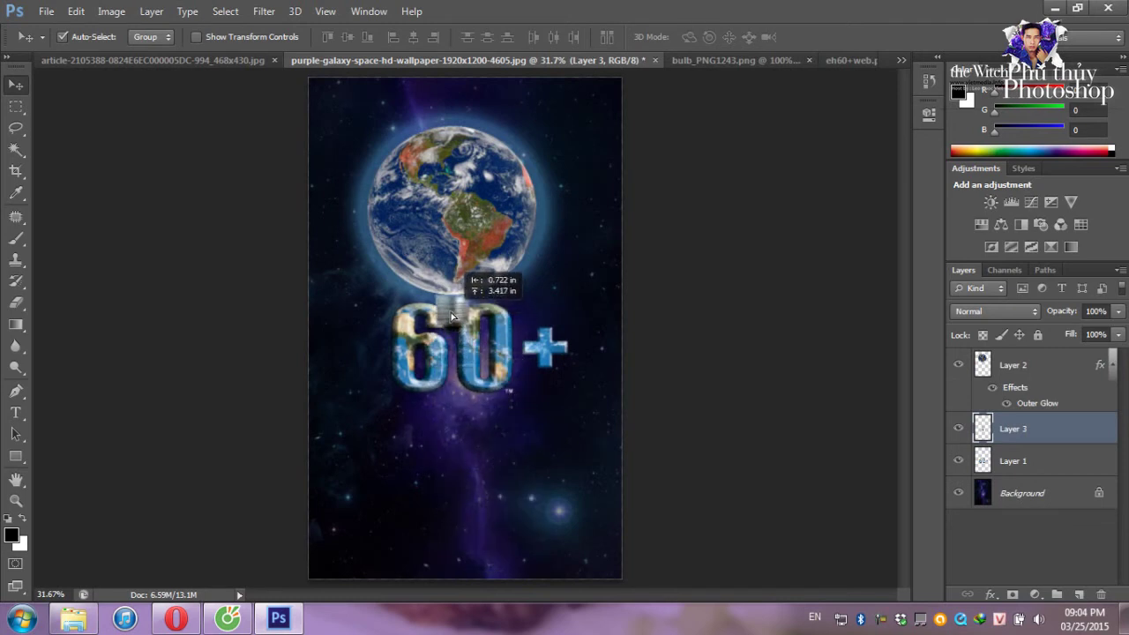
mouse_move(451, 316)
left_mouse_down()
mouse_move(503, 351)
mouse_move(483, 326)
left_mouse_up()
key("ctrl+t")
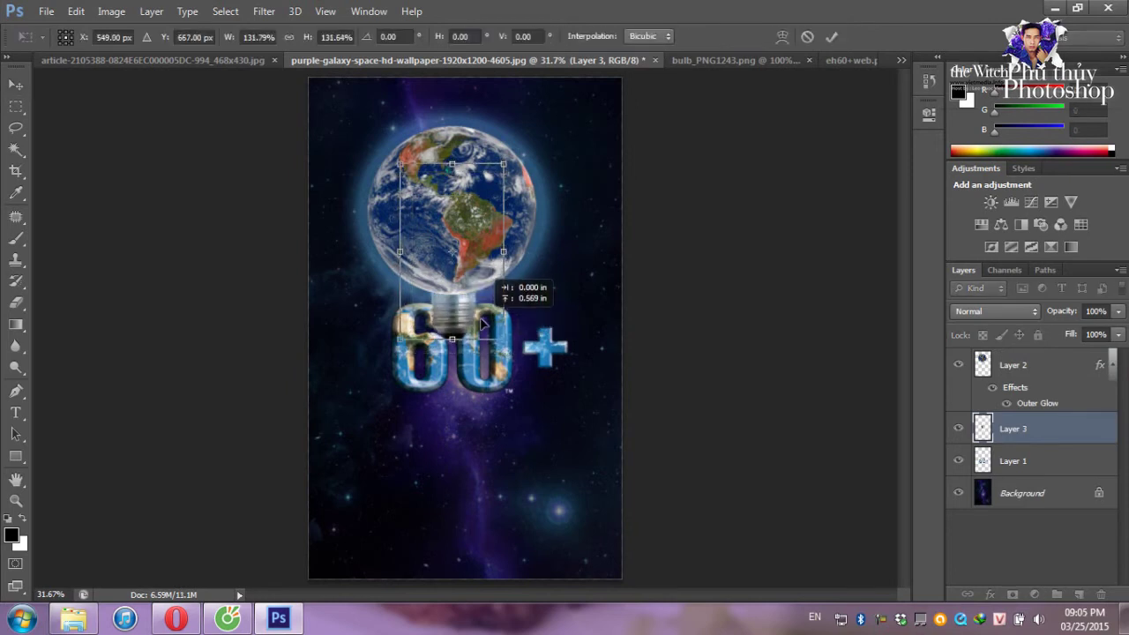
key("Return")
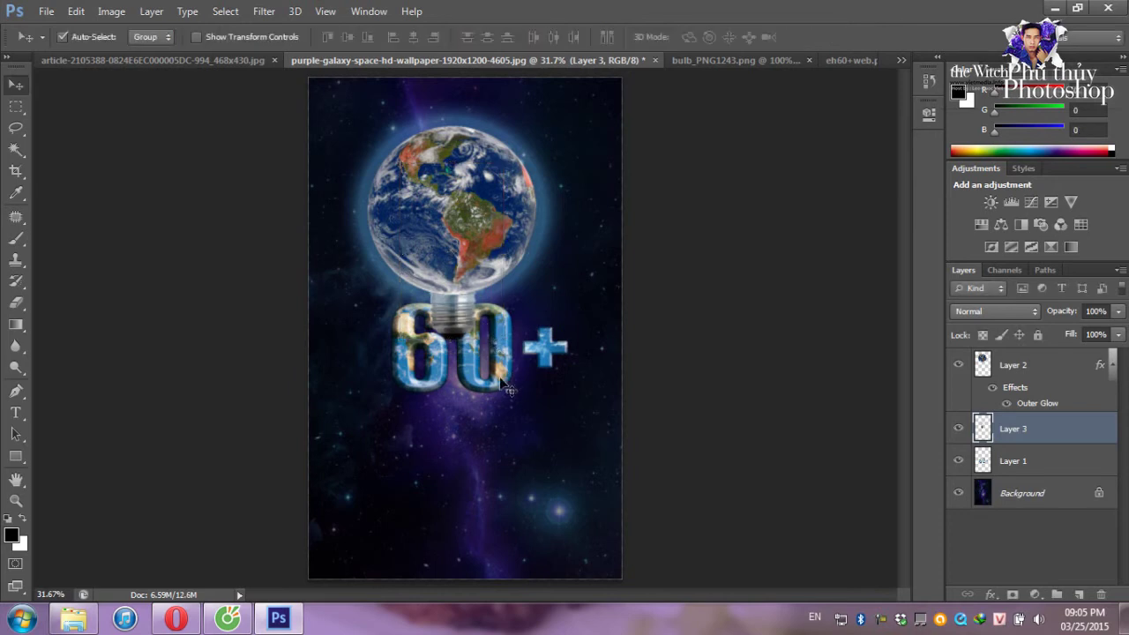
left_click_drag(498, 381, 482, 425)
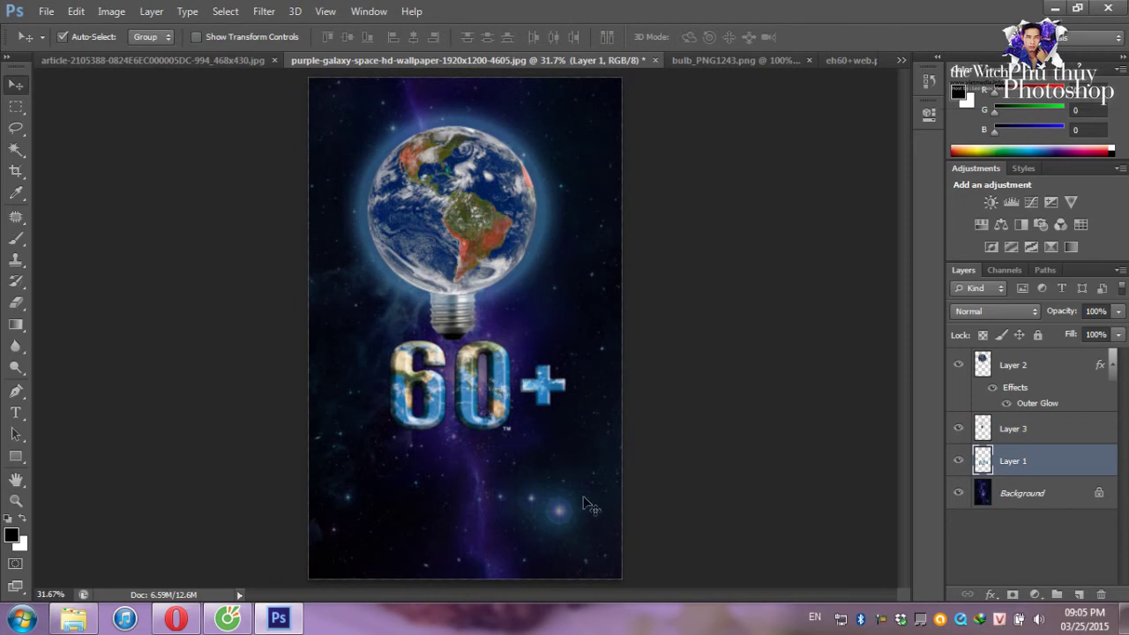
Add 'TURN OFF' text below 60+ in white DigifaceWide font.
left_click(16, 414)
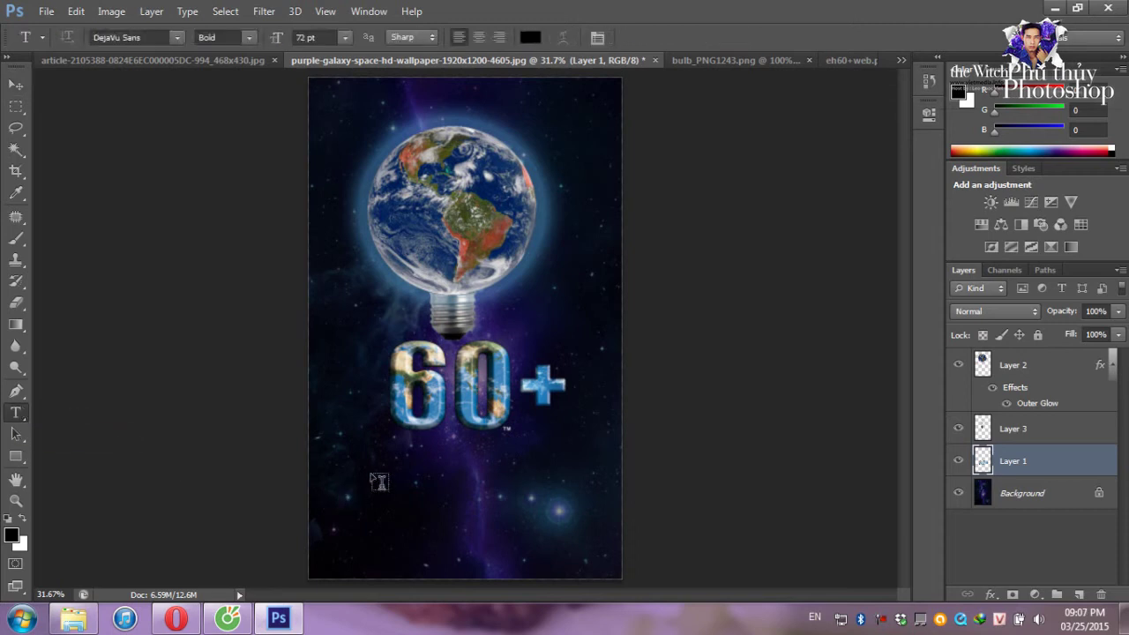
left_click(370, 472)
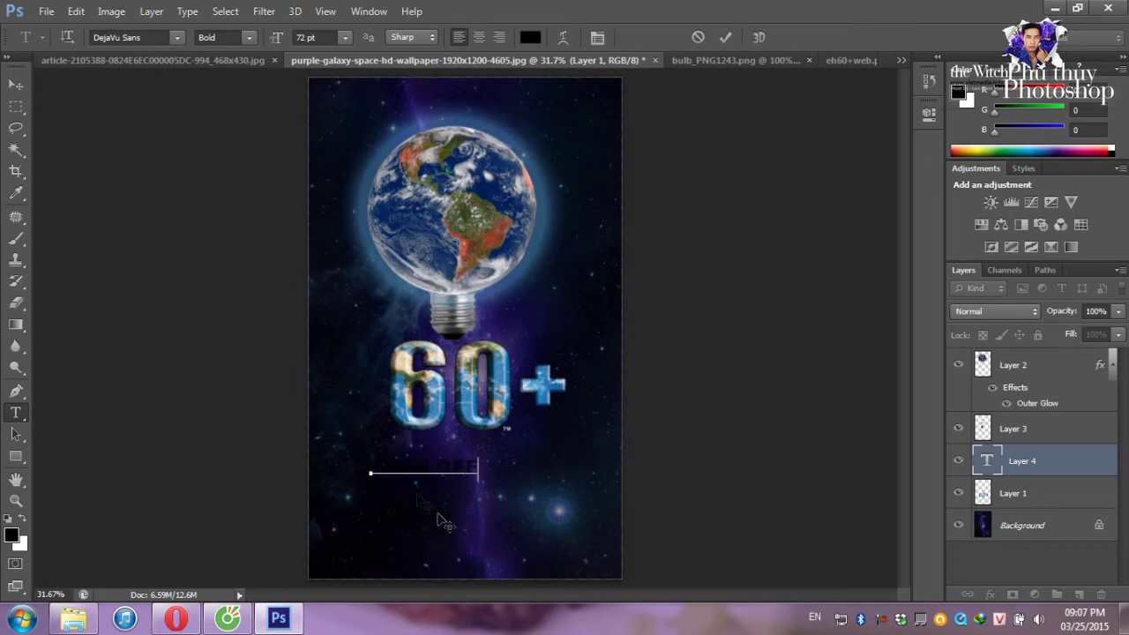
left_click_drag(370, 468, 616, 468)
left_click(177, 38)
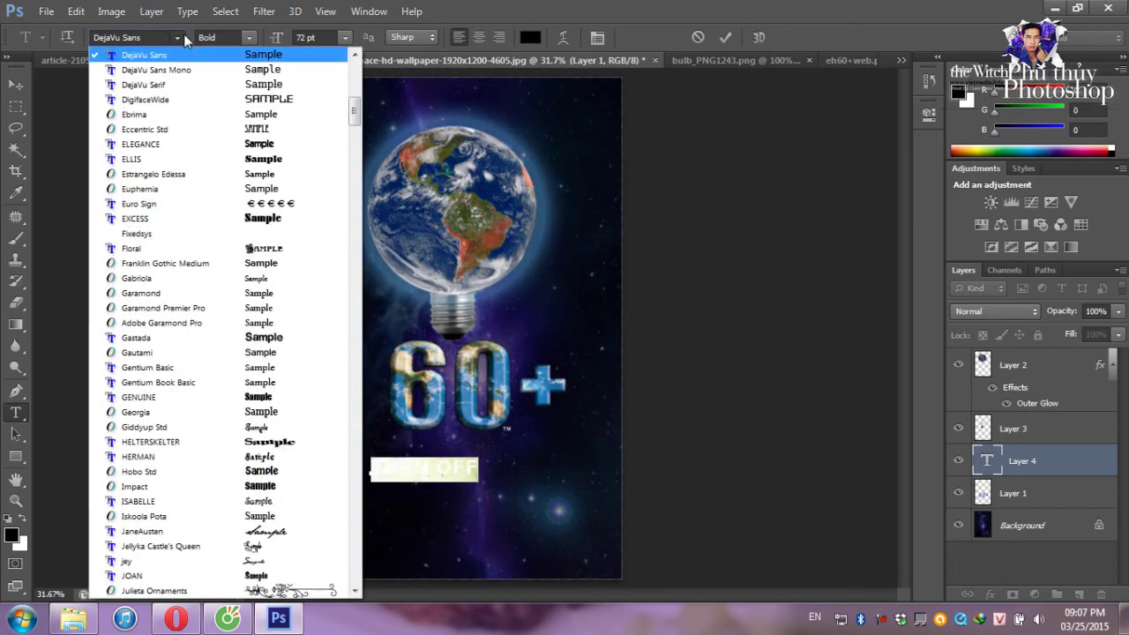
left_click(288, 99)
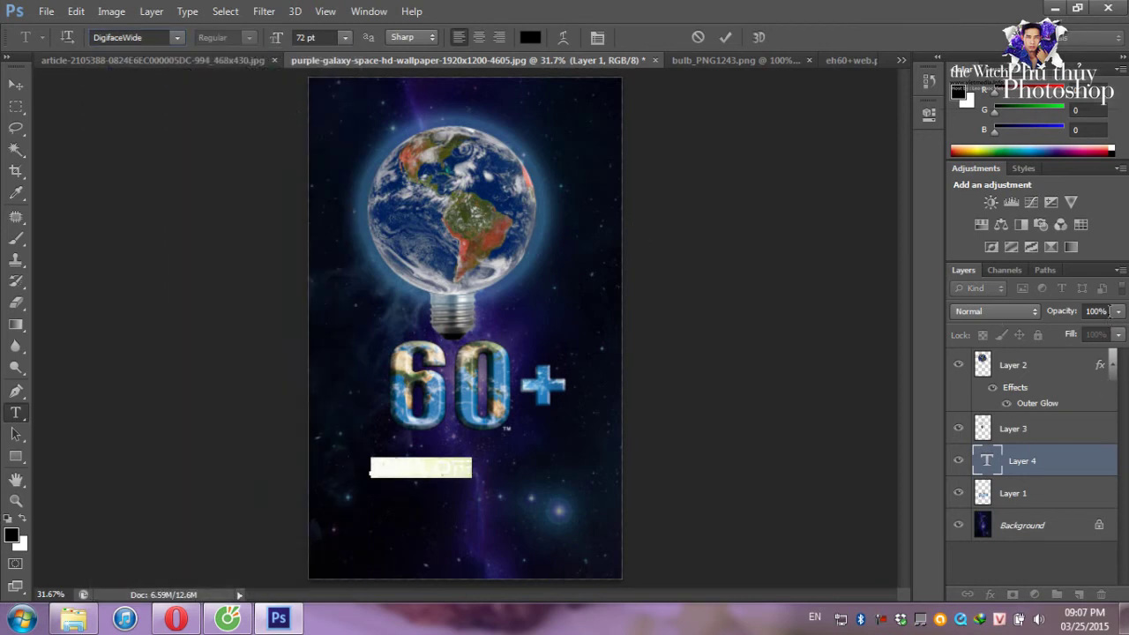
left_click(24, 520)
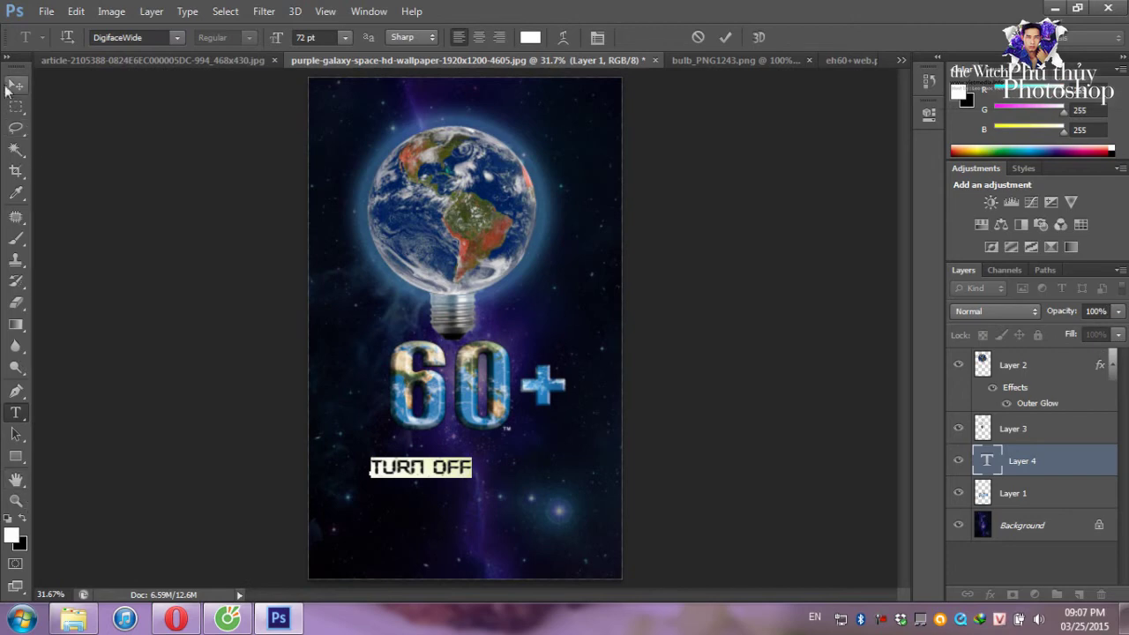
left_click(16, 84)
Scale the TURN OFF text to about 196%.
key("ctrl+t")
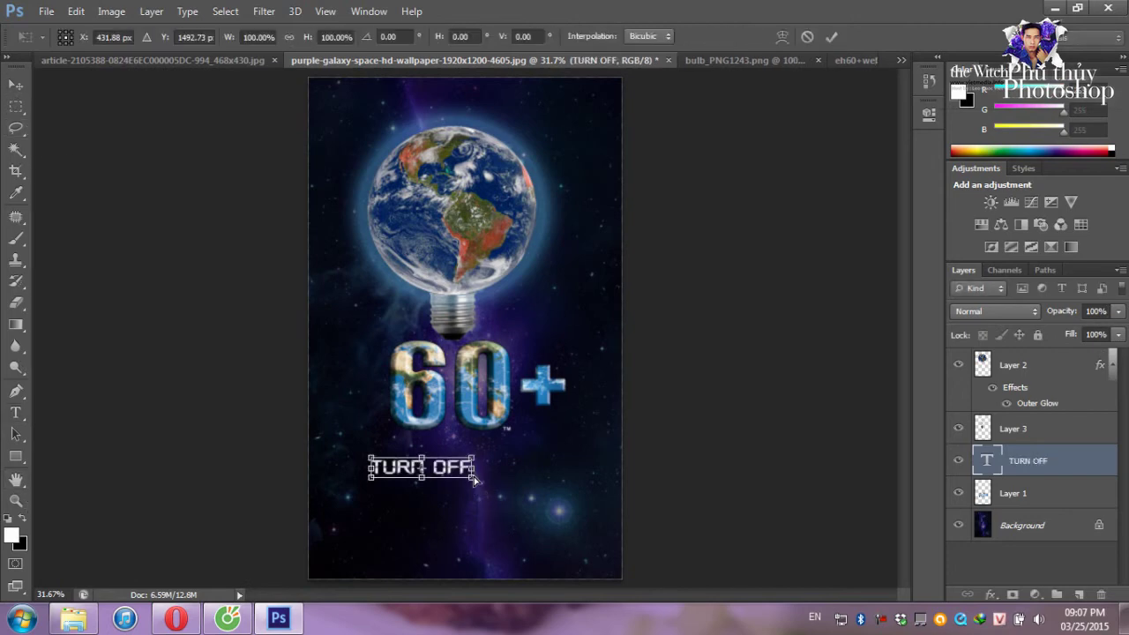
left_click_drag(477, 481, 520, 492)
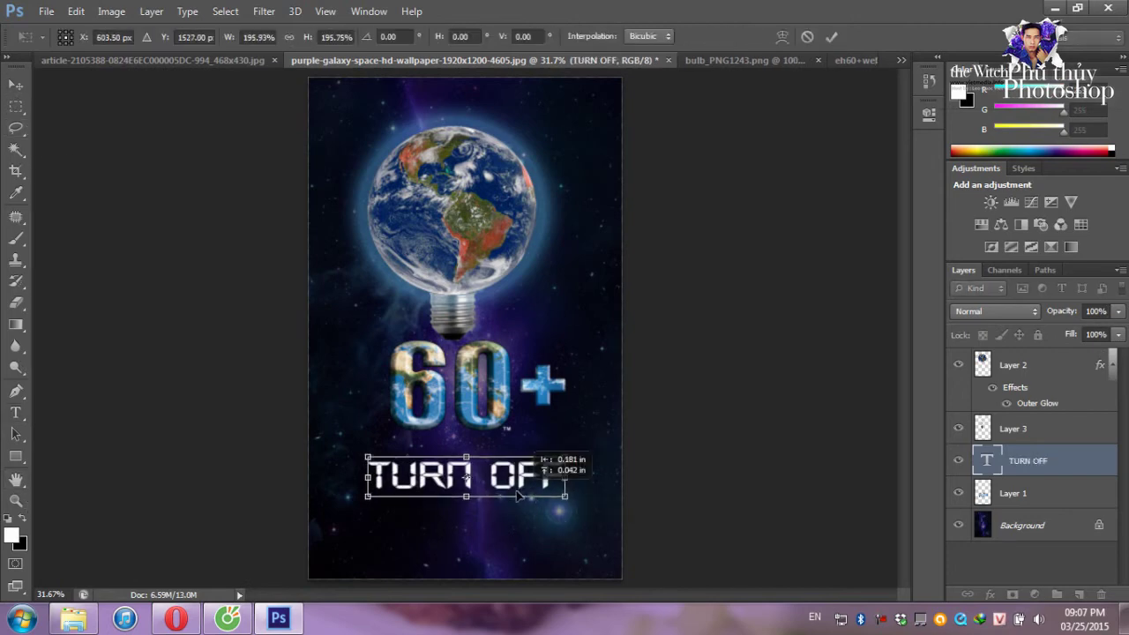
key("Return")
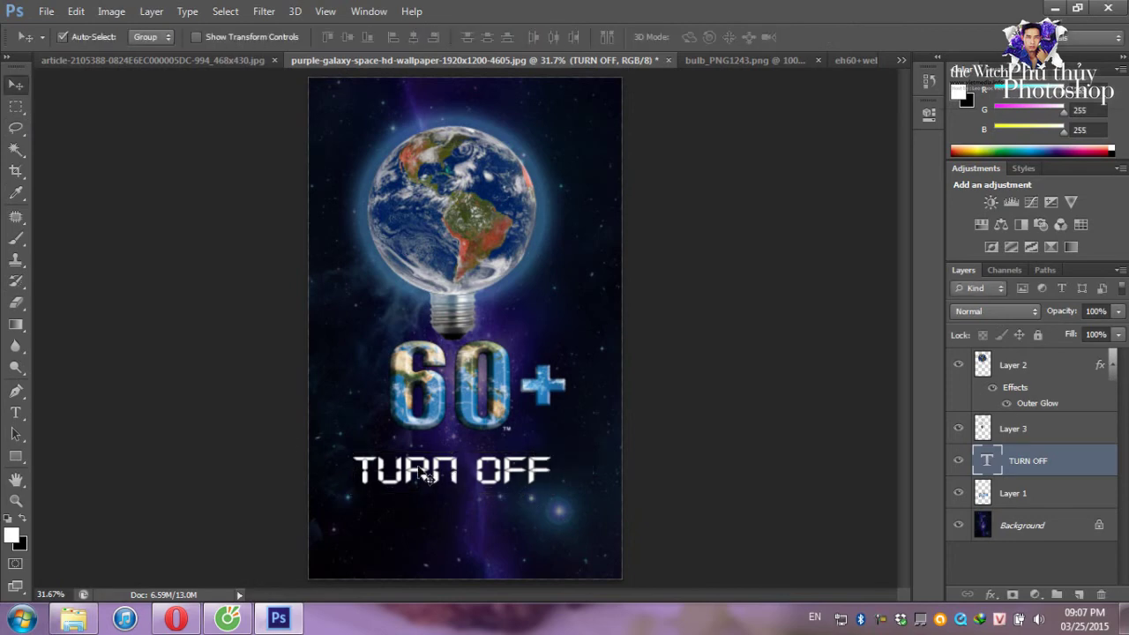
key("ctrl+r")
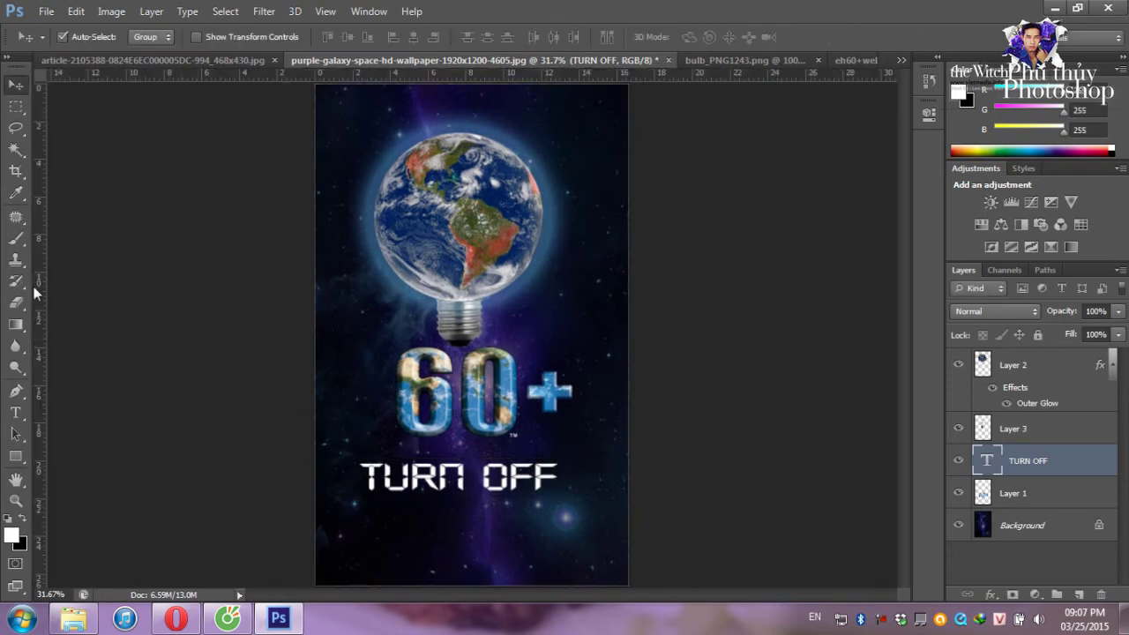
Place a vertical centre guide and align the globe and bulb layers on it.
left_click_drag(39, 293, 473, 318)
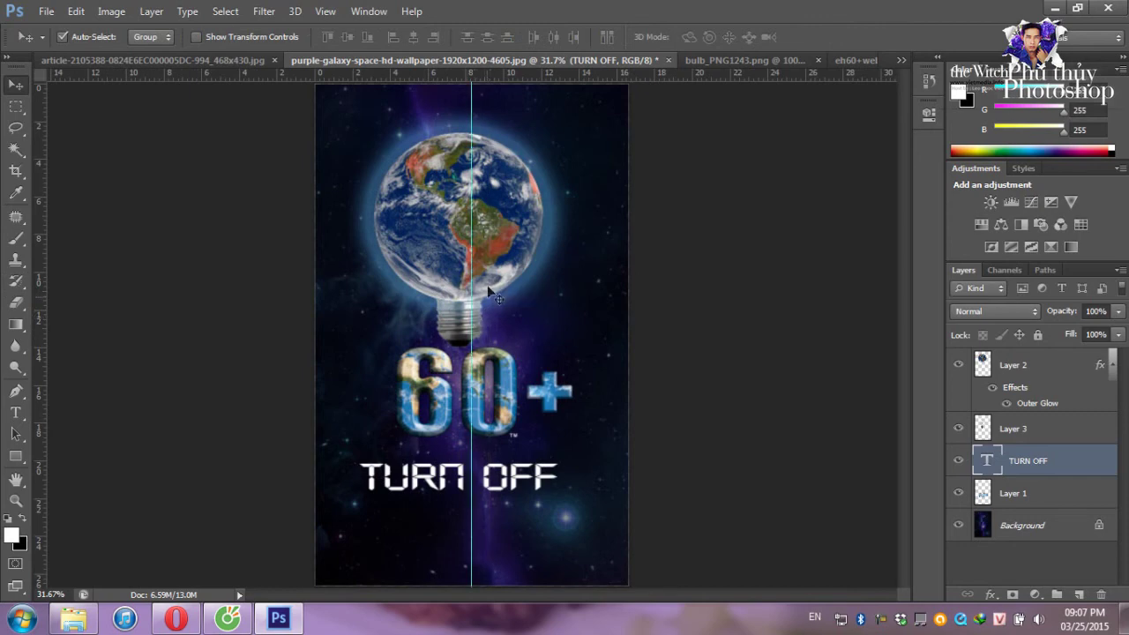
left_click(499, 252)
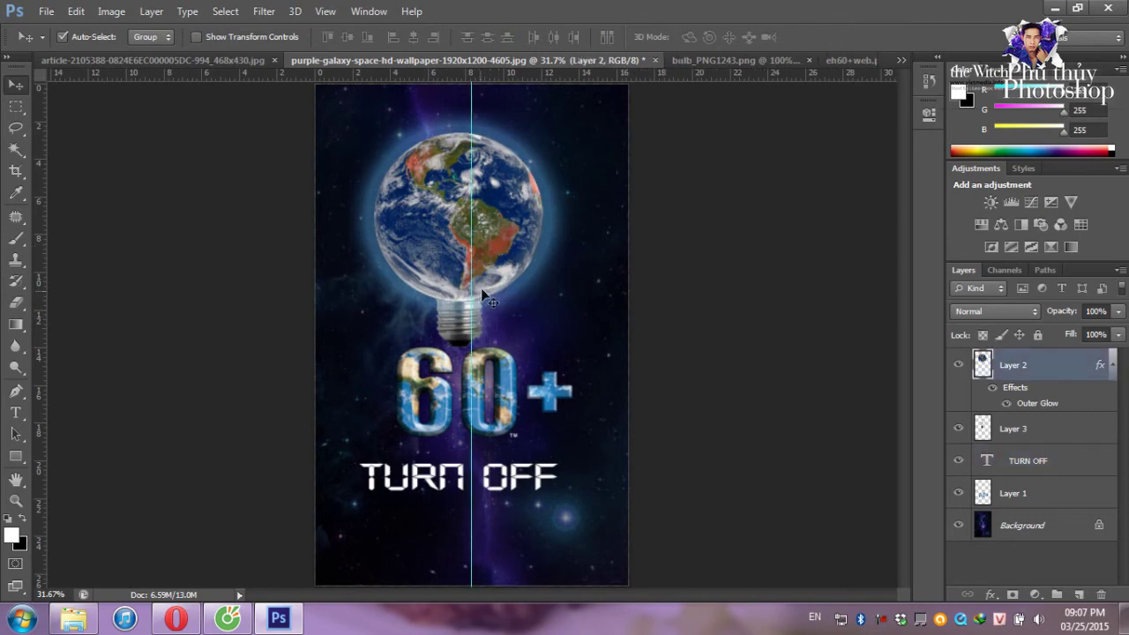
key("ctrl+t")
left_click_drag(506, 228, 513, 221)
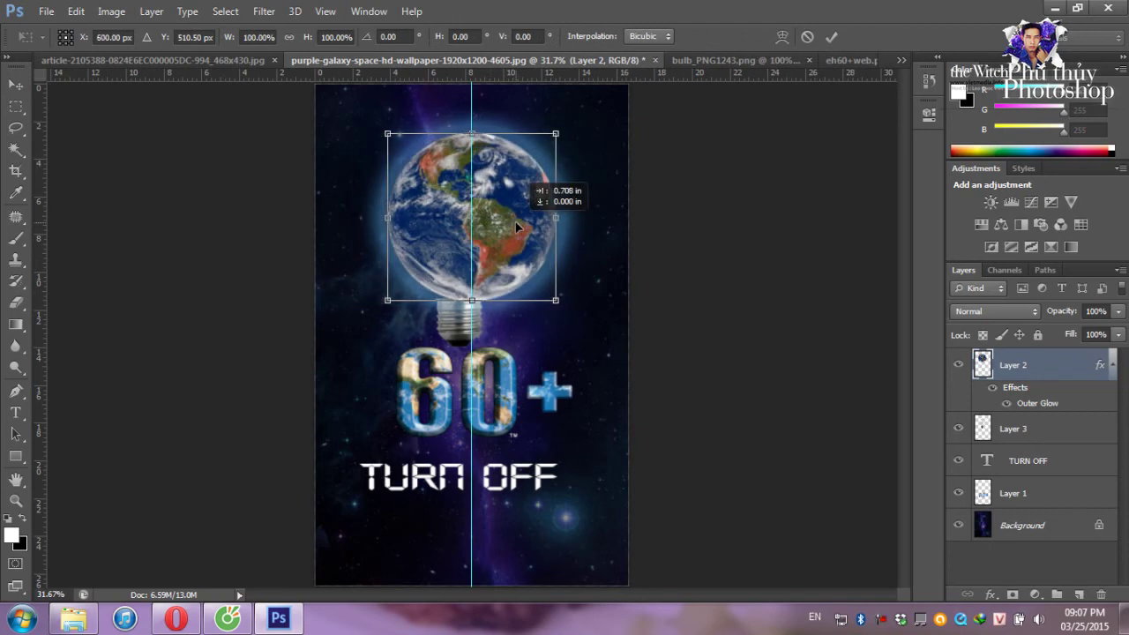
key("Return")
left_click(449, 323)
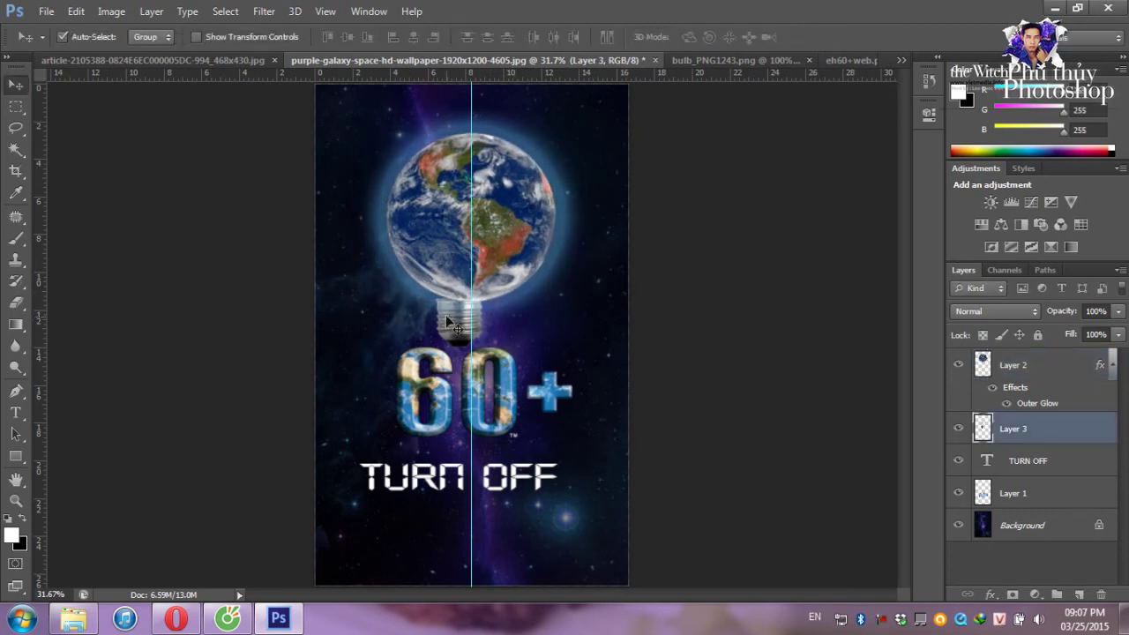
key("ctrl+t")
left_click_drag(455, 324, 467, 327)
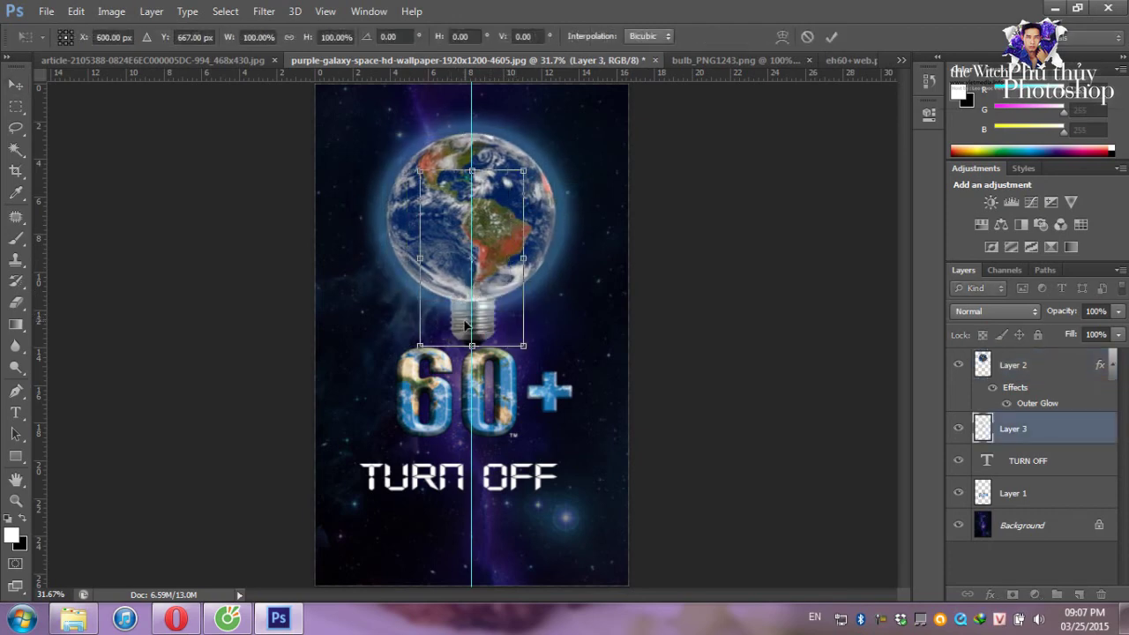
key("Return")
Centre the 60+ logo, shrink TURN OFF to about 57% centred, and set its opacity to 64%.
left_click(501, 413, "shift")
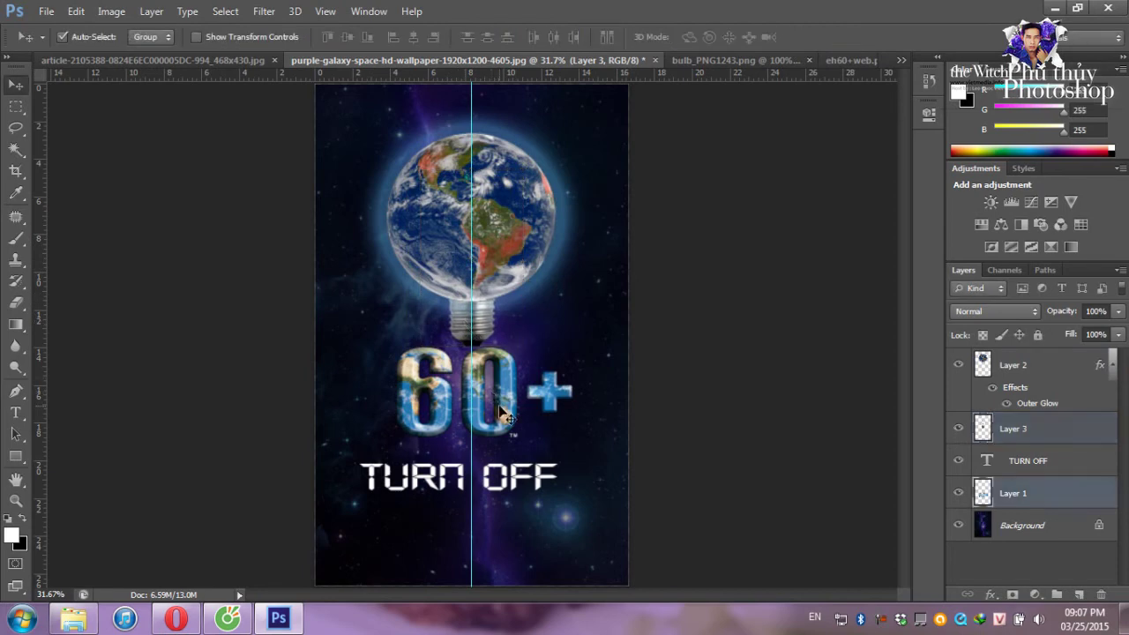
key("ctrl+t")
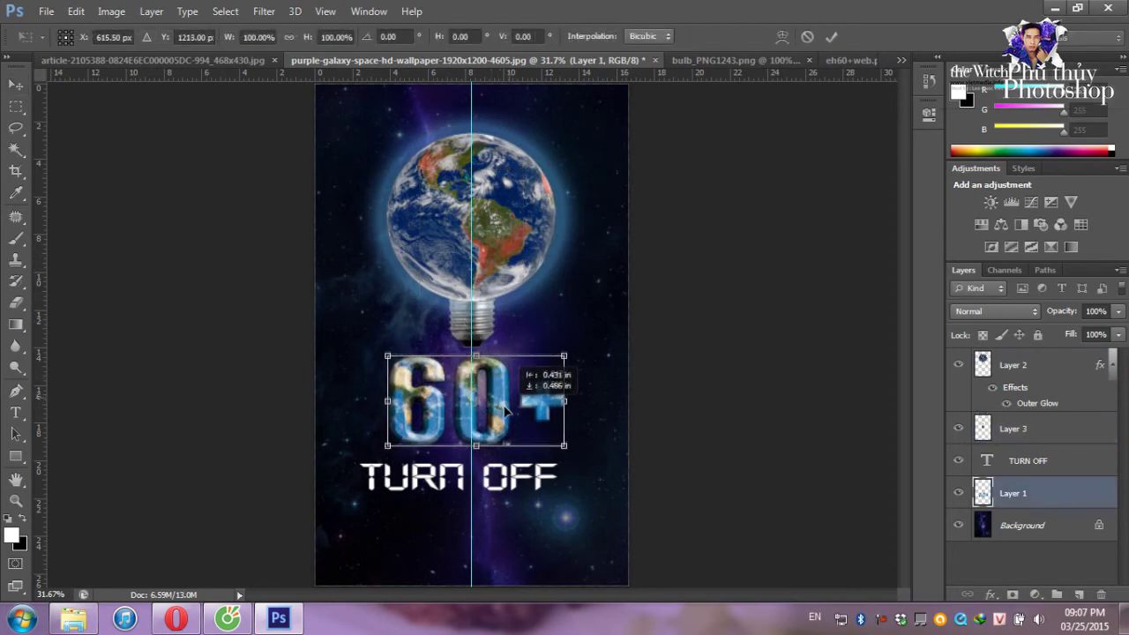
key("Return")
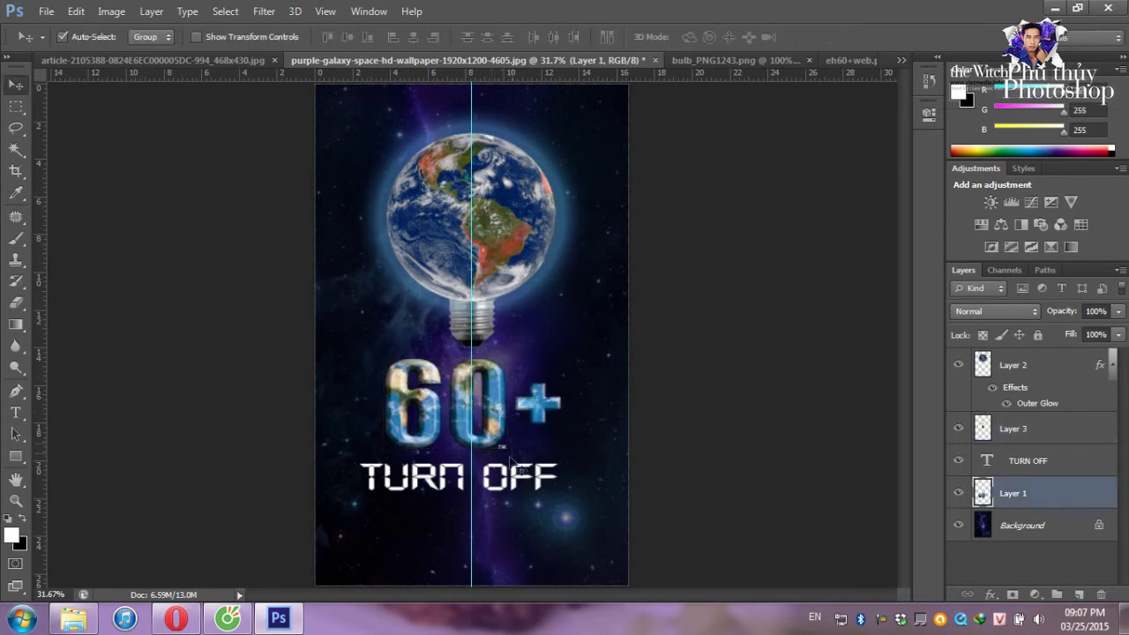
left_click(516, 476)
key("ctrl+t")
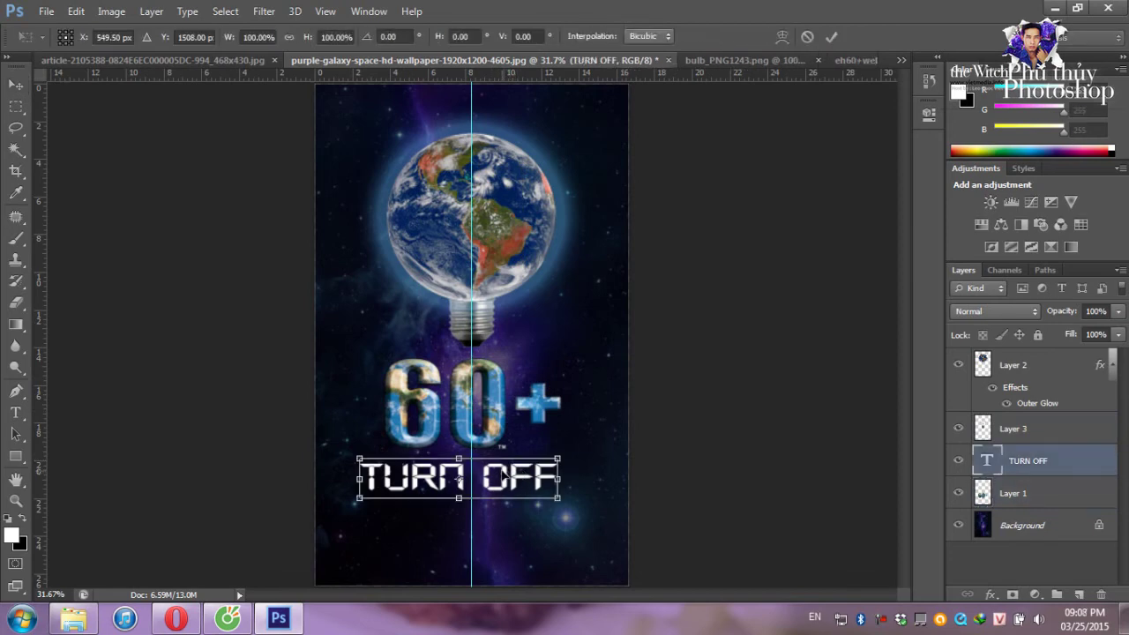
mouse_move(510, 477)
left_mouse_down()
mouse_move(554, 473)
mouse_move(530, 477)
left_mouse_up()
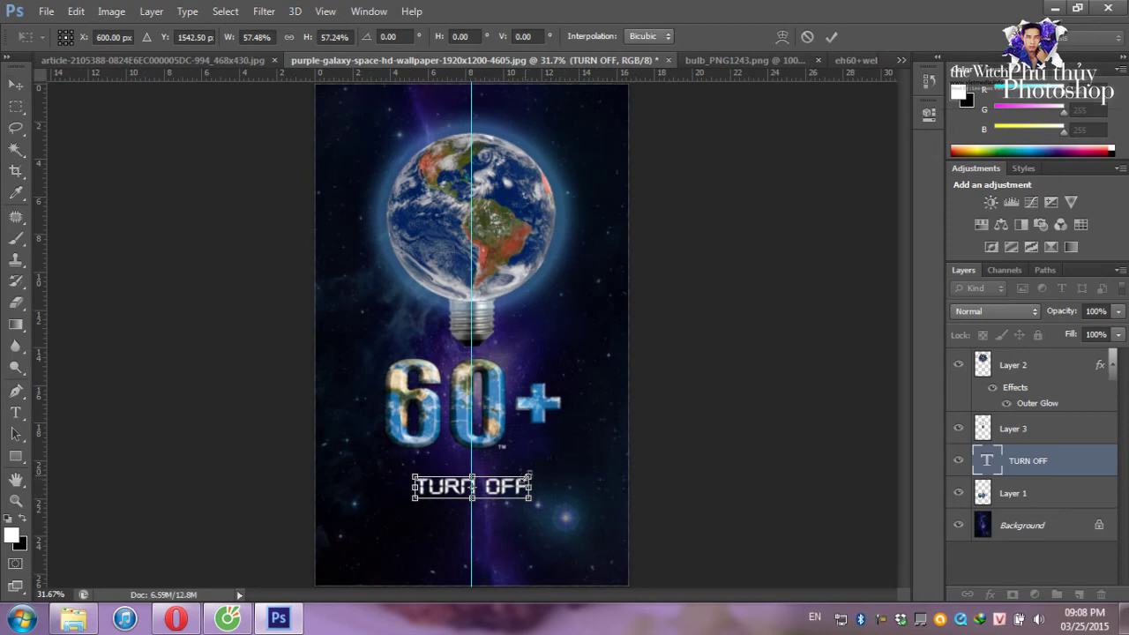
key("Return")
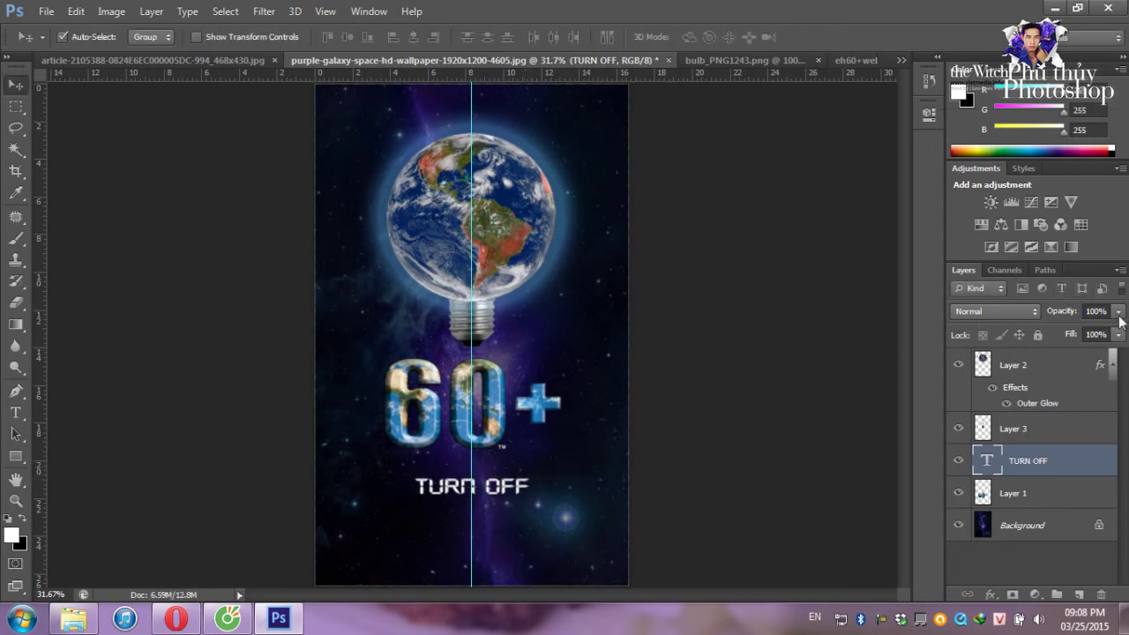
left_click(1119, 312)
left_click(1089, 330)
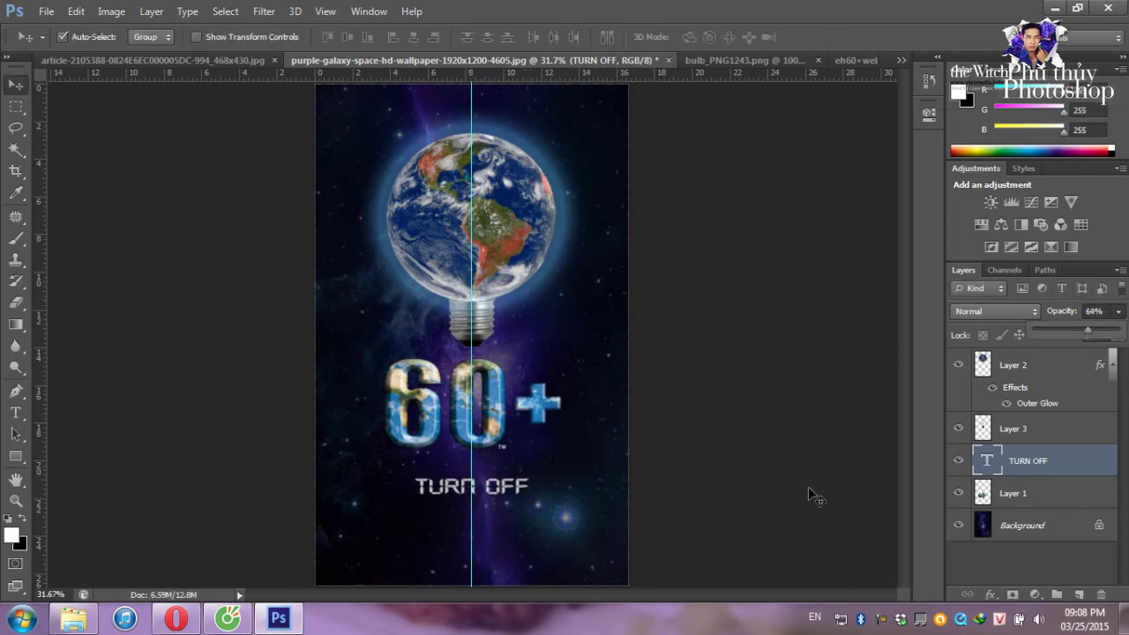